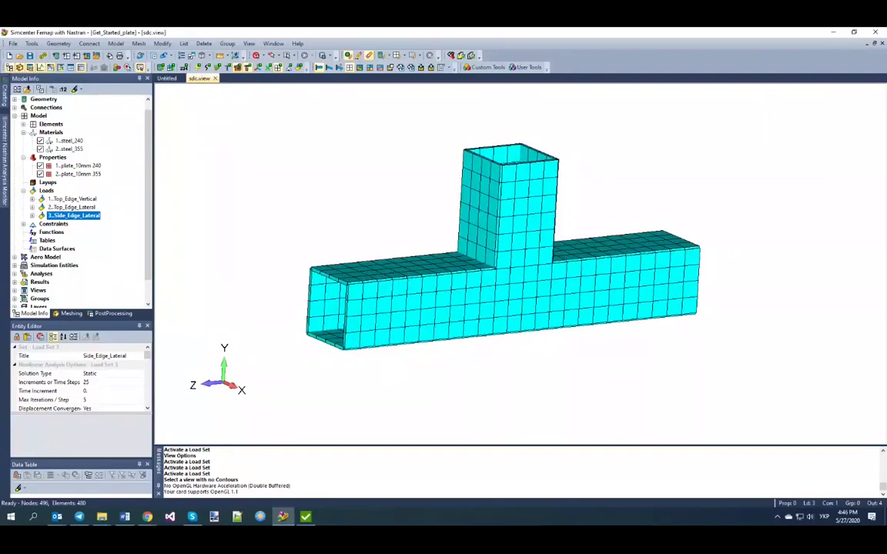
# Move SDC Verifier aside, orbit the meshed T-shaped model in Femap, then restore SDC Verifier
pyautogui.moveTo(654, 124); pyautogui.dragTo(543, 122)
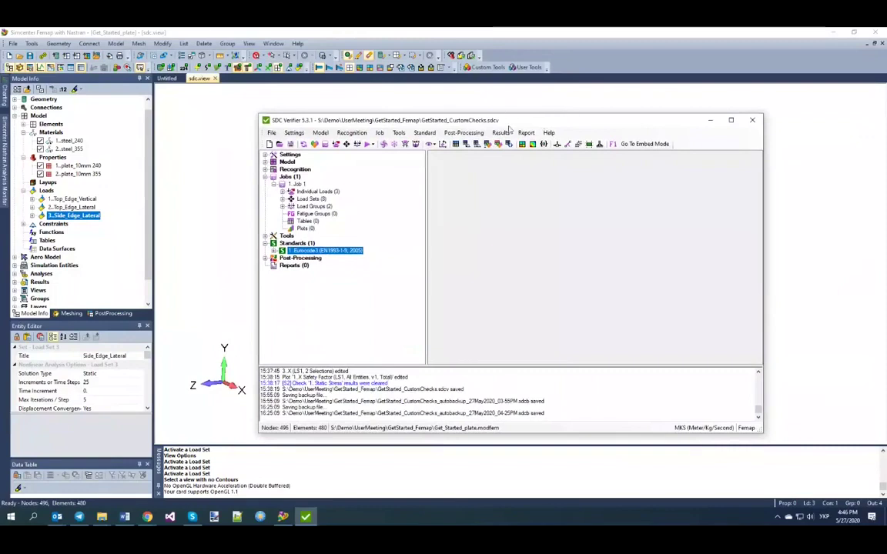
pyautogui.moveTo(501, 122); pyautogui.dragTo(886, 142)
pyautogui.click(417, 240)
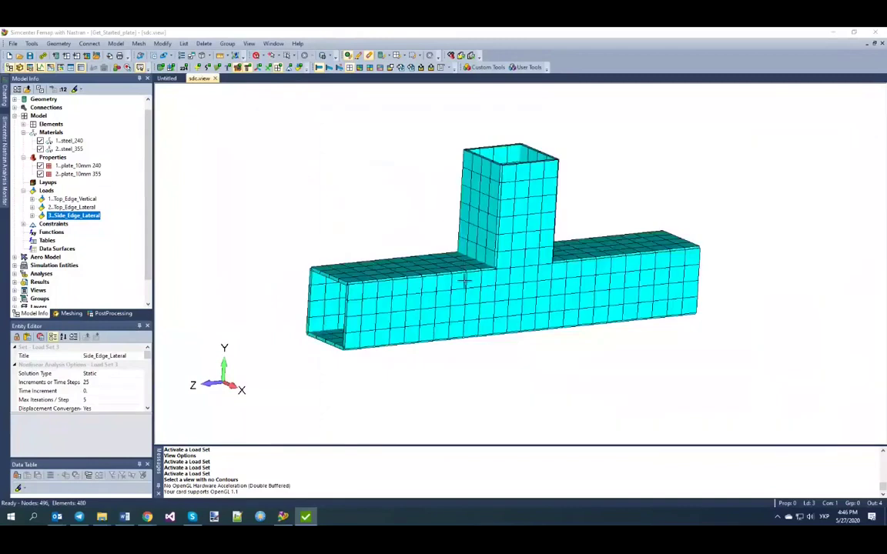
pyautogui.moveTo(465, 279); pyautogui.dragTo(474, 322, button='middle')
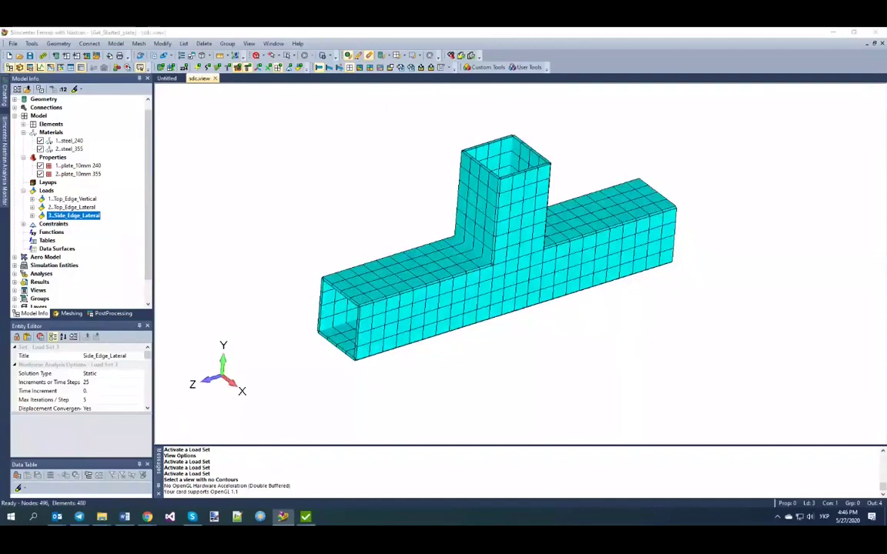
pyautogui.click(305, 517)
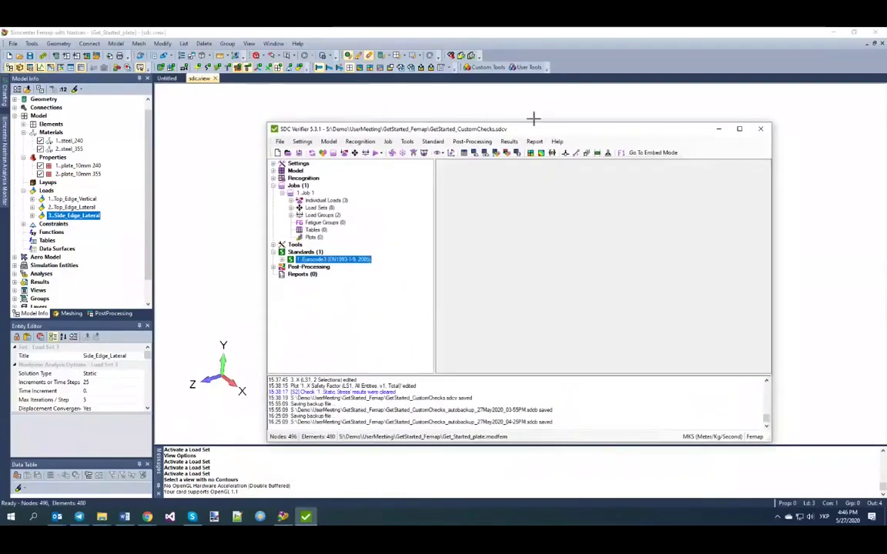
# Expand the eight load sets, review the job's safety factors, then collapse Job 1
pyautogui.moveTo(466, 128); pyautogui.dragTo(439, 116)
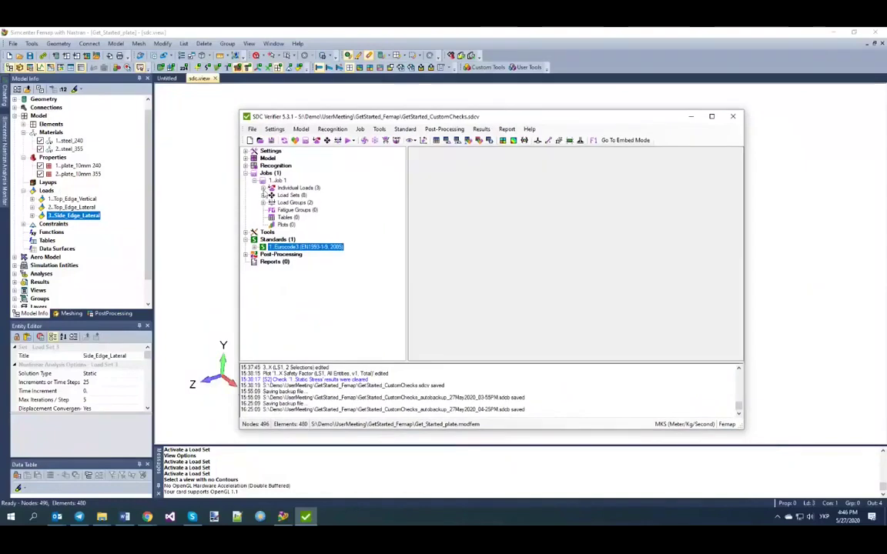
pyautogui.doubleClick(289, 196)
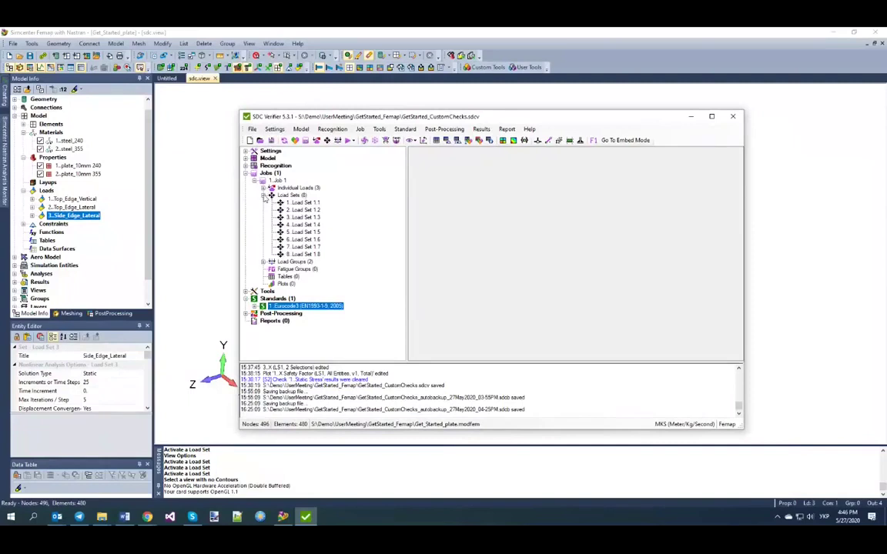
pyautogui.rightClick(268, 174)
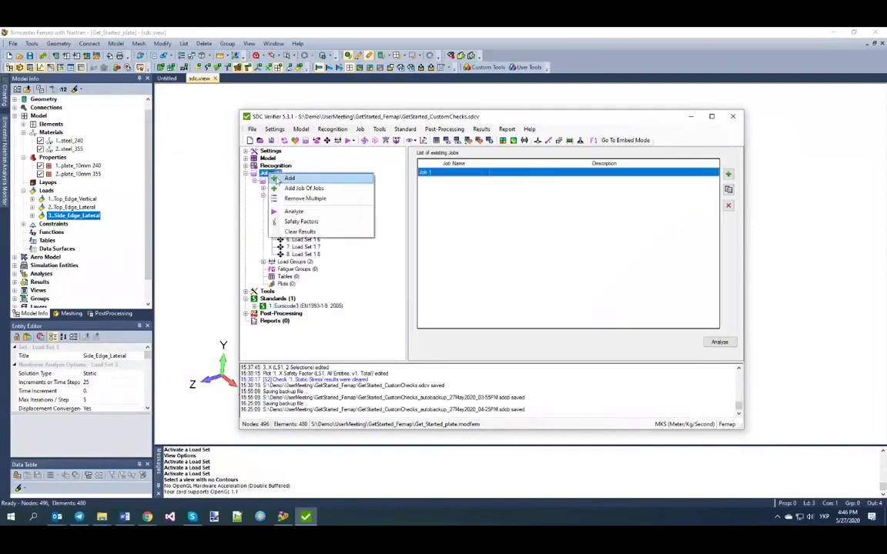
pyautogui.click(299, 222)
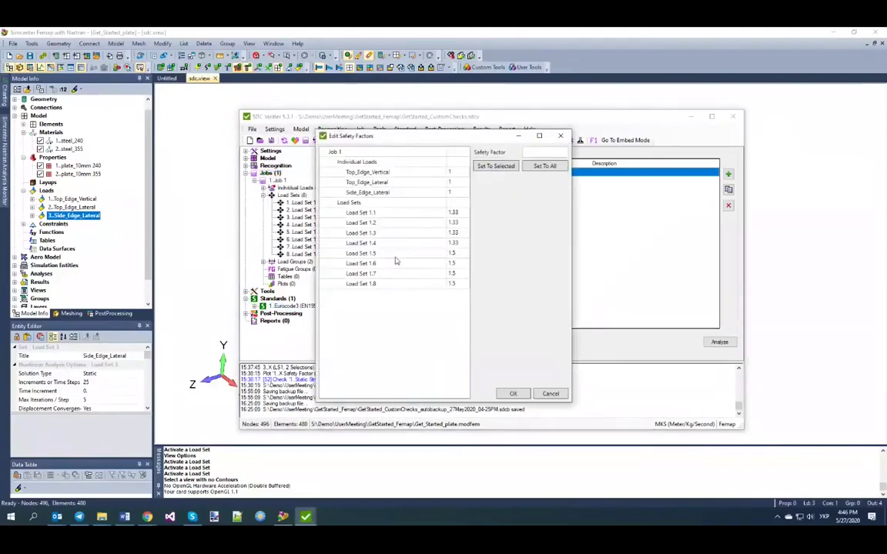
pyautogui.click(551, 393)
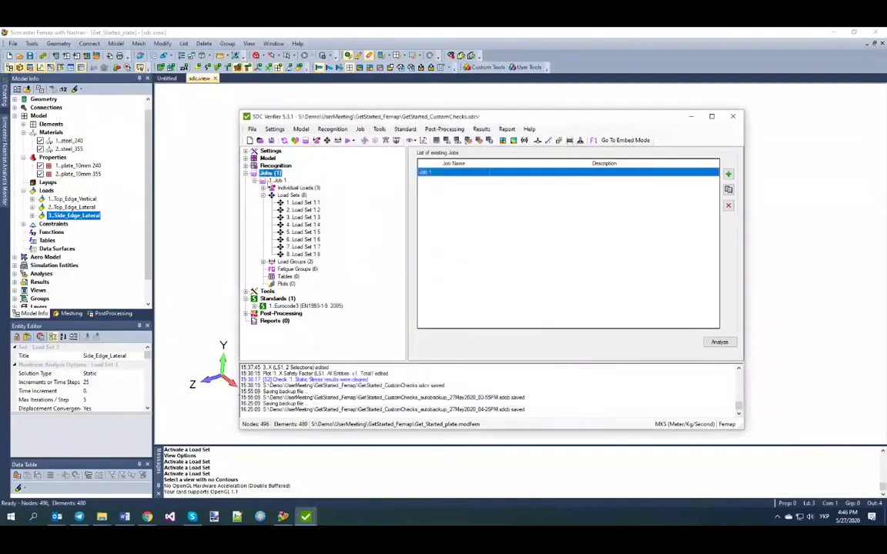
pyautogui.click(254, 181)
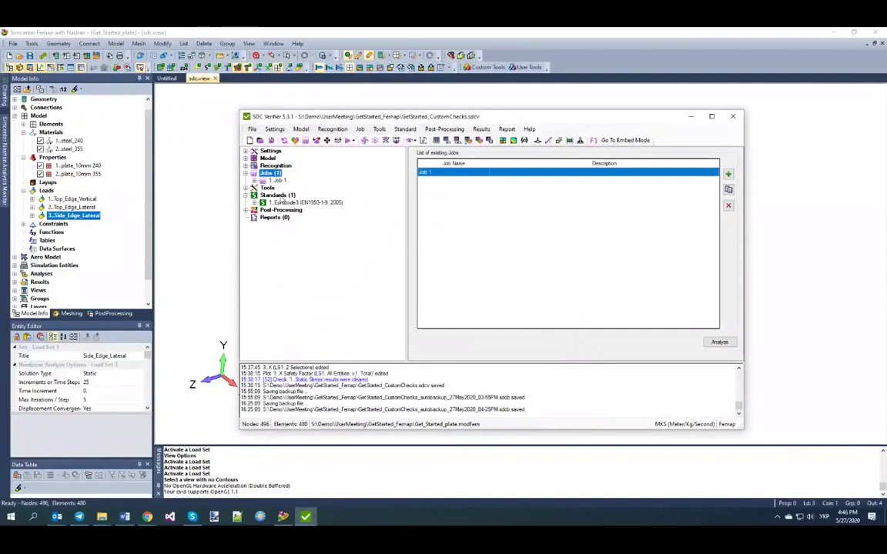
# Add a custom standard titled 'Demo' under Standards
pyautogui.click(279, 195)
pyautogui.rightClick(282, 198)
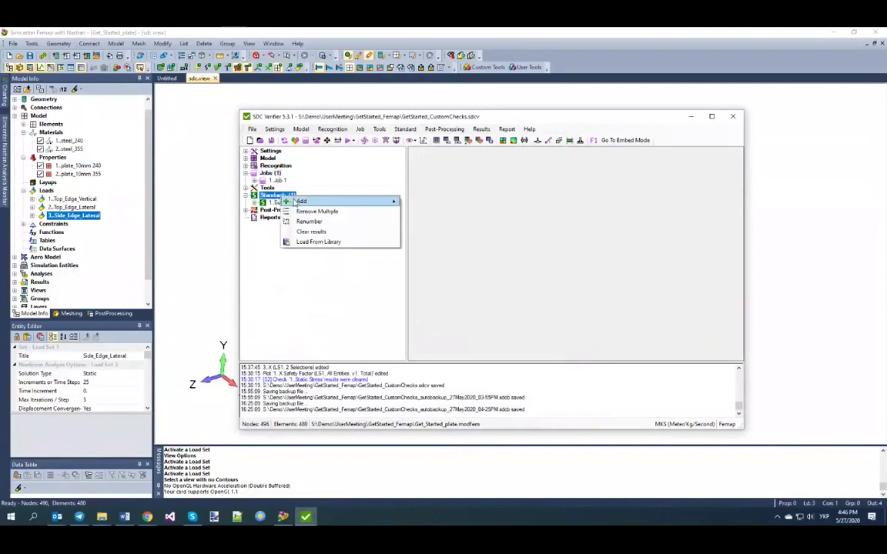
pyautogui.moveTo(291, 202)
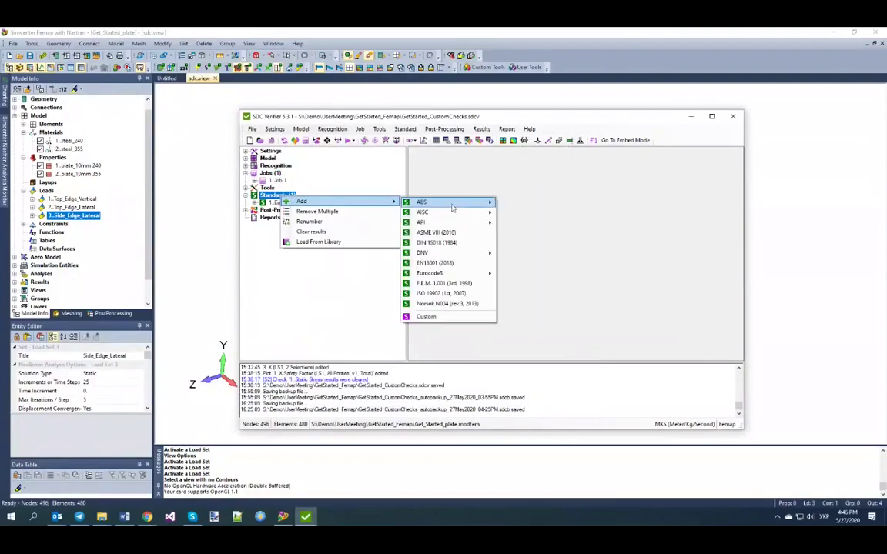
pyautogui.moveTo(453, 207)
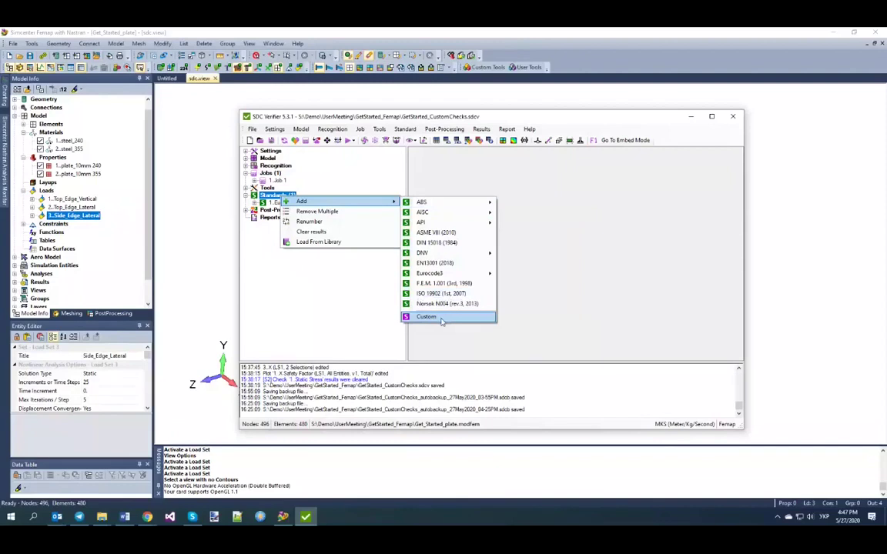
pyautogui.click(441, 318)
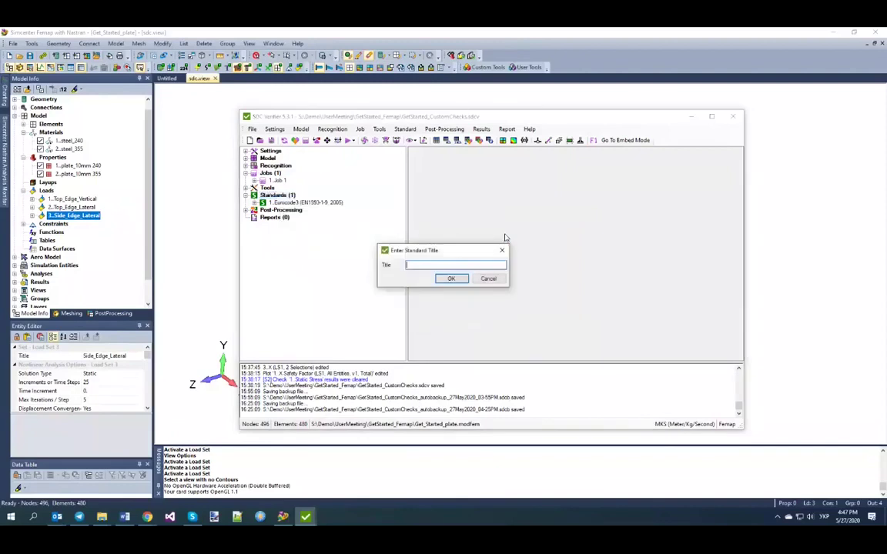
pyautogui.write('Demo')
pyautogui.press('Return')
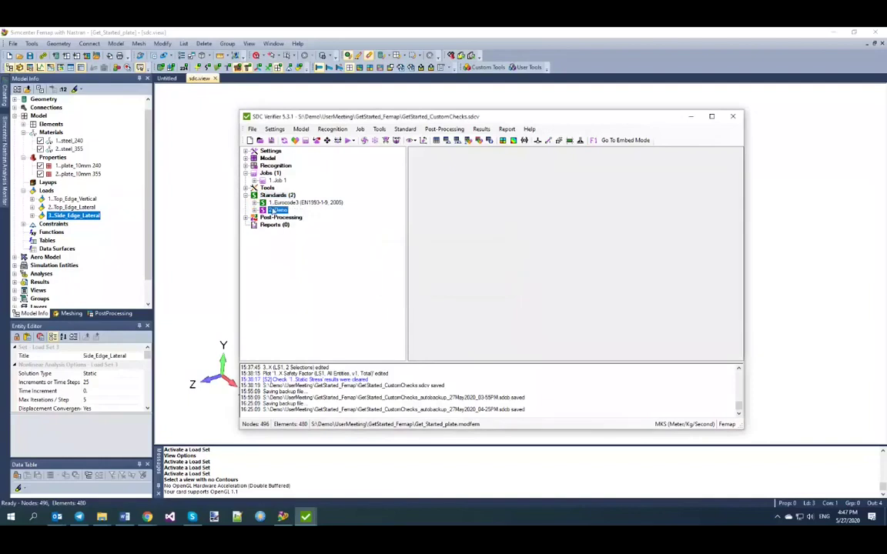
# Expand the Demo standard, look inside its Input node, and select its Checks
pyautogui.doubleClick(275, 211)
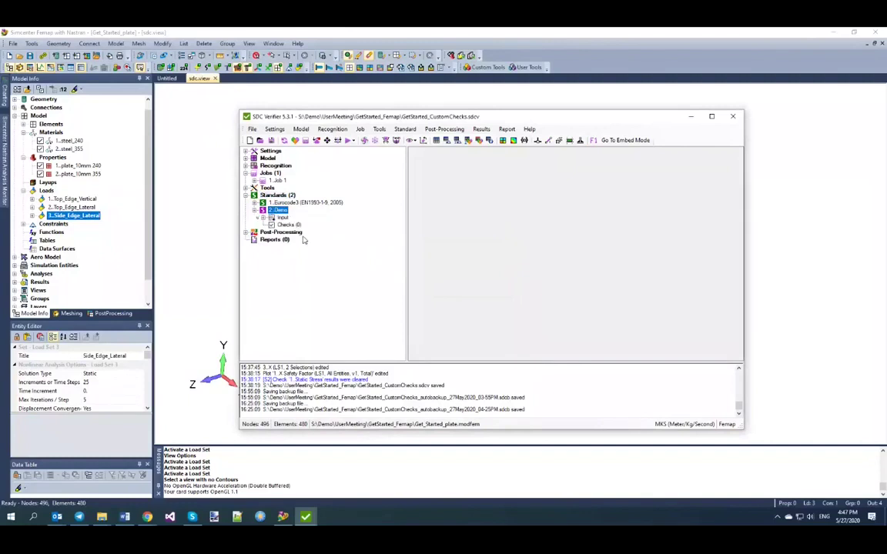
pyautogui.doubleClick(277, 218)
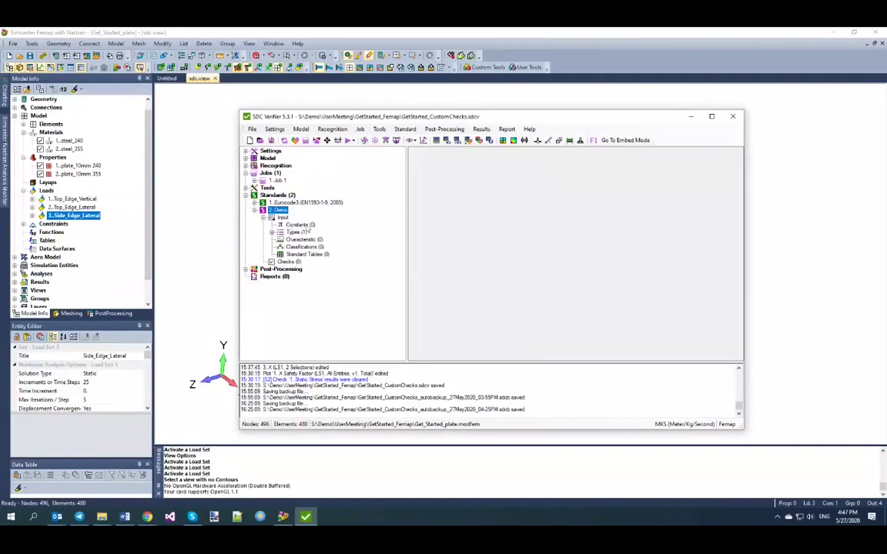
pyautogui.doubleClick(278, 217)
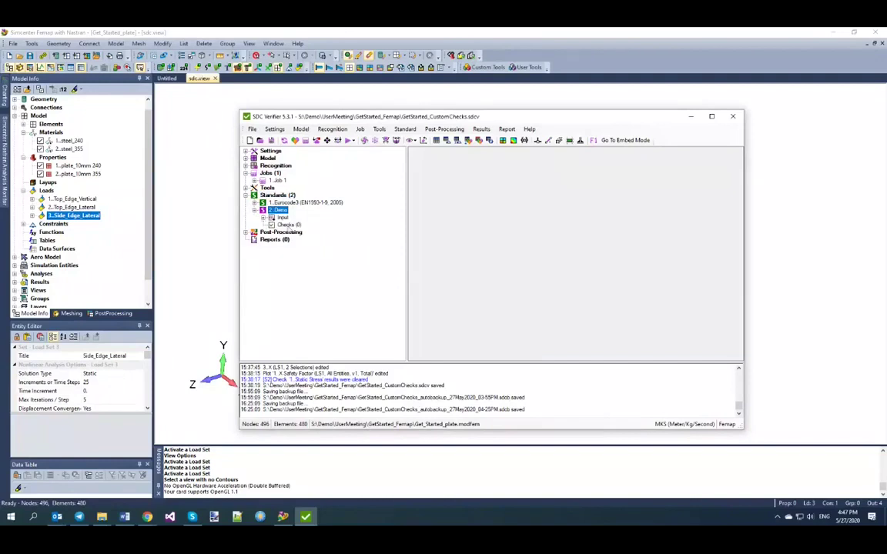
pyautogui.click(287, 225)
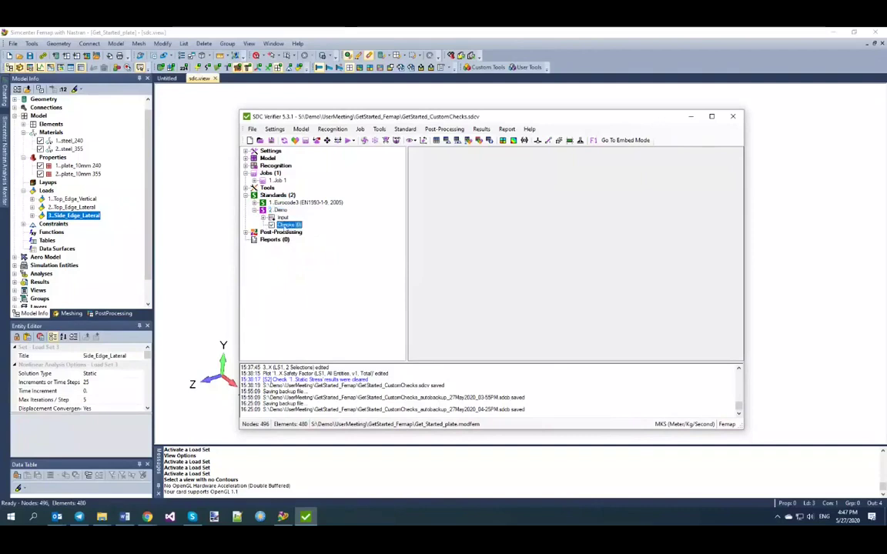
# Add a custom check under Demo's Checks (0), creating Check 1 with alias check1
pyautogui.rightClick(289, 225)
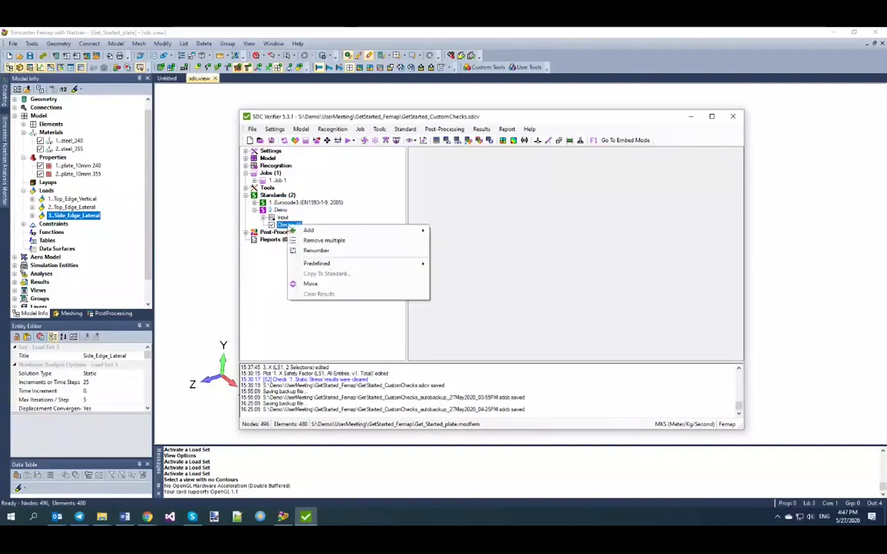
pyautogui.moveTo(311, 232)
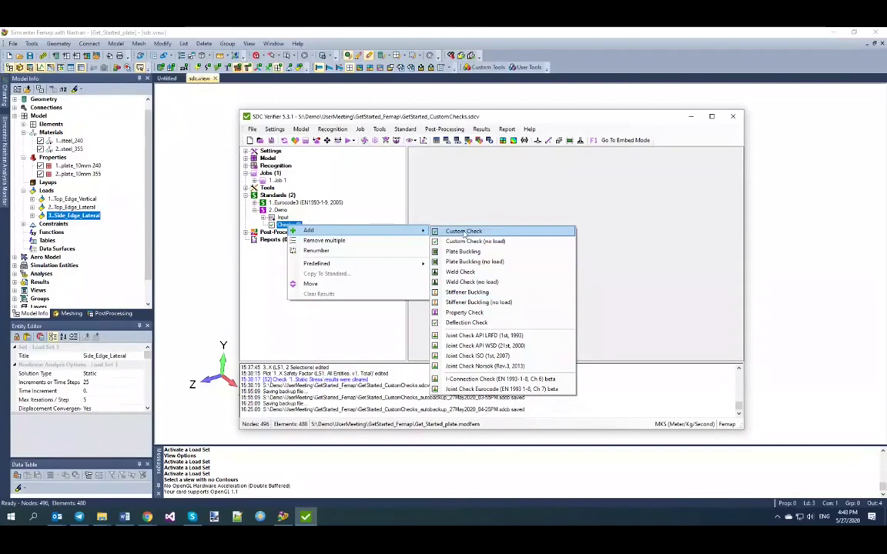
pyautogui.click(464, 232)
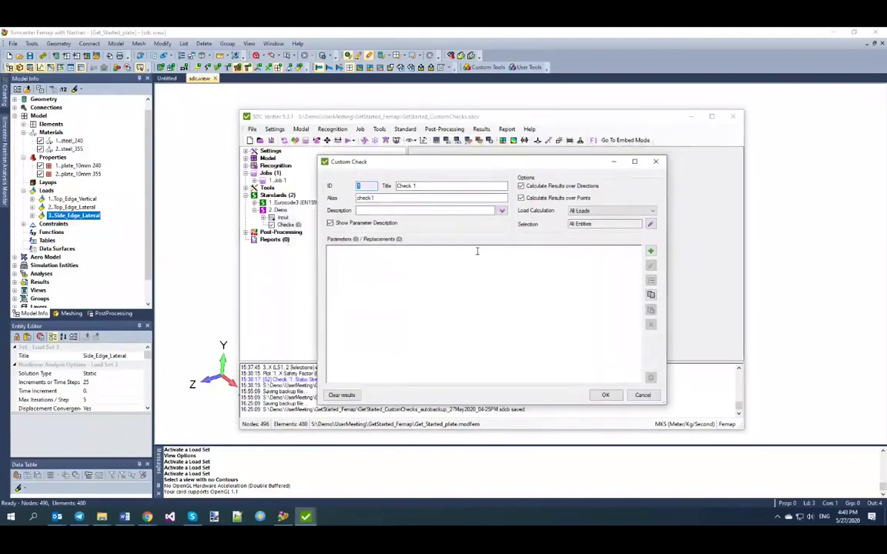
# Retitle the custom check 'Static Stress Check' with alias 'static'
pyautogui.press('Tab')
pyautogui.write('Static Stress Check')
pyautogui.press('Tab')
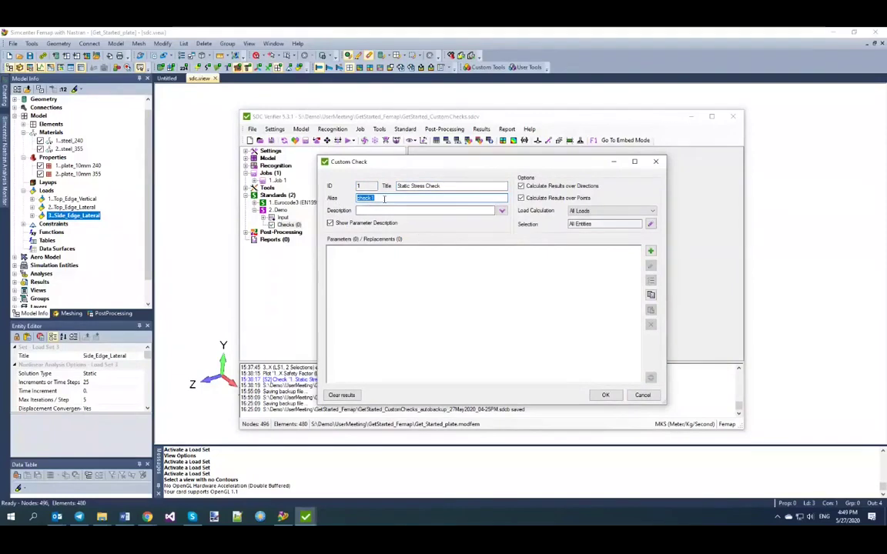
pyautogui.write('static')
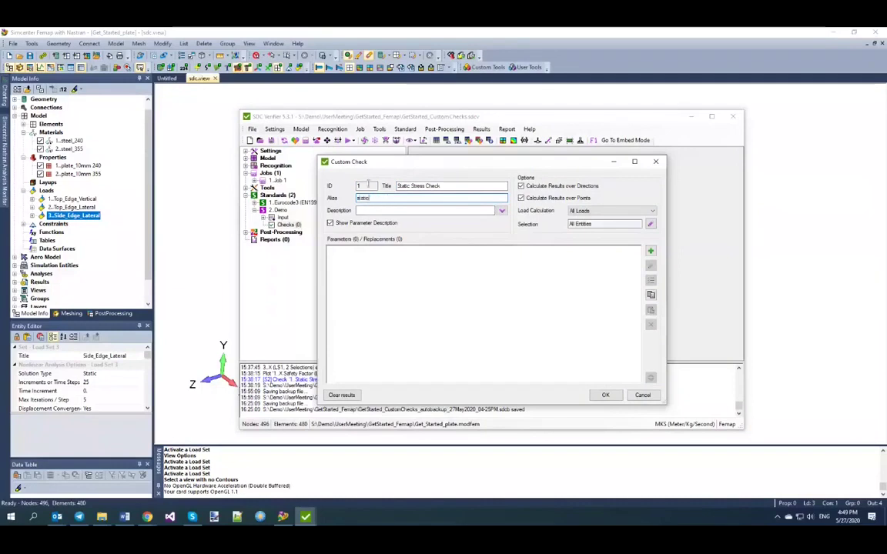
pyautogui.doubleClick(385, 198)
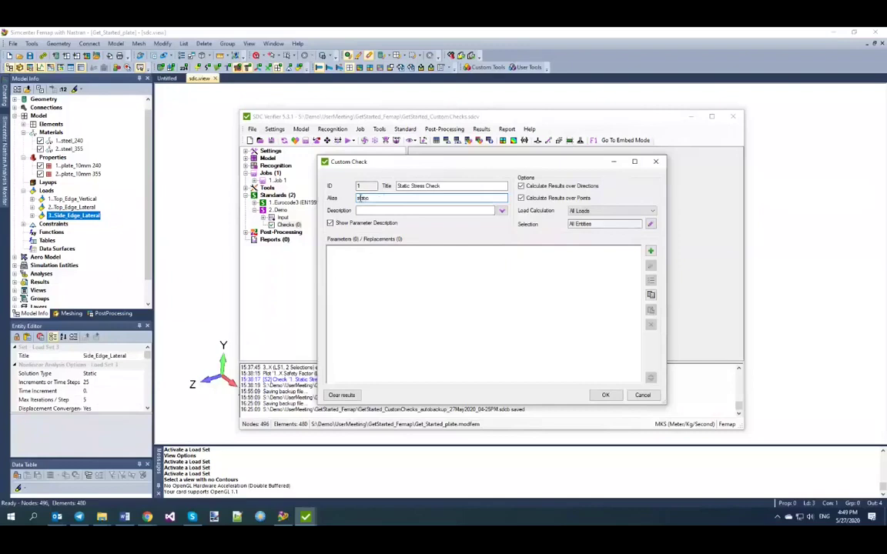
pyautogui.click(439, 284)
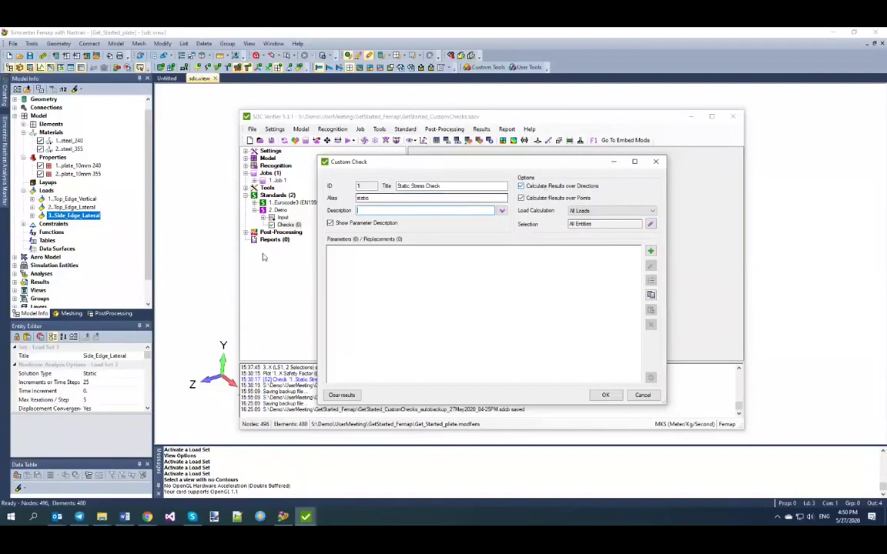
# Rotate the T-shaped mesh in Femap, then bring the custom check form back
pyautogui.click(230, 254)
pyautogui.moveTo(377, 237); pyautogui.dragTo(422, 262, button='middle')
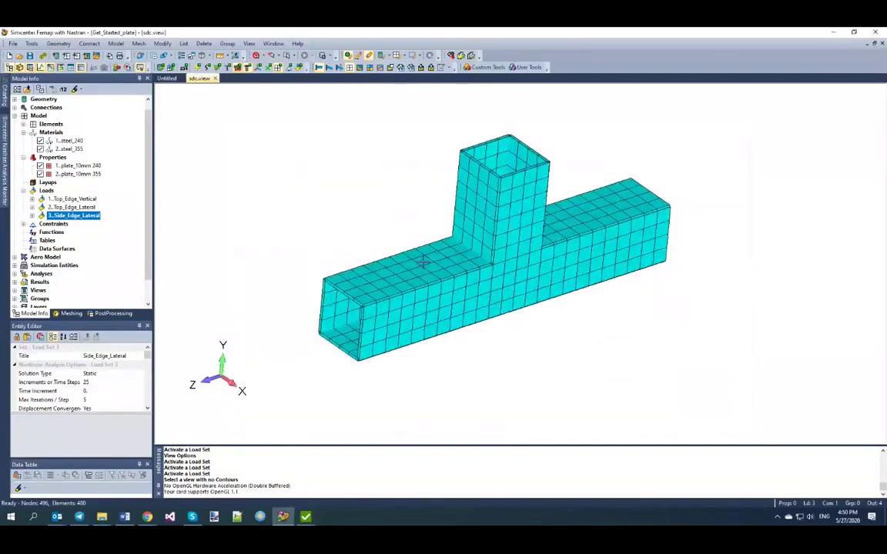
pyautogui.click(305, 517)
pyautogui.click(339, 483)
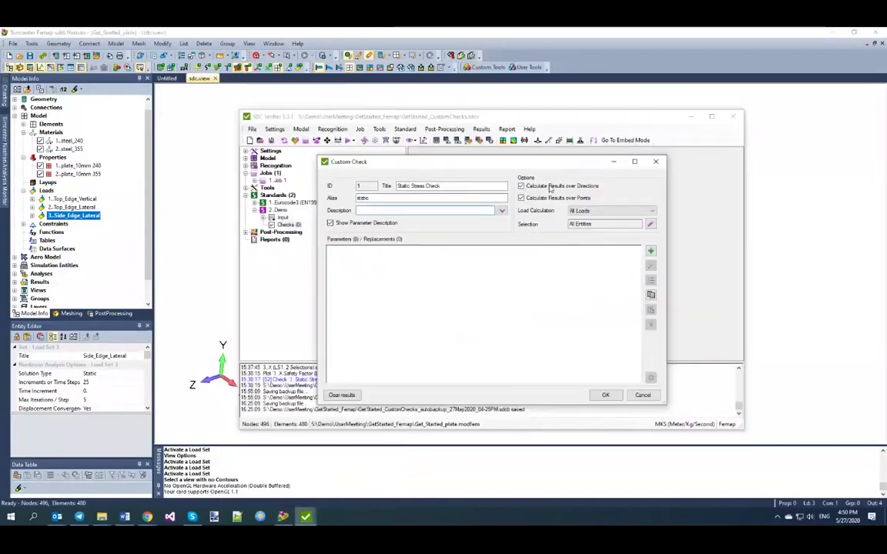
# Toggle Calculate Results over Directions off and on, choose All Entities, and add a parameter
pyautogui.click(522, 187)
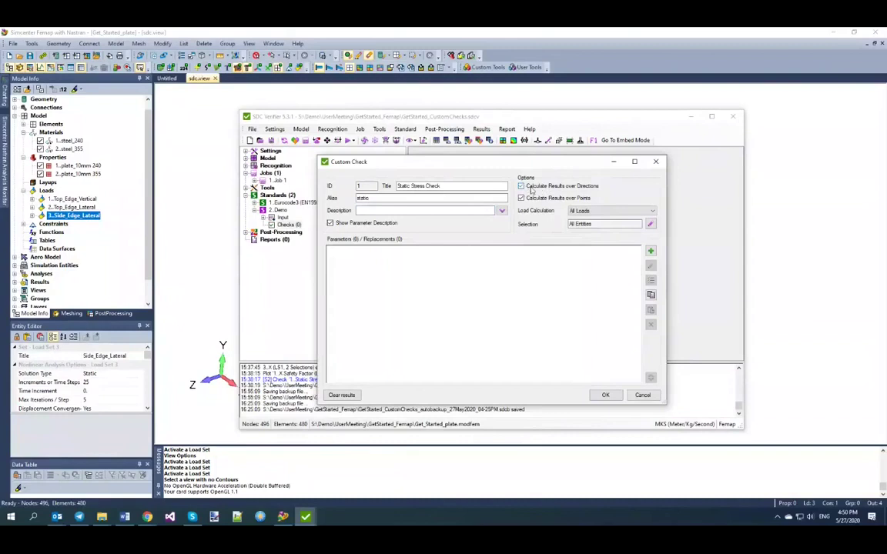
pyautogui.click(560, 187)
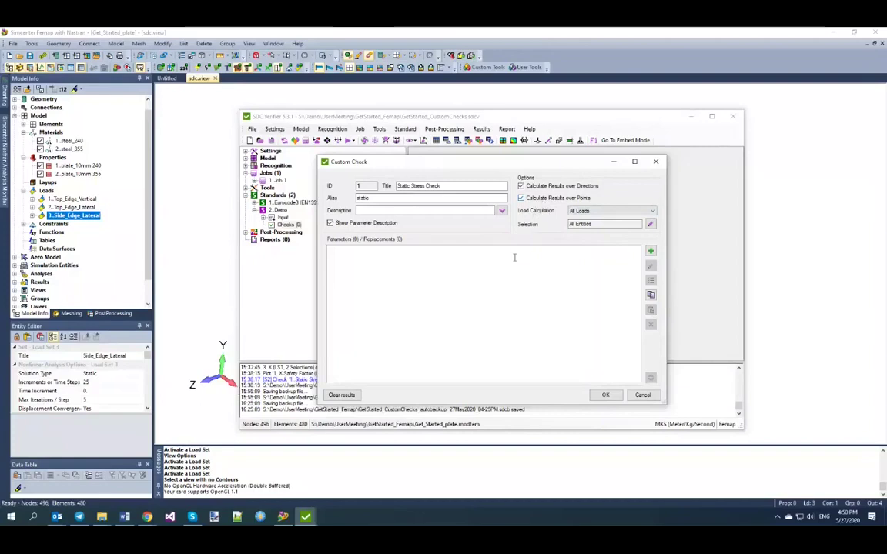
pyautogui.click(576, 224)
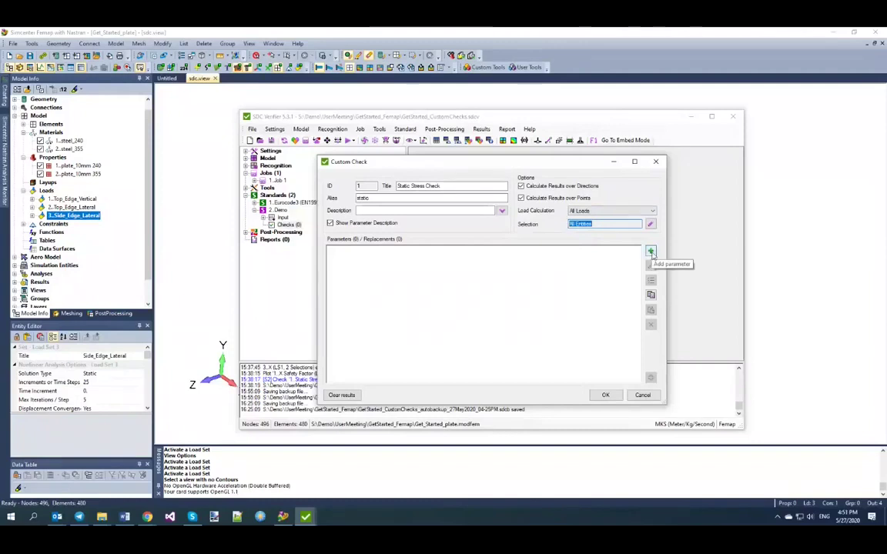
pyautogui.click(651, 252)
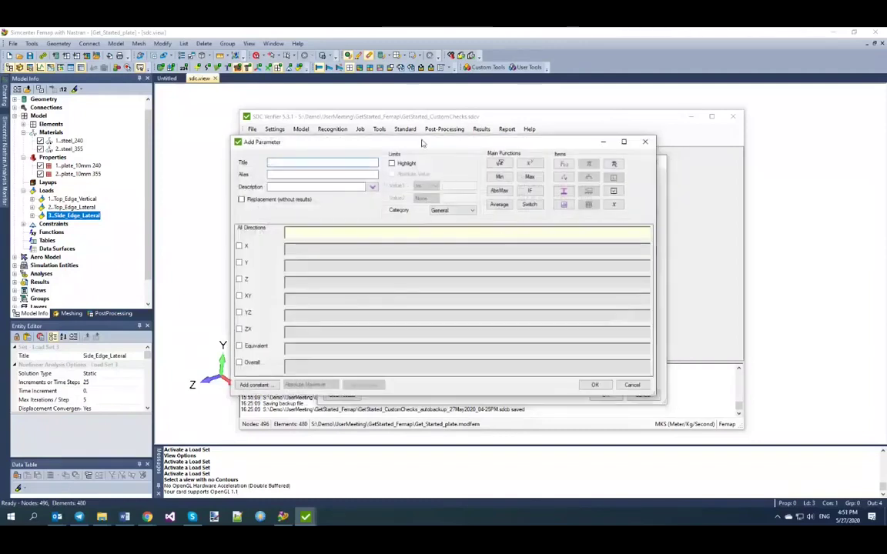
# Give the new parameter the title 'Stress from the model' and alias 'Stress'
pyautogui.moveTo(421, 141); pyautogui.dragTo(465, 144)
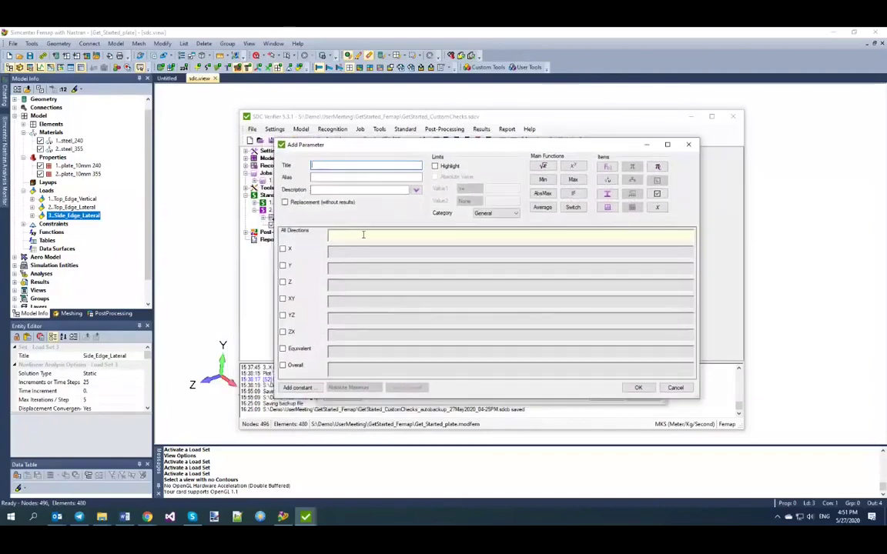
pyautogui.click(369, 163)
pyautogui.write('S')
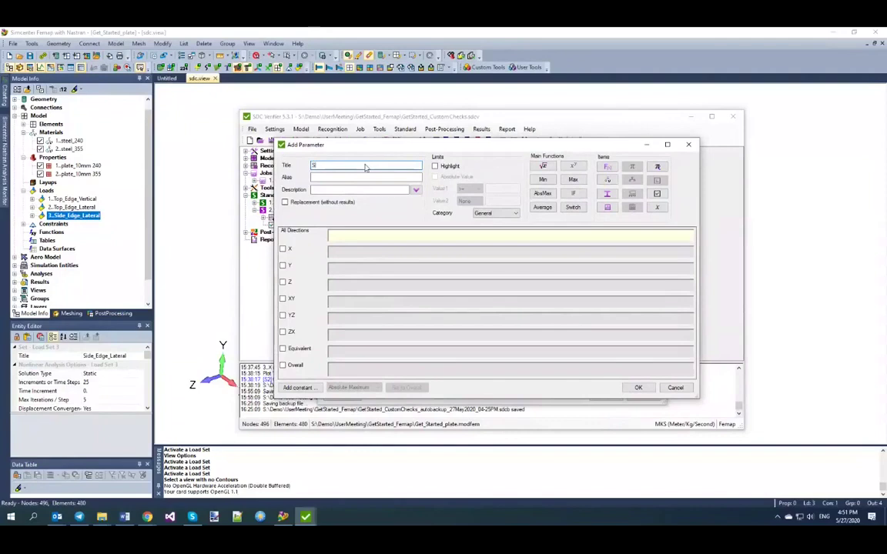
pyautogui.write('tress')
pyautogui.press('Tab')
pyautogui.write('Stress')
pyautogui.click(348, 165)
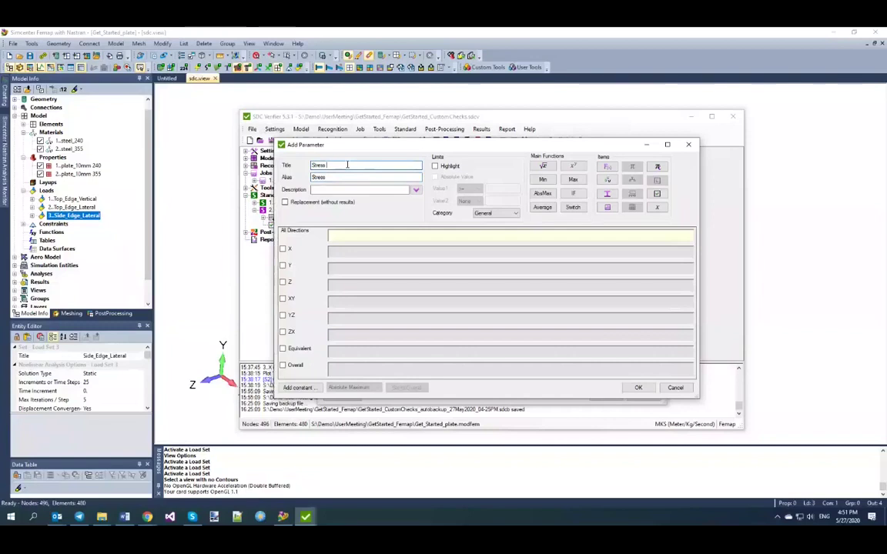
pyautogui.write('(rom the model')
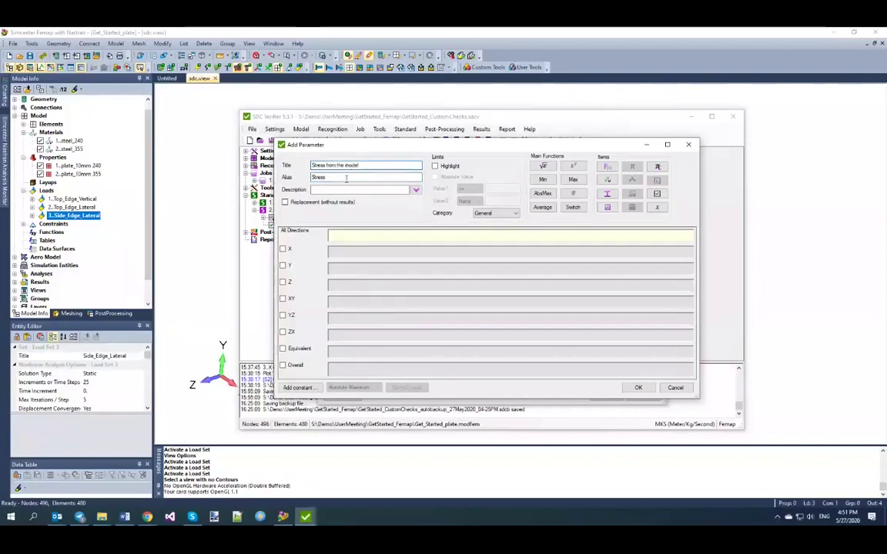
pyautogui.click(339, 177)
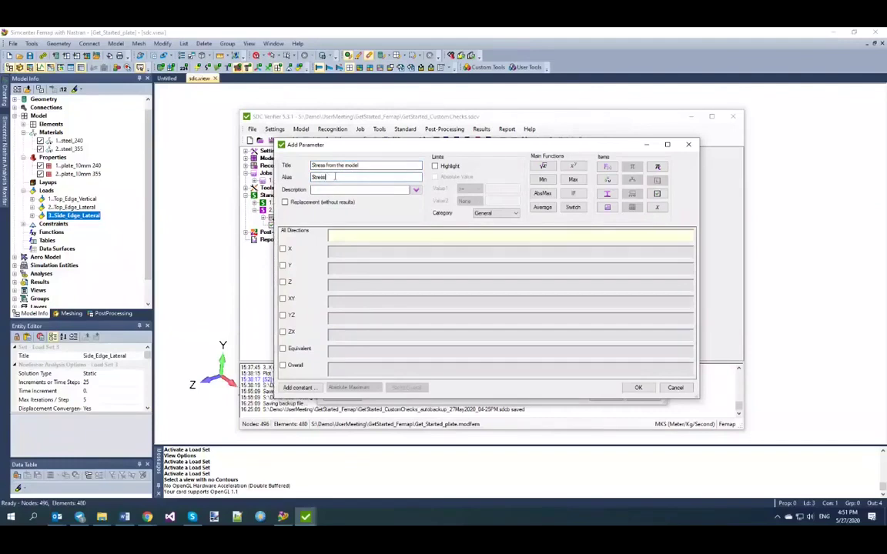
pyautogui.write('_')
pyautogui.press('BackSpace')
pyautogui.press('BackSpace')
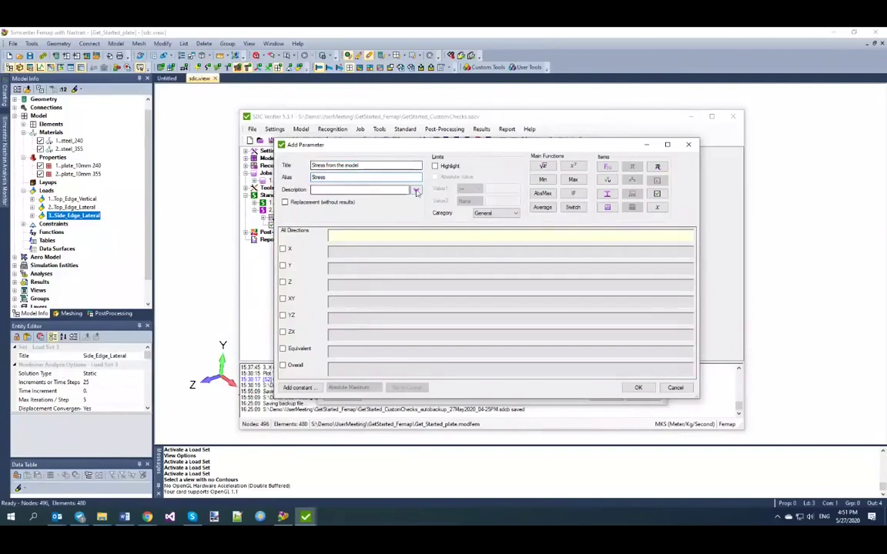
pyautogui.moveTo(420, 165); pyautogui.dragTo(312, 165)
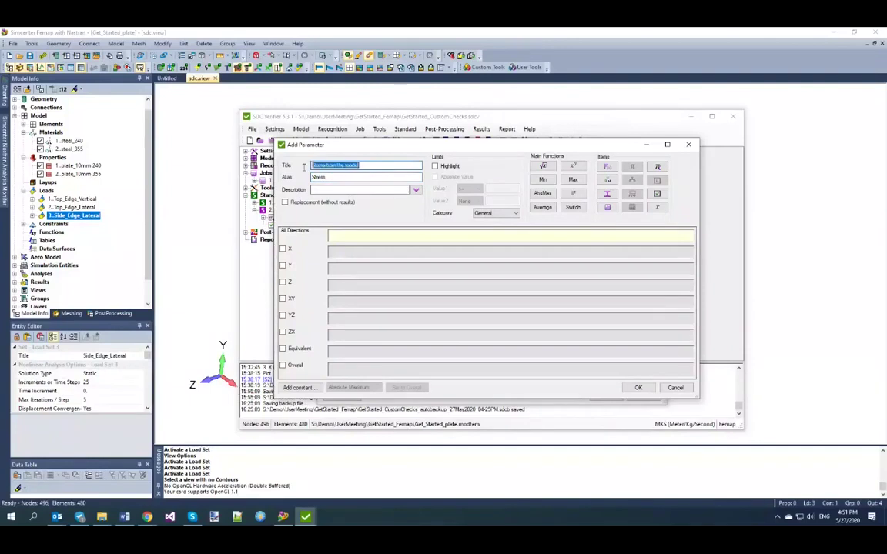
pyautogui.press('Tab')
pyautogui.press('Tab')
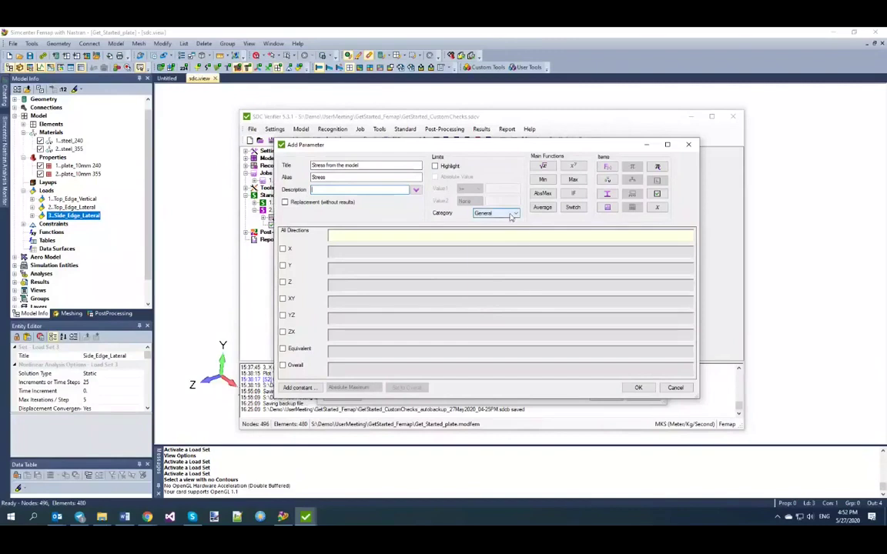
# Set the parameter category to Stress, clearing a trial Pow(S, 2) from the All Directions formula
pyautogui.click(511, 217)
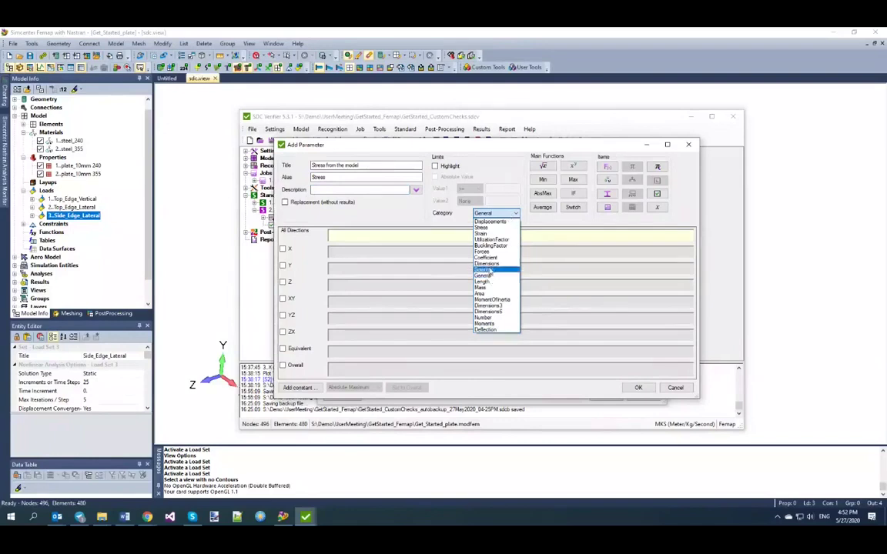
pyautogui.click(483, 230)
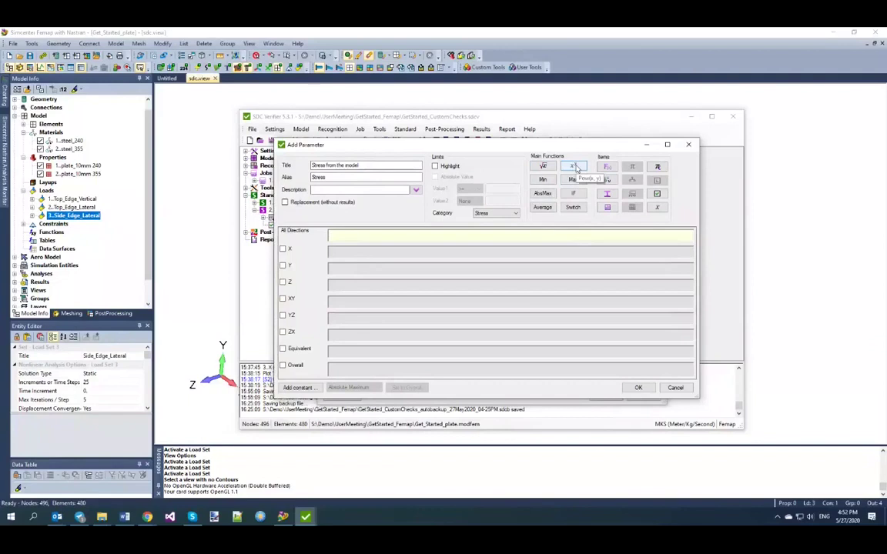
pyautogui.click(575, 168)
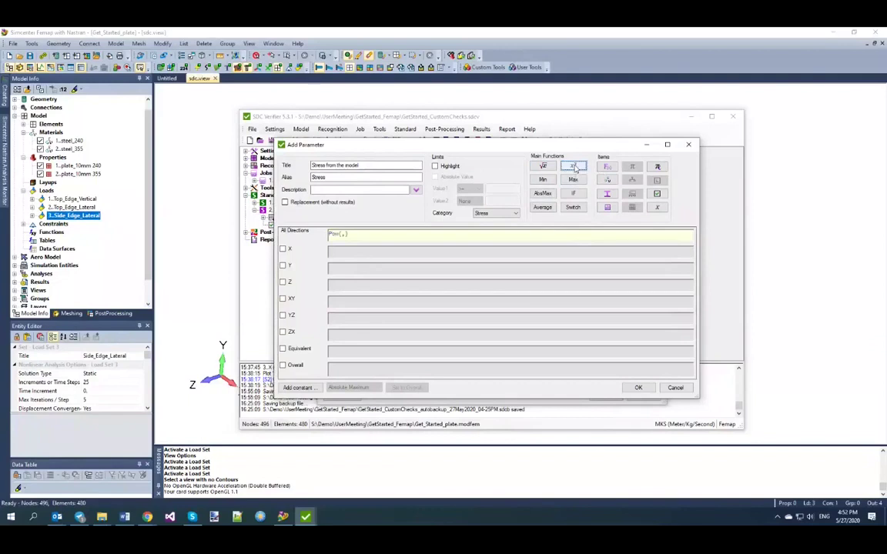
pyautogui.click(337, 236)
pyautogui.write('s')
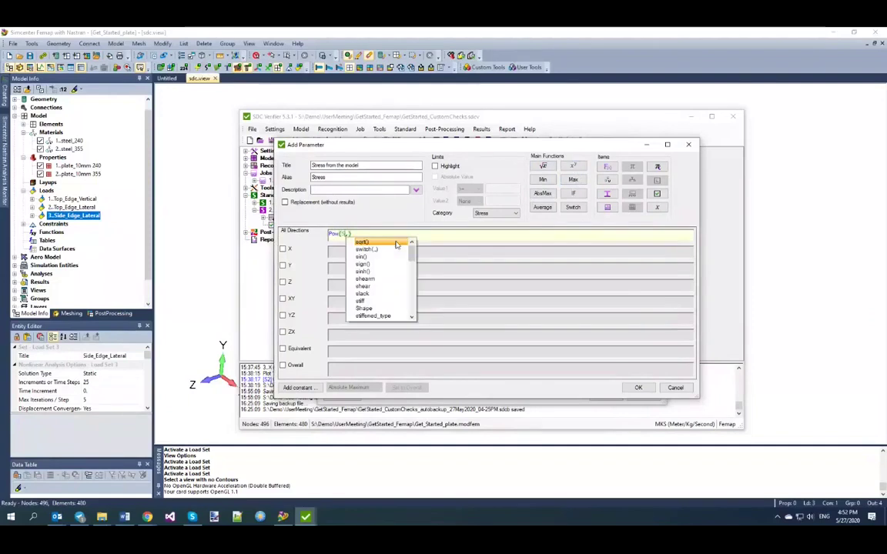
pyautogui.press('Right')
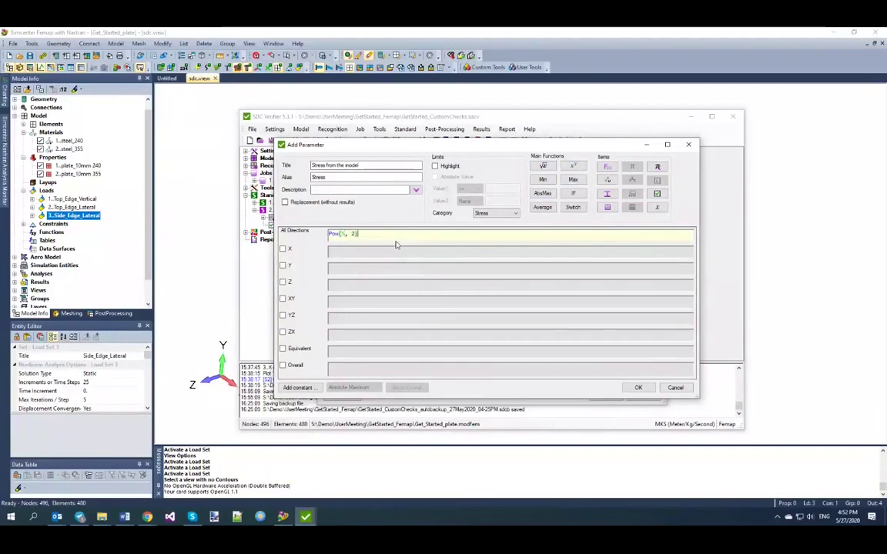
pyautogui.hotkey('ctrl', 'a')
pyautogui.press('BackSpace')
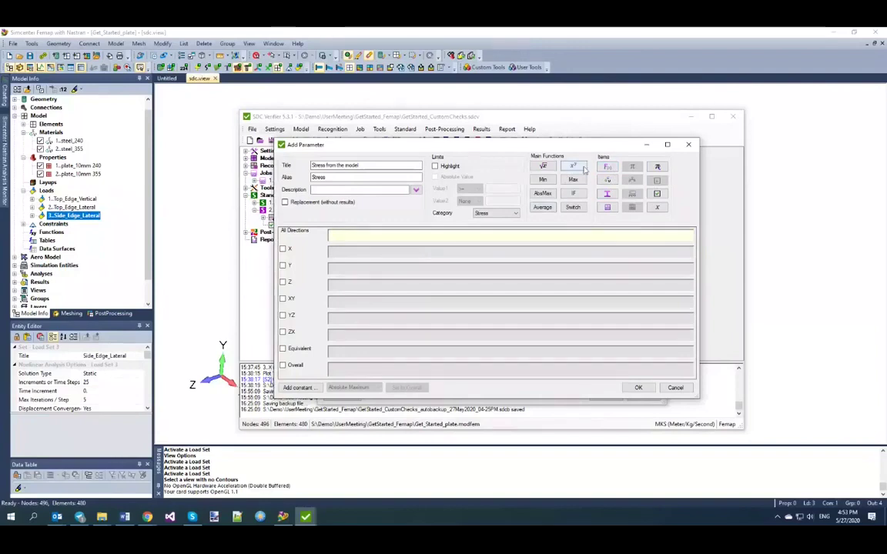
pyautogui.click(606, 168)
pyautogui.moveTo(617, 219); pyautogui.dragTo(617, 269)
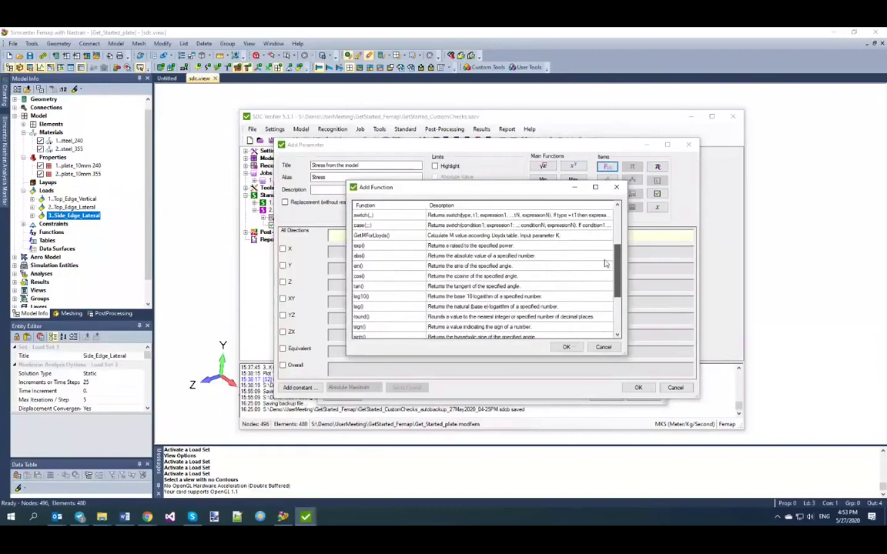
pyautogui.click(391, 276)
pyautogui.press('Up')
pyautogui.press('Up')
pyautogui.press('Up')
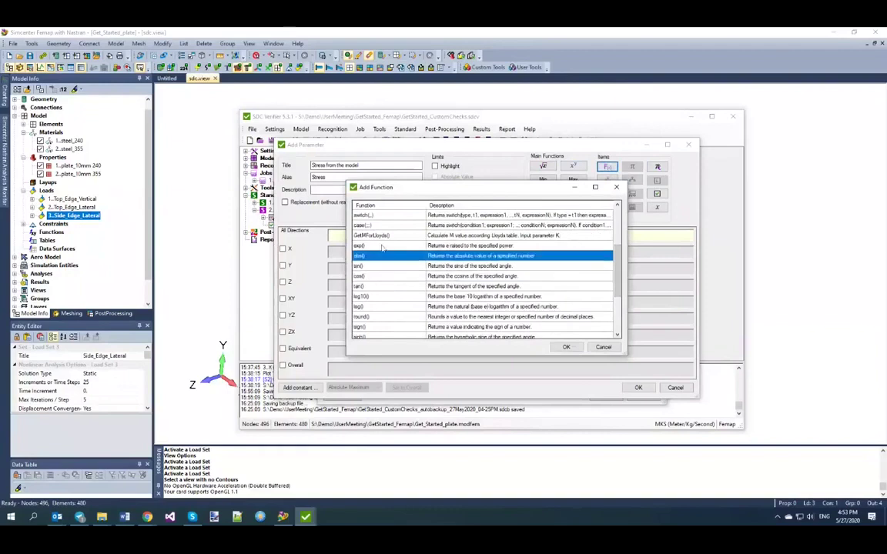
pyautogui.click(378, 306)
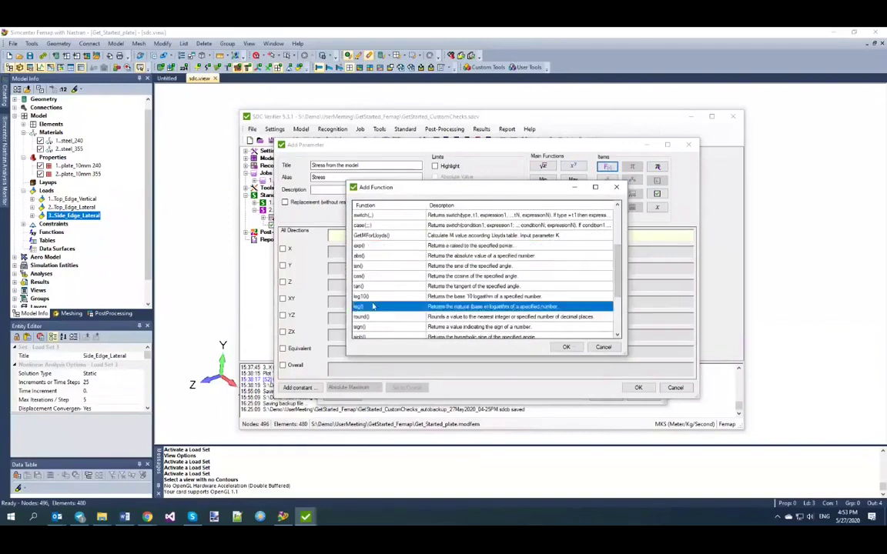
pyautogui.click(604, 347)
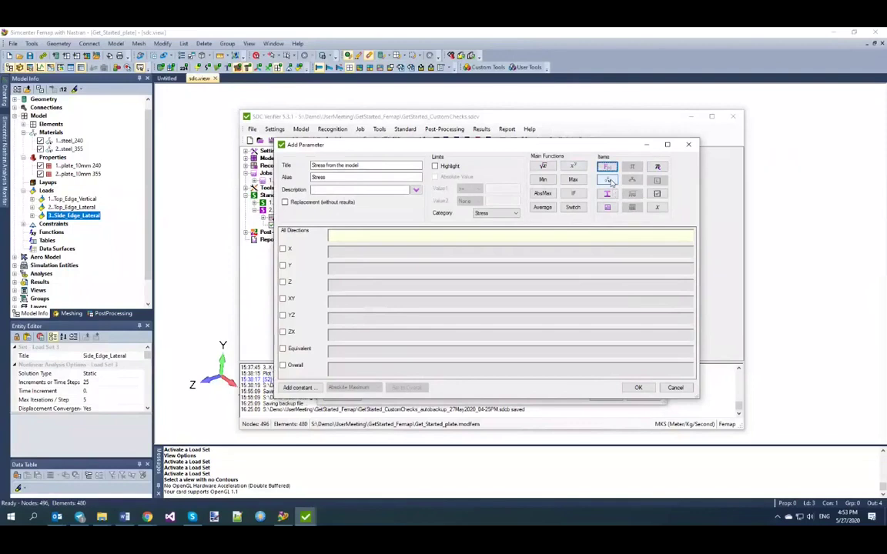
pyautogui.click(609, 181)
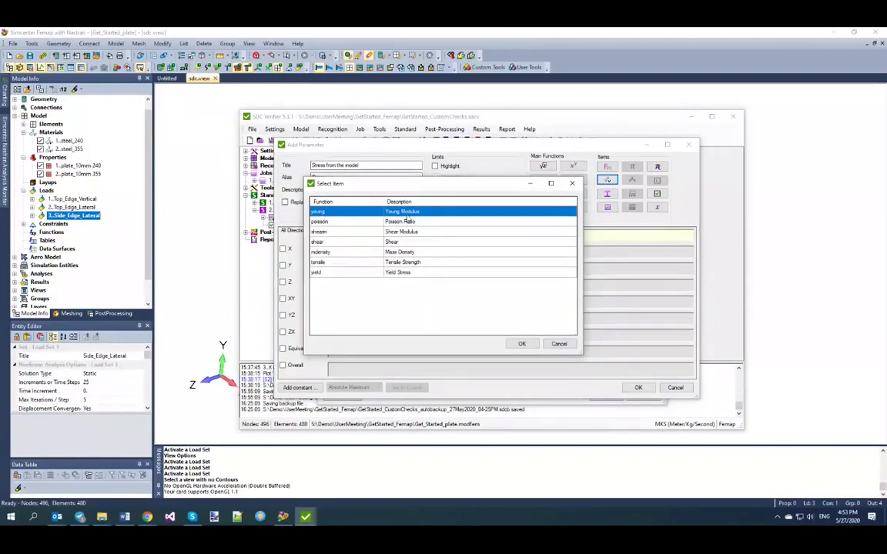
pyautogui.click(327, 273)
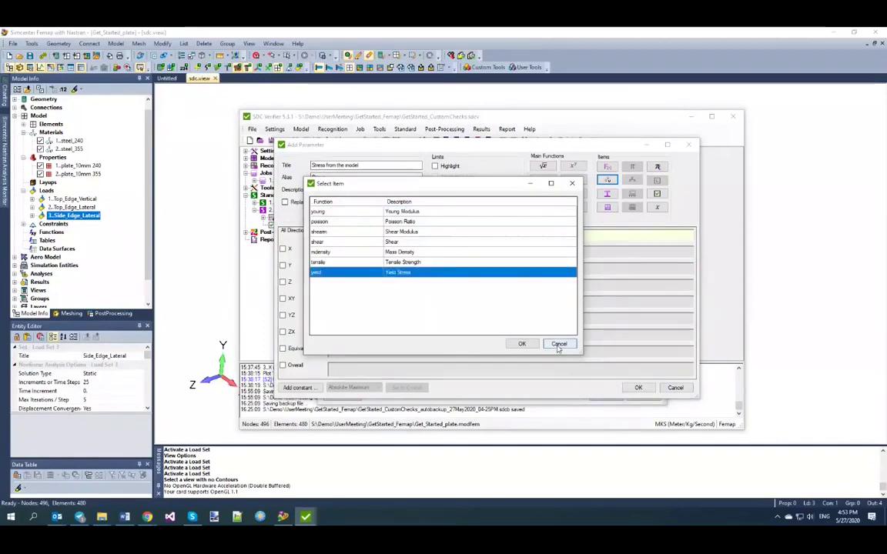
pyautogui.click(559, 345)
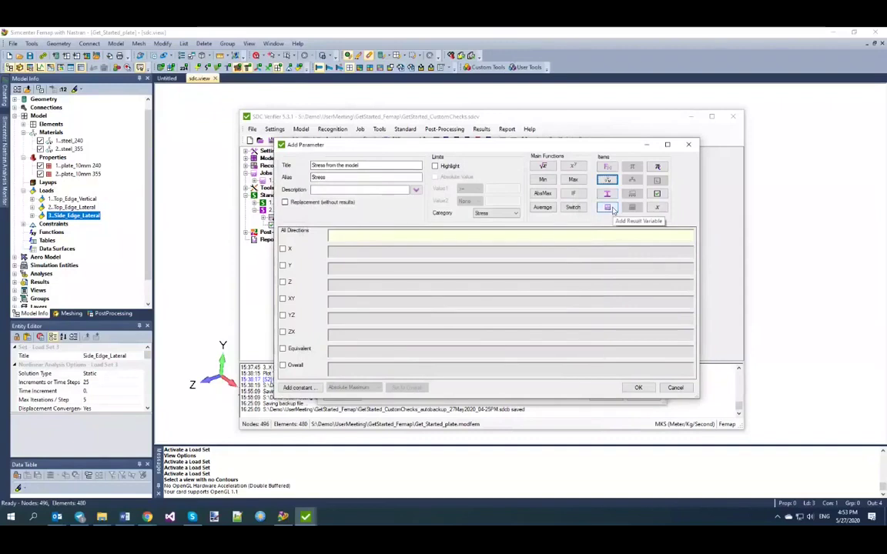
# Insert the model stress result S as the All Directions formula and save the Stress parameter
pyautogui.click(609, 209)
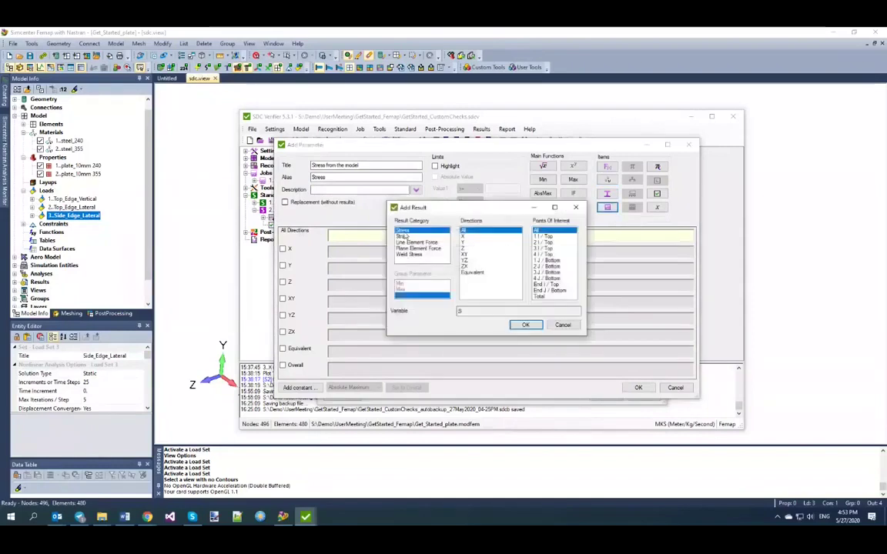
pyautogui.click(415, 243)
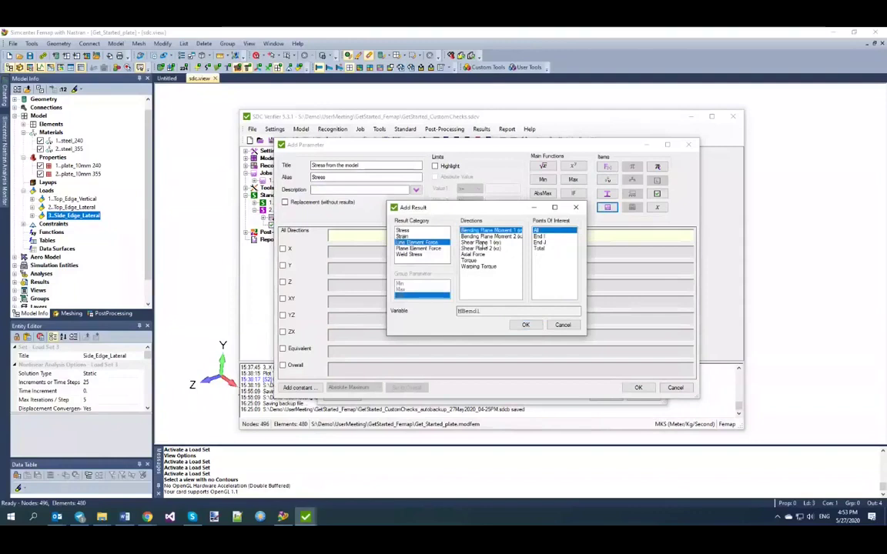
pyautogui.click(408, 231)
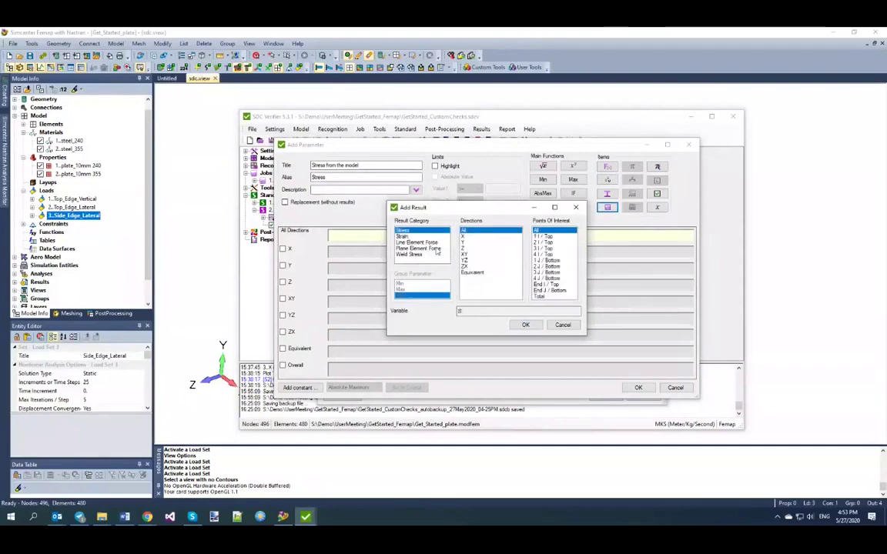
pyautogui.click(525, 324)
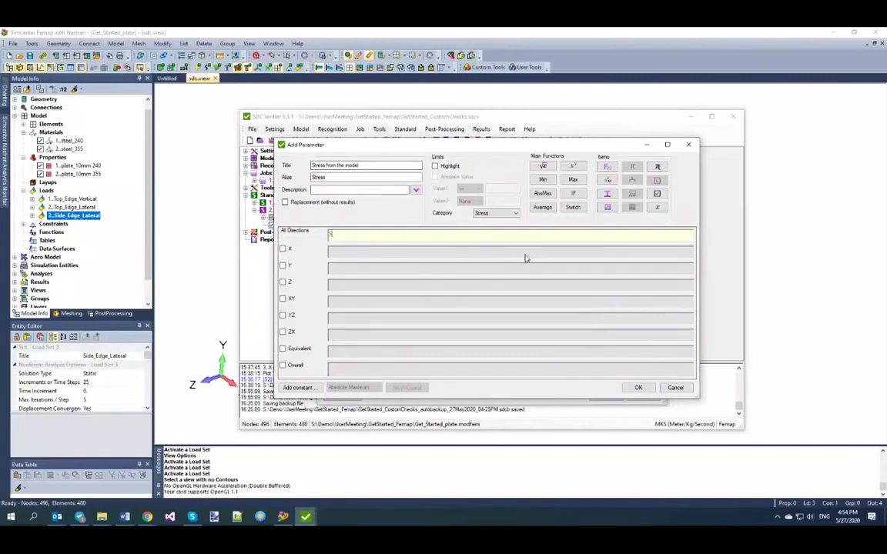
pyautogui.click(644, 387)
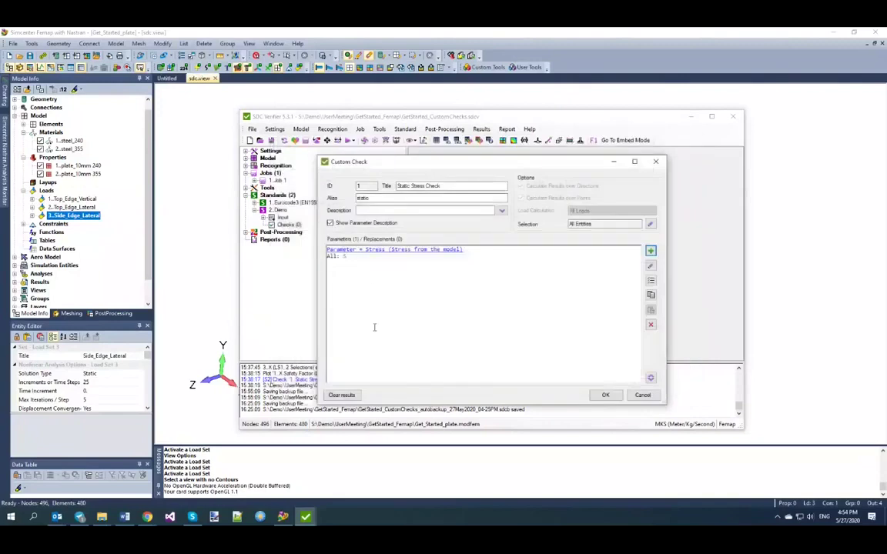
# Review the Stress parameter without changes, then start a second, blank parameter
pyautogui.moveTo(444, 252)
pyautogui.doubleClick(441, 256)
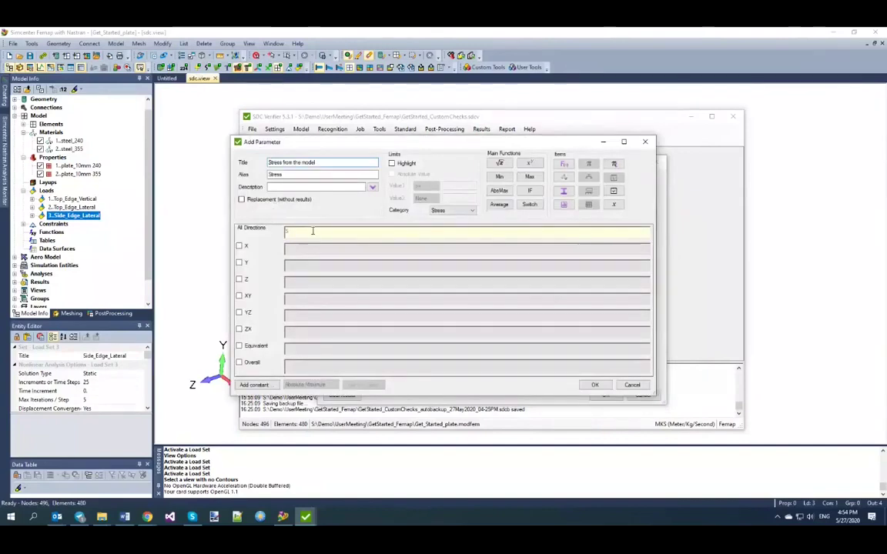
pyautogui.click(596, 386)
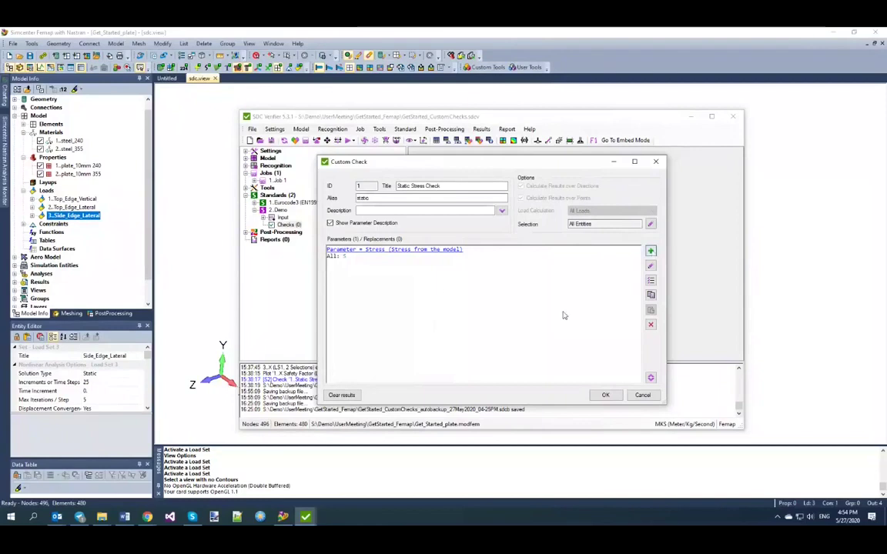
pyautogui.click(650, 250)
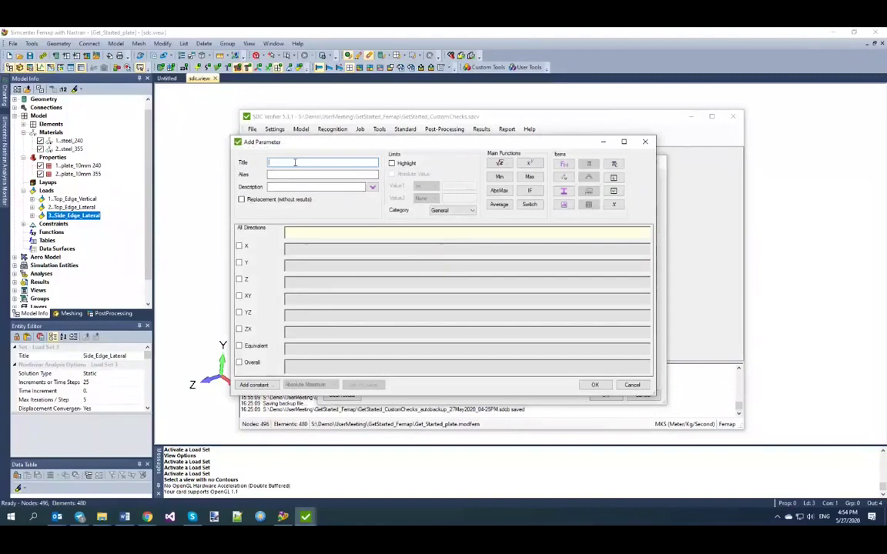
# Title the parameter 'Safety Factor' and set its All Directions formula to the Load.SF constant
pyautogui.write('Safety Factor')
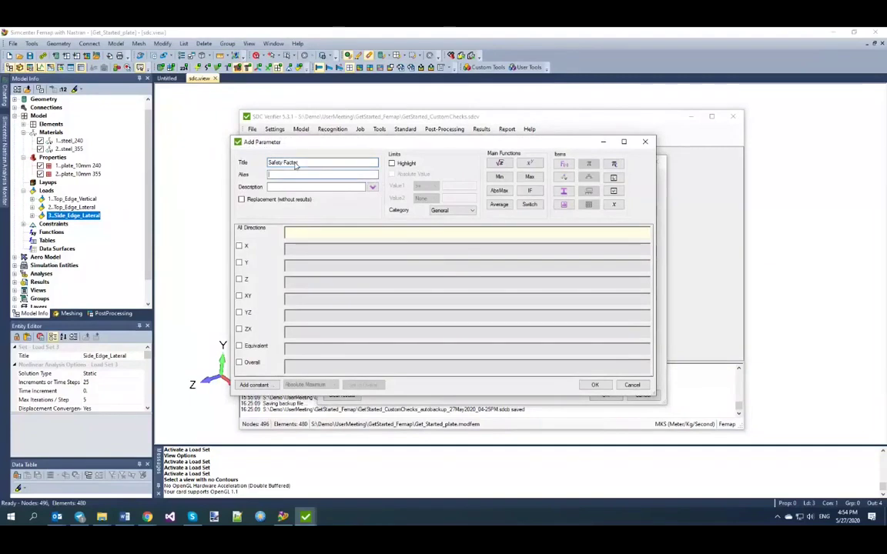
pyautogui.press('Tab')
pyautogui.write('Safety Factor')
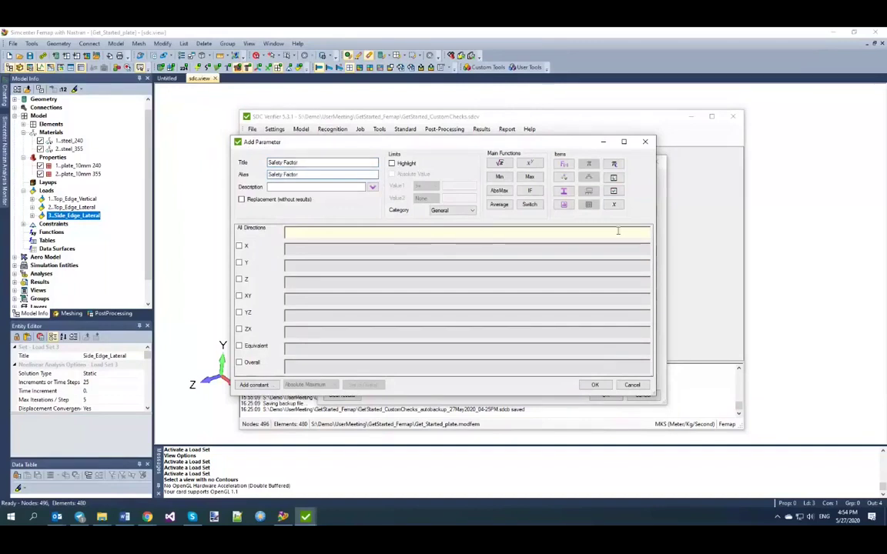
pyautogui.click(614, 204)
pyautogui.moveTo(606, 215); pyautogui.dragTo(600, 331)
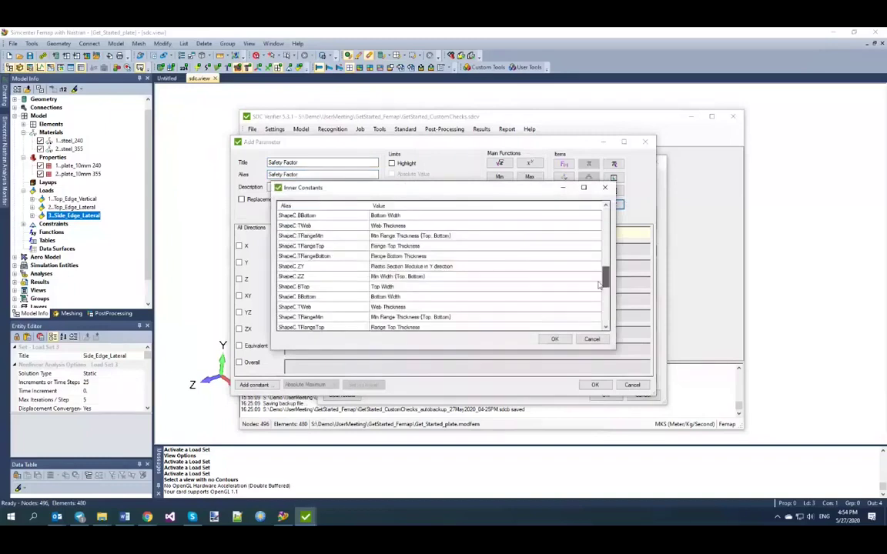
pyautogui.click(339, 318)
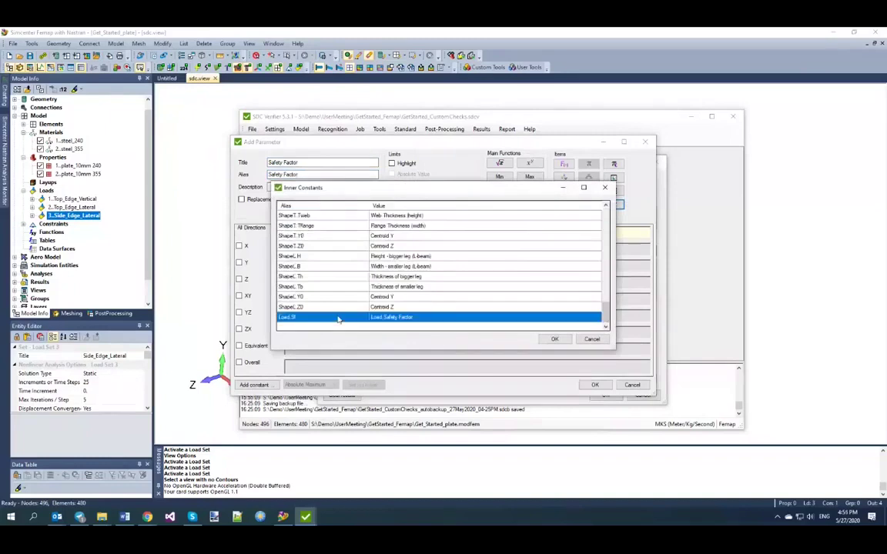
pyautogui.click(554, 340)
pyautogui.moveTo(413, 144); pyautogui.dragTo(526, 161)
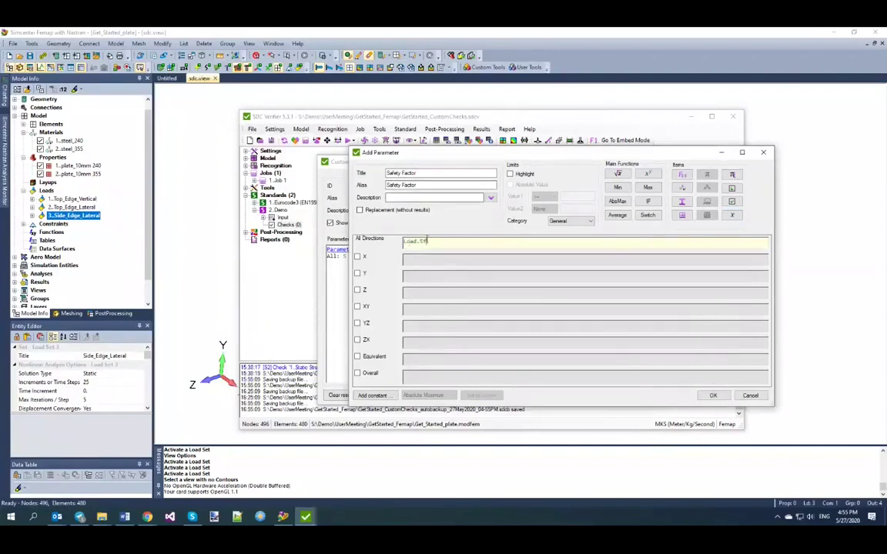
# Fix the alias to 'SafetyFactor' after the warning and confirm the parameter
pyautogui.click(710, 396)
pyautogui.click(511, 304)
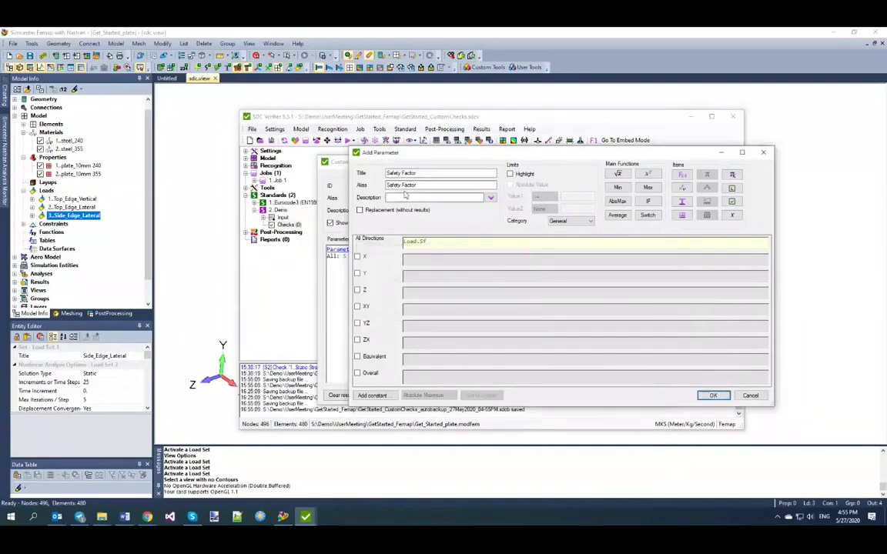
pyautogui.doubleClick(399, 185)
pyautogui.click(425, 198)
pyautogui.press('BackSpace')
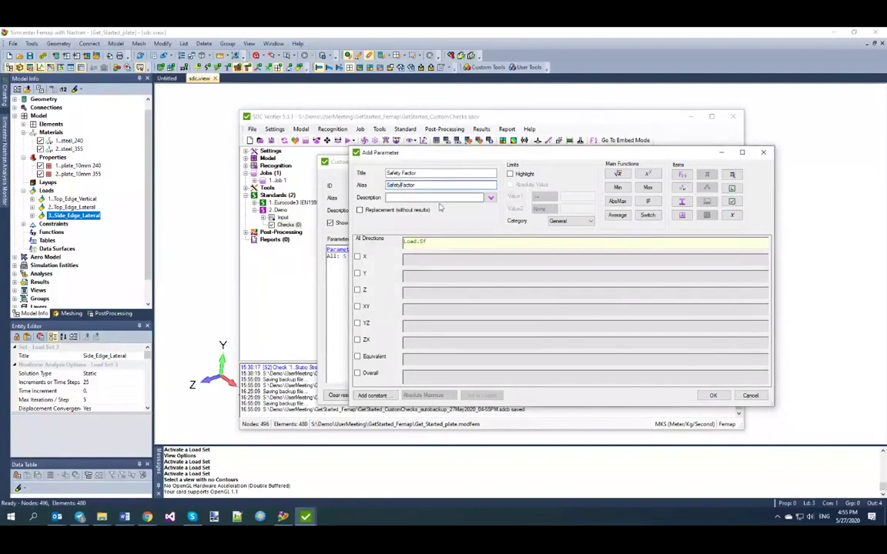
pyautogui.click(711, 397)
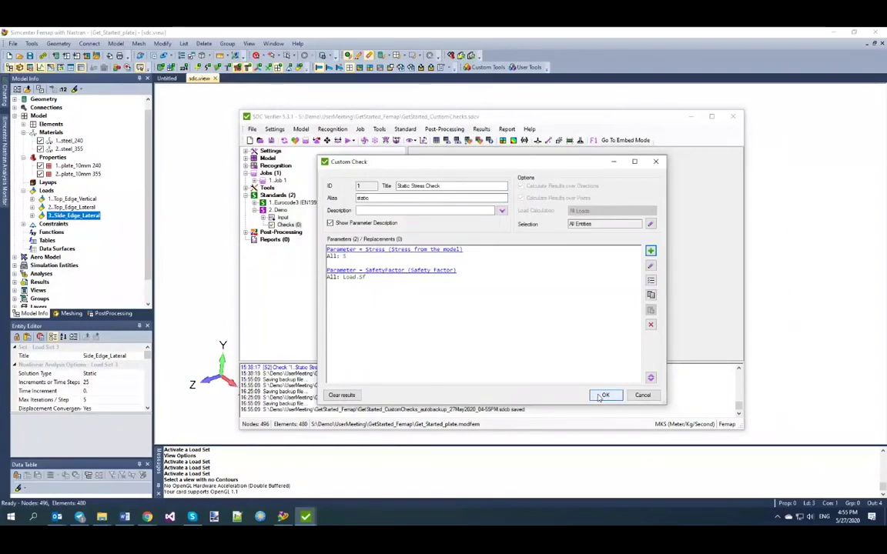
# Save the custom check and fill a Safety Factor flow table over all 8 load sets
pyautogui.click(598, 397)
pyautogui.click(271, 224)
pyautogui.rightClick(296, 232)
pyautogui.click(326, 355)
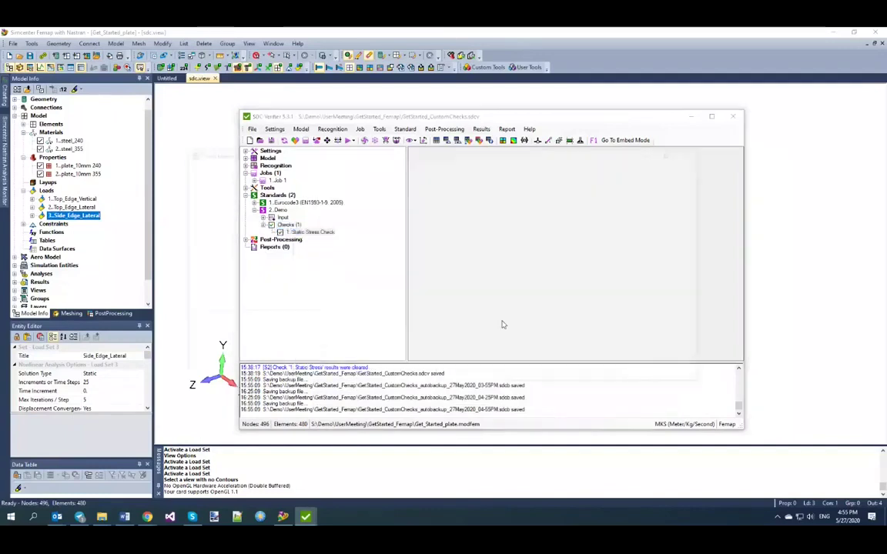
pyautogui.click(334, 219)
pyautogui.click(430, 200)
pyautogui.click(579, 356)
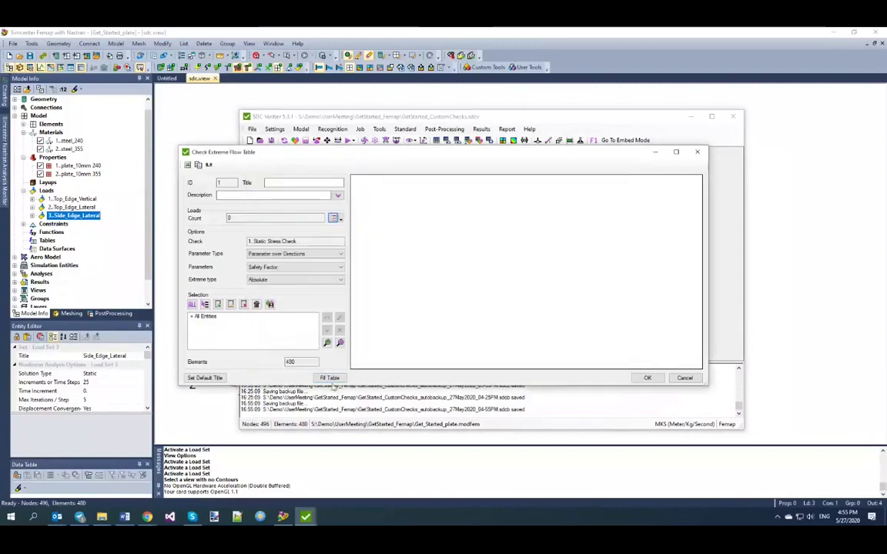
pyautogui.click(329, 377)
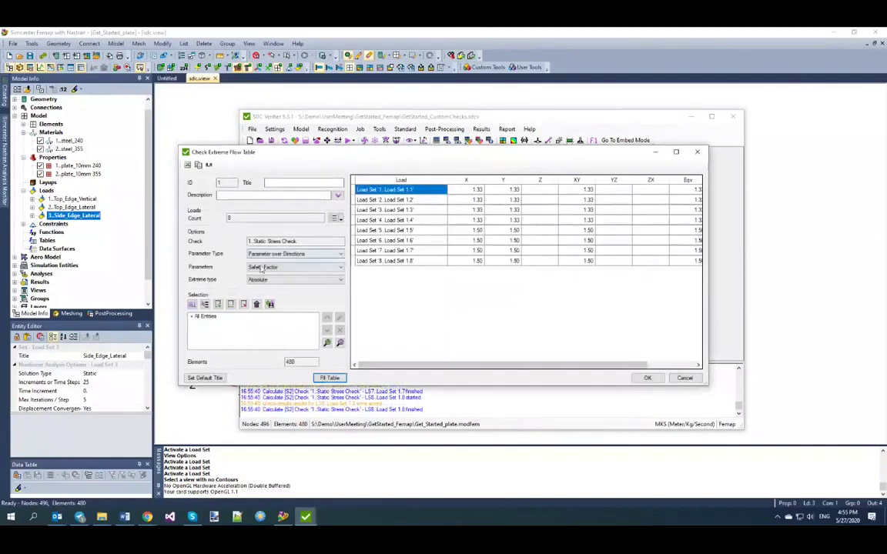
# Check the table values (1.33 for load sets 1–4, 1.50 for 5–8) and create it
pyautogui.moveTo(475, 230); pyautogui.dragTo(475, 254)
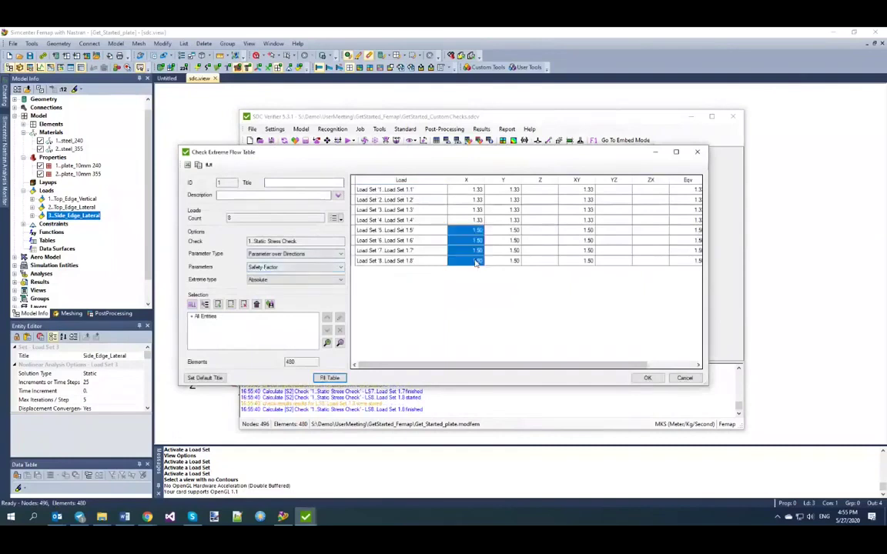
pyautogui.moveTo(475, 190); pyautogui.dragTo(472, 221)
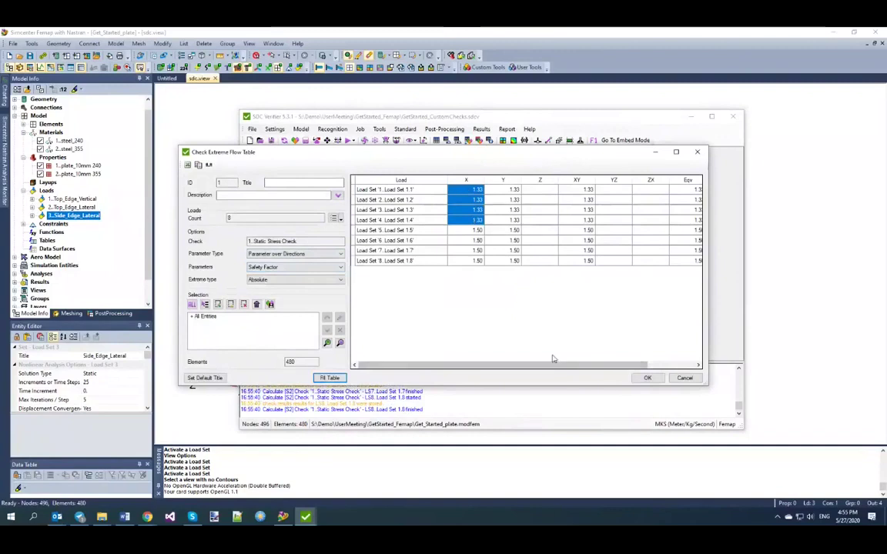
pyautogui.moveTo(486, 368)
pyautogui.mouseDown()
pyautogui.moveTo(539, 368)
pyautogui.moveTo(488, 368)
pyautogui.mouseUp()
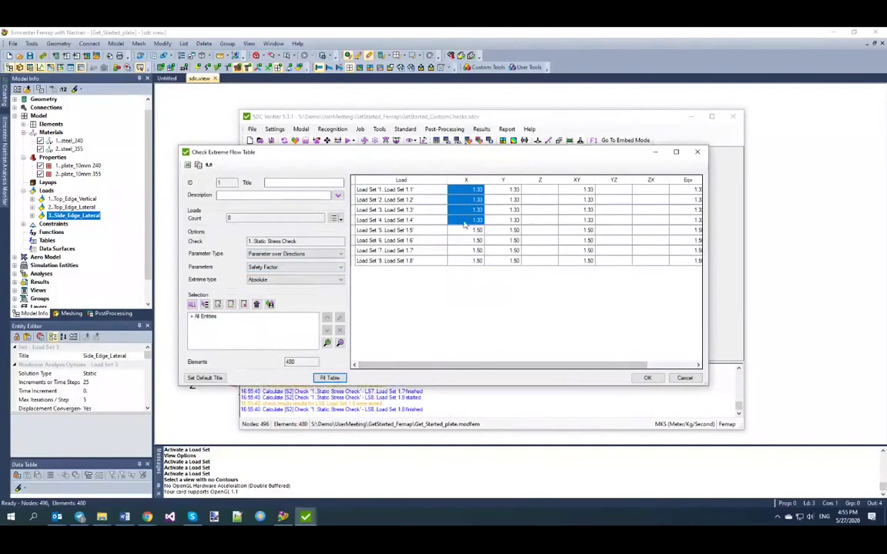
pyautogui.click(473, 190)
pyautogui.click(400, 190)
pyautogui.press('Down')
pyautogui.press('Down')
pyautogui.press('Down')
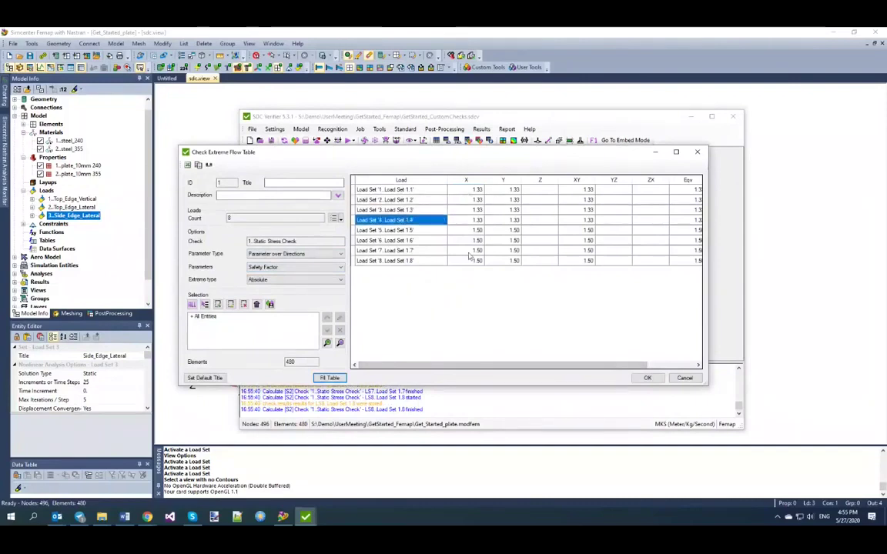
pyautogui.press('Down')
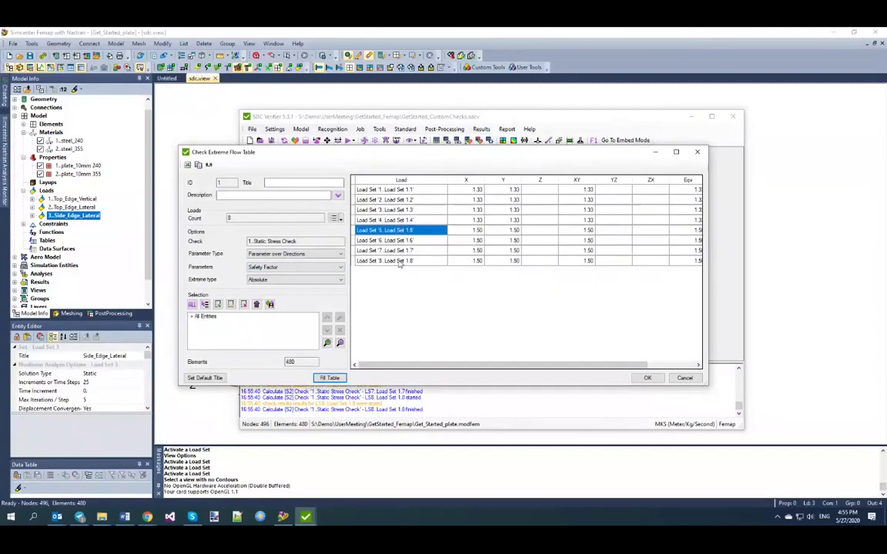
pyautogui.click(399, 262)
pyautogui.press('Return')
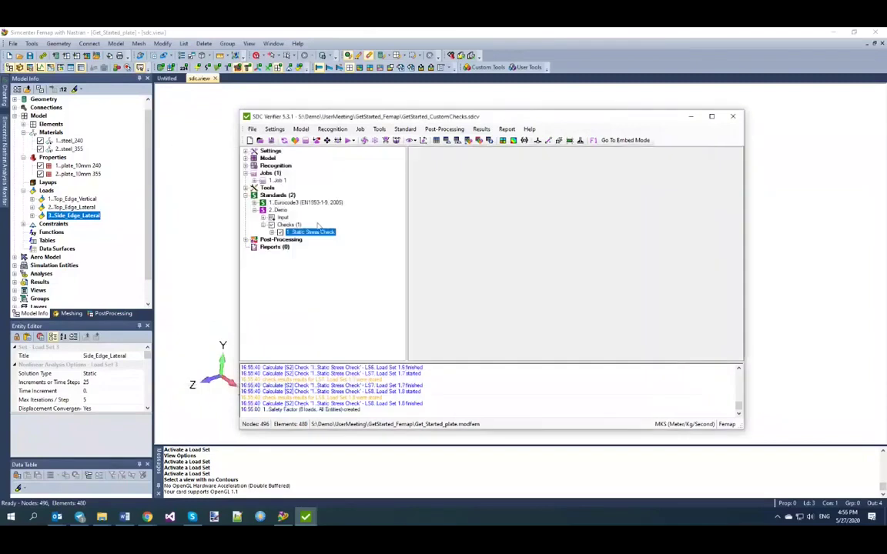
# Review Job 1's load set safety factors in the multi-load-set editor without changes
pyautogui.click(255, 180)
pyautogui.click(286, 194)
pyautogui.rightClick(286, 195)
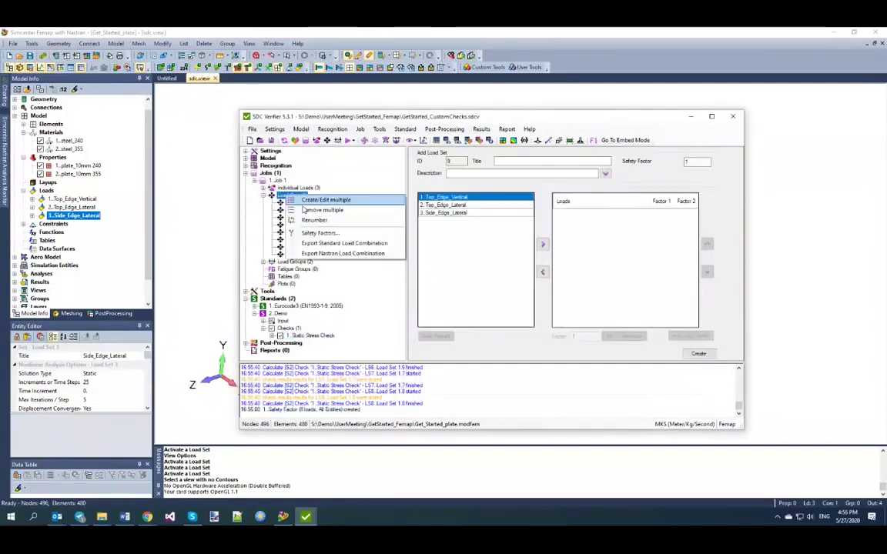
pyautogui.click(300, 199)
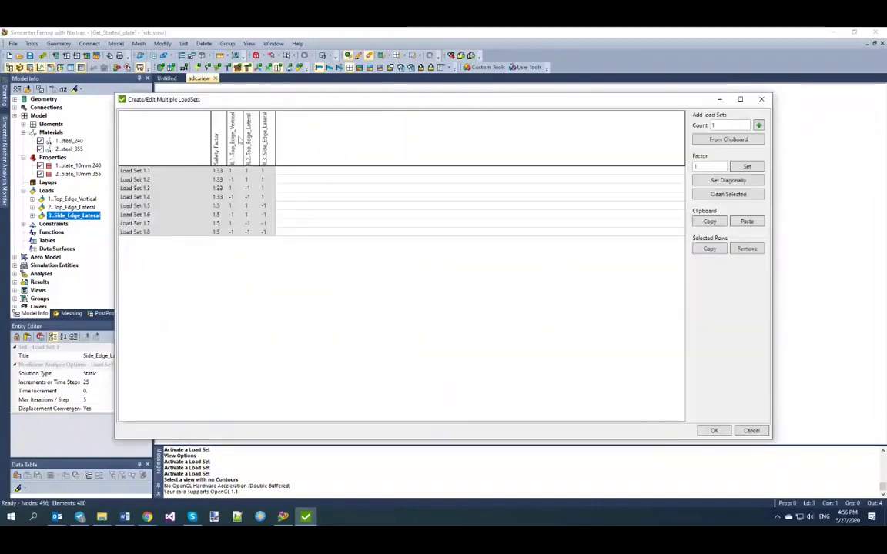
pyautogui.click(751, 431)
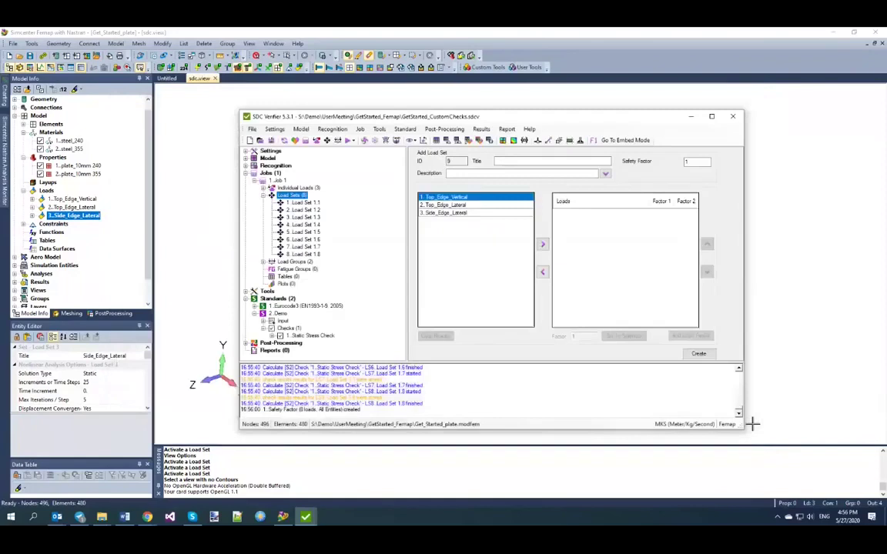
# Reopen the Static Stress Check's custom check editor
pyautogui.click(295, 337)
pyautogui.rightClick(295, 338)
pyautogui.click(315, 350)
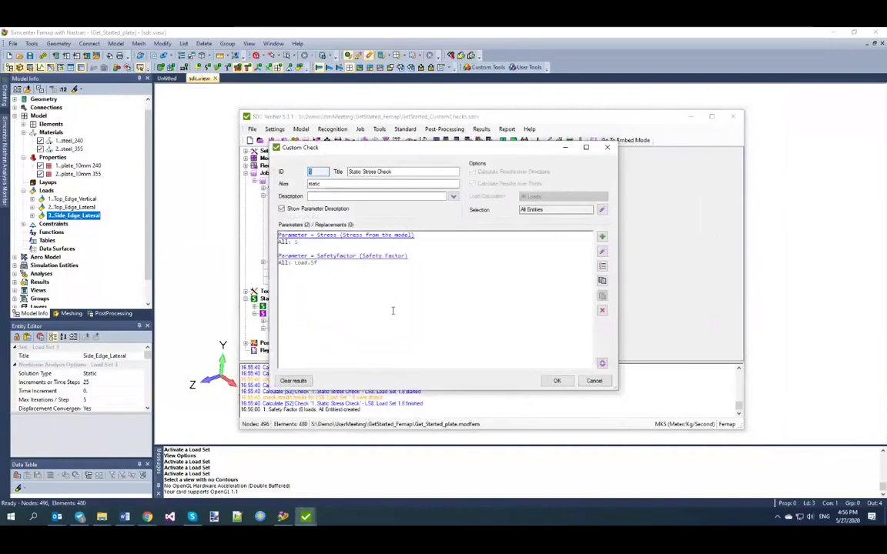
# Add a new parameter titled 'Allowable Stress' with alias 'Sallow'
pyautogui.click(602, 238)
pyautogui.click(344, 157)
pyautogui.write('Allowable ')
pyautogui.write('Stress')
pyautogui.write('Sallow')
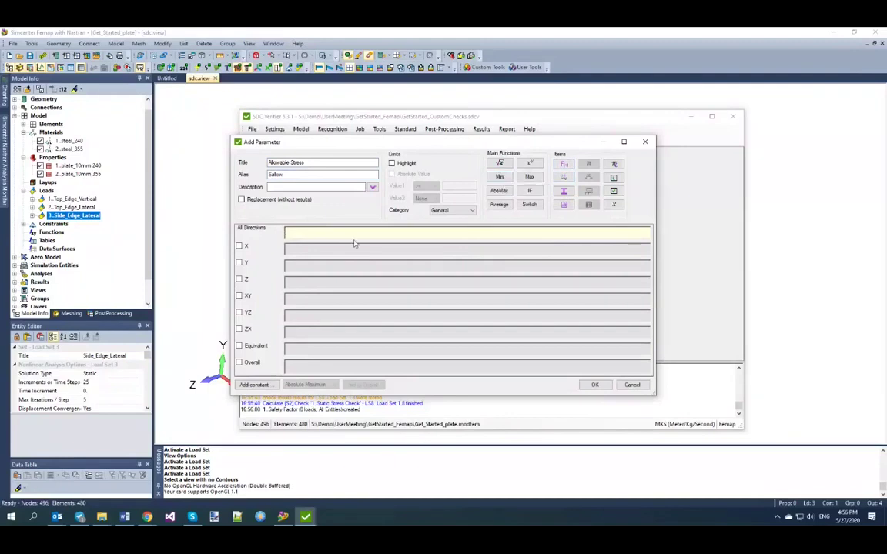
# Enter the All Directions formula min(yield, 0.7 * tensile) / using autocomplete for min and yield
pyautogui.write('mi')
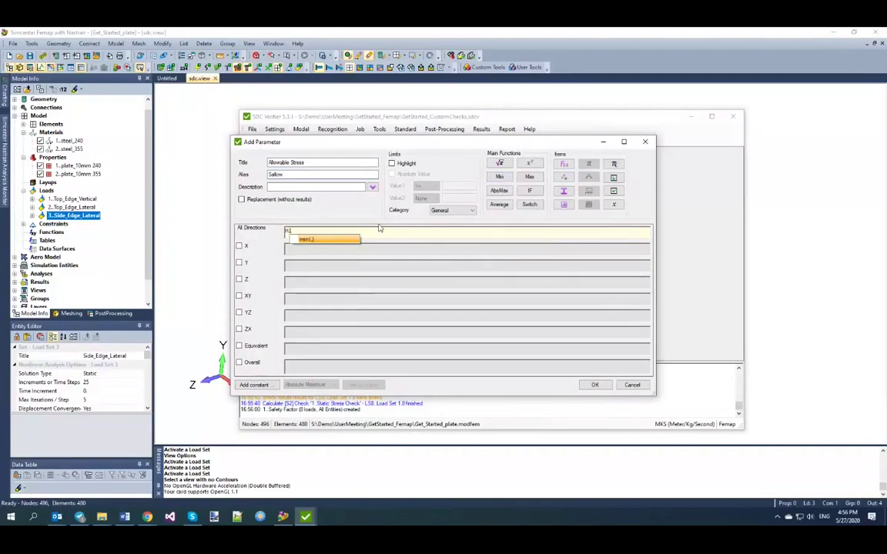
pyautogui.press('Return')
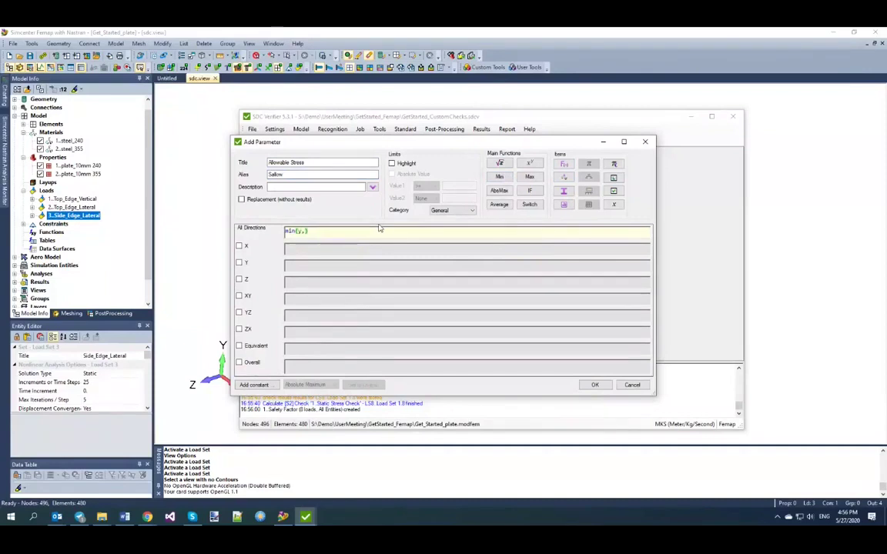
pyautogui.write('yi')
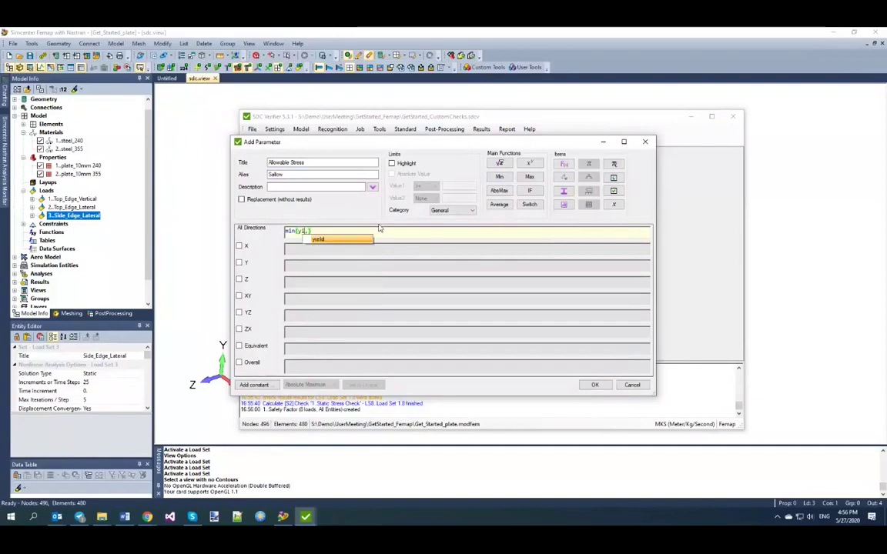
pyautogui.press('Return')
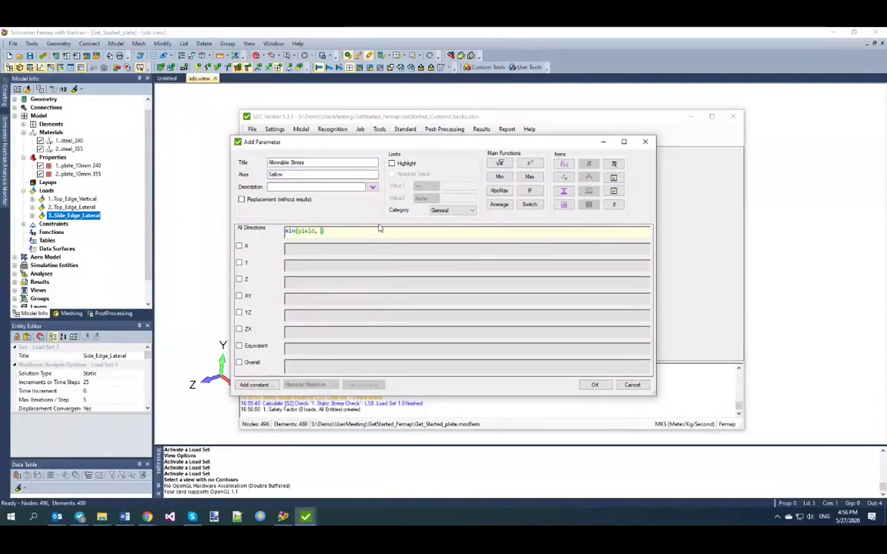
pyautogui.write('0.7')
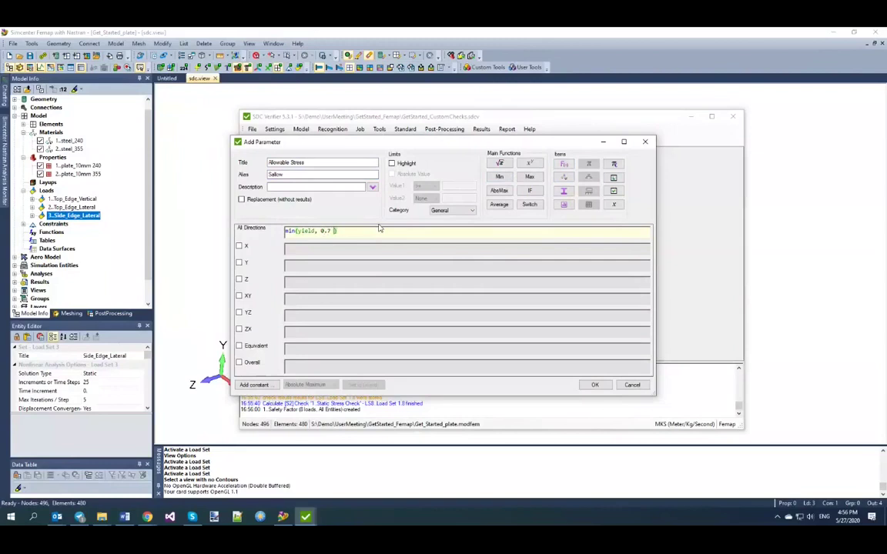
pyautogui.write(' * tensile) /')
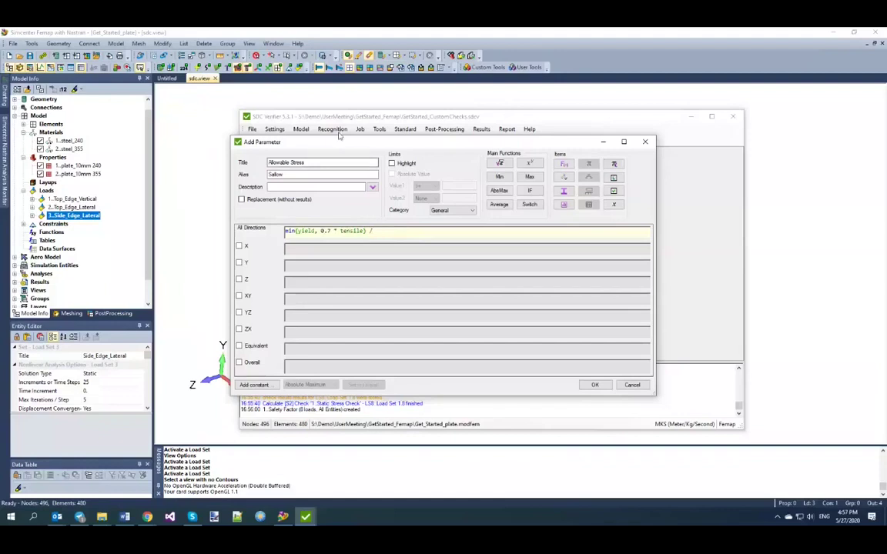
pyautogui.moveTo(336, 142); pyautogui.dragTo(584, 186)
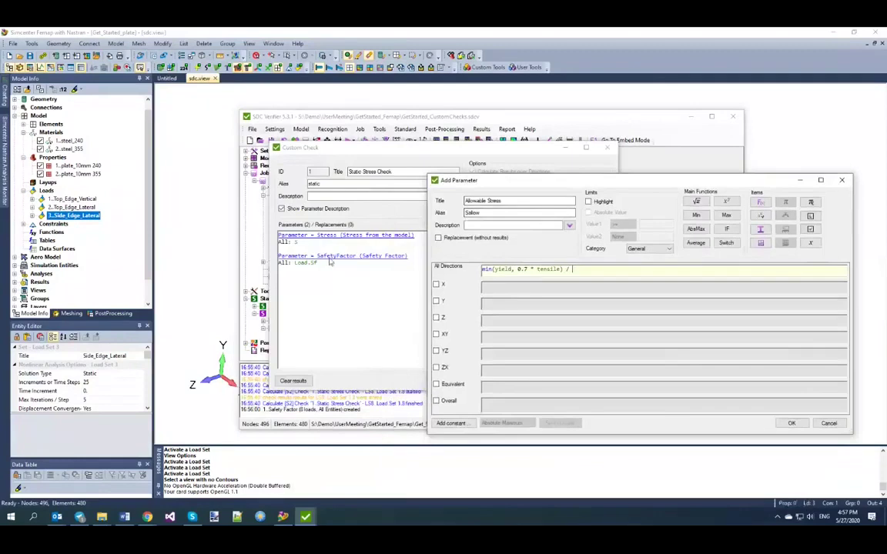
# Append the local SafetyFactor parameter to the formula, then select the whole formula for copying
pyautogui.click(814, 216)
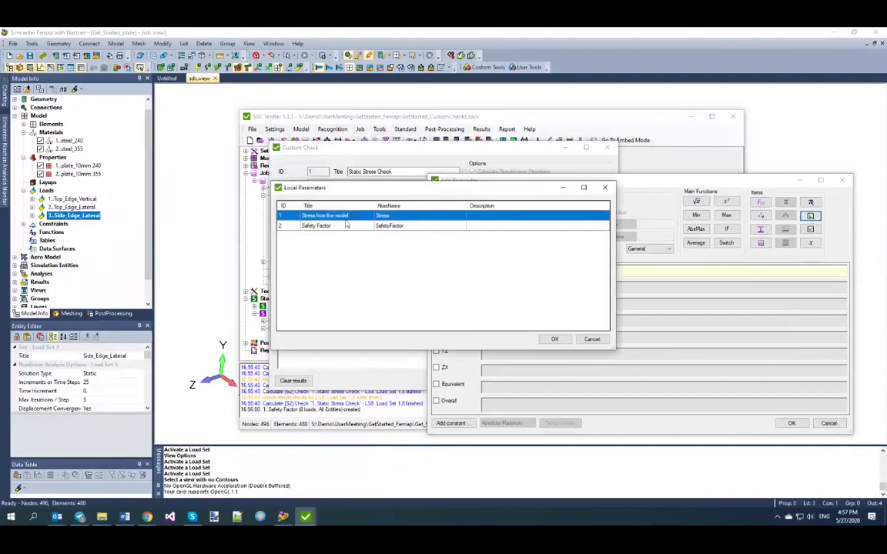
pyautogui.click(308, 225)
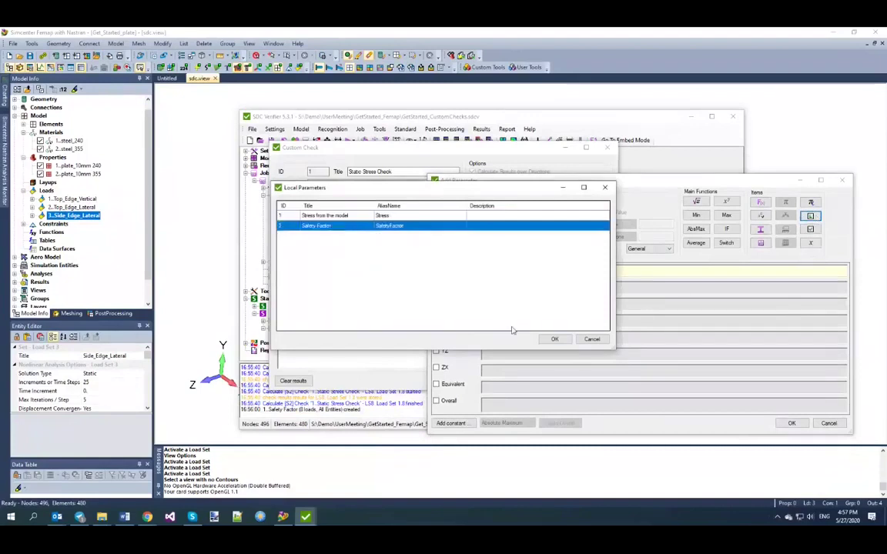
pyautogui.click(548, 341)
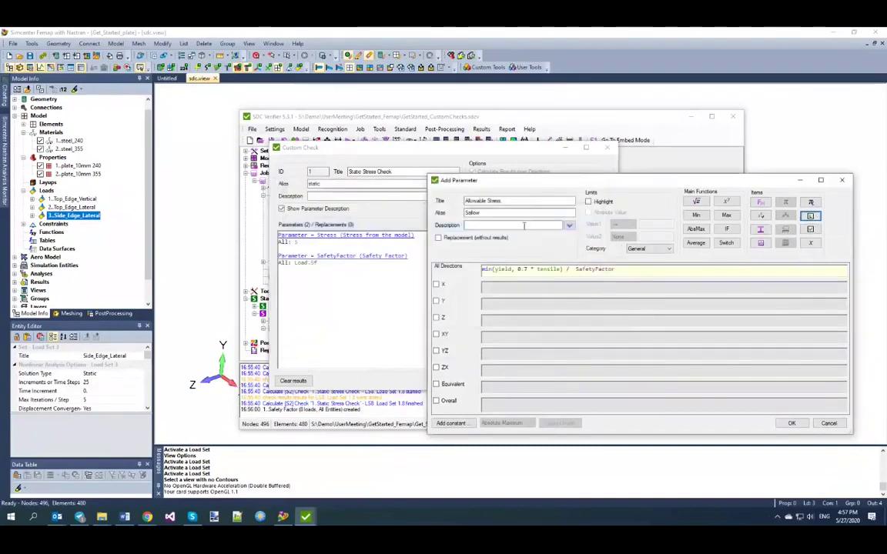
pyautogui.moveTo(539, 185); pyautogui.dragTo(520, 162)
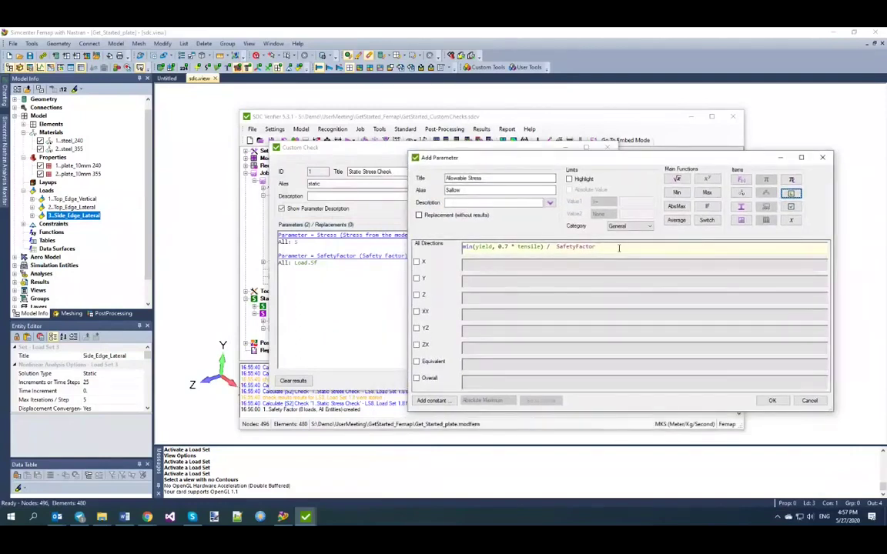
pyautogui.moveTo(603, 247); pyautogui.dragTo(462, 247)
pyautogui.hotkey('ctrl', 'c')
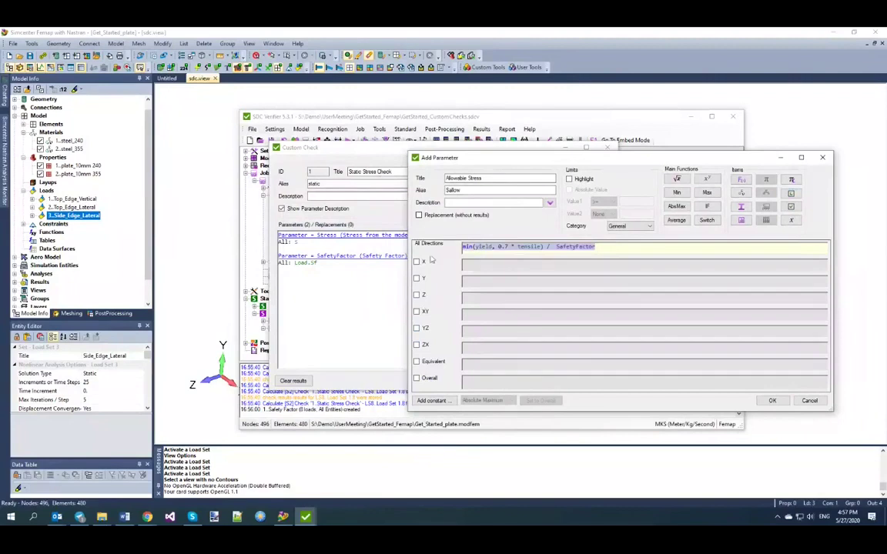
# Enable XY, YZ and ZX formulas, each the All Directions formula divided by sqrt(3)
pyautogui.click(417, 312)
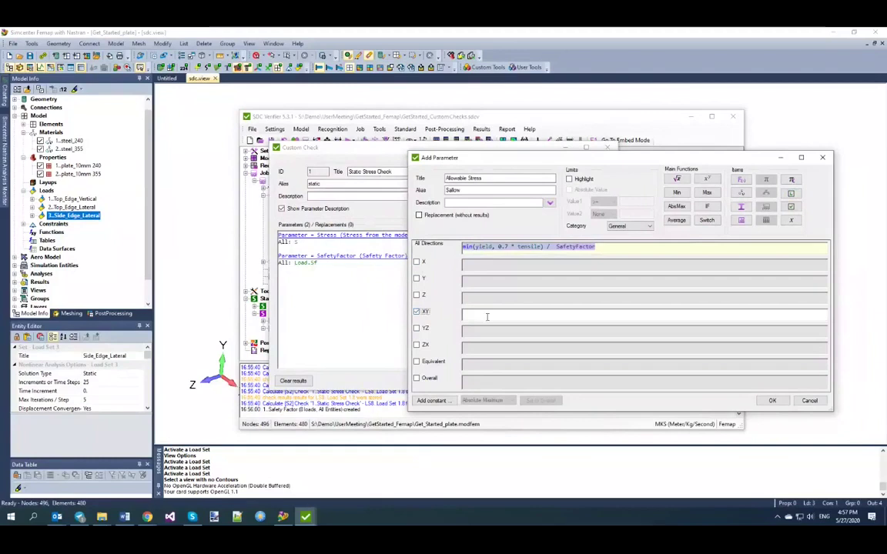
pyautogui.click(634, 314)
pyautogui.hotkey('ctrl', 'v')
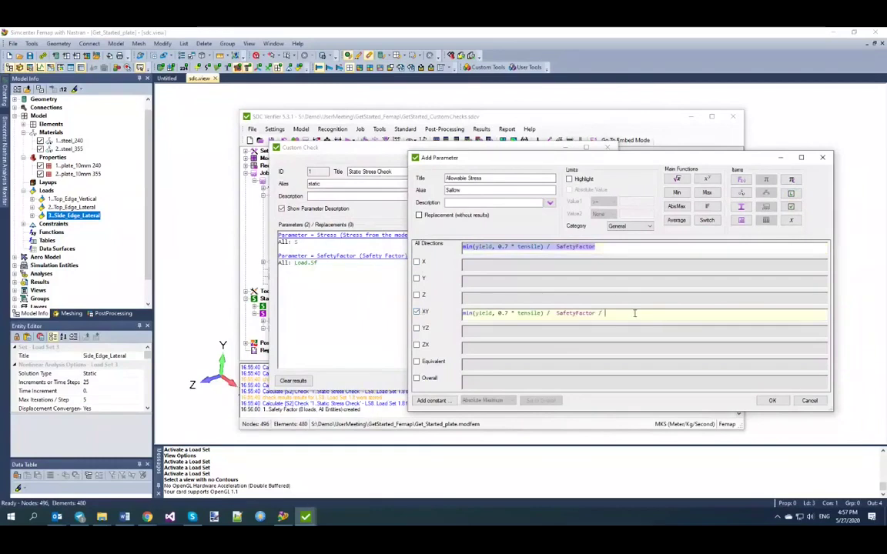
pyautogui.write('/ sqrt(3')
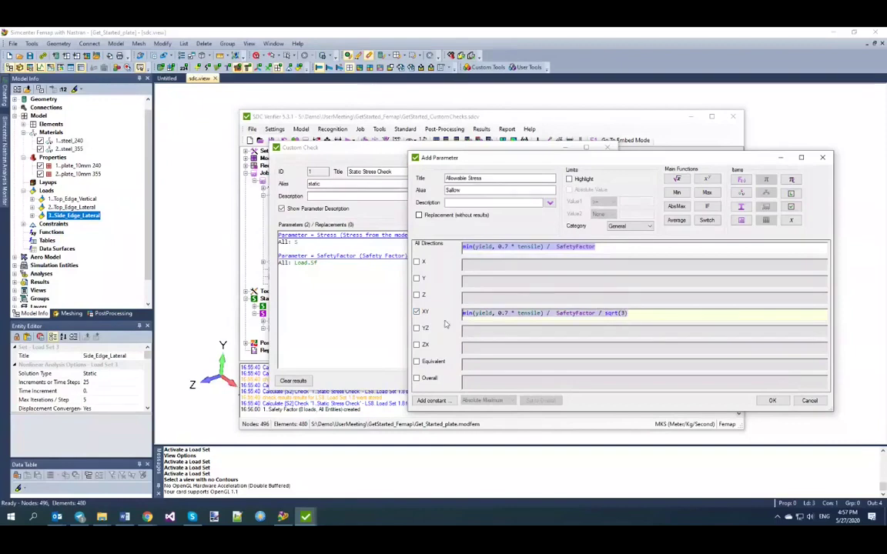
pyautogui.click(417, 328)
pyautogui.click(539, 329)
pyautogui.write('min(yield, 0.7 * tensile) /  SafetyFactor / sqrt(3)')
pyautogui.click(416, 344)
pyautogui.click(572, 350)
pyautogui.write('min(yield, 0.7 * tensile) / SafetyFactor / sqrt(3)')
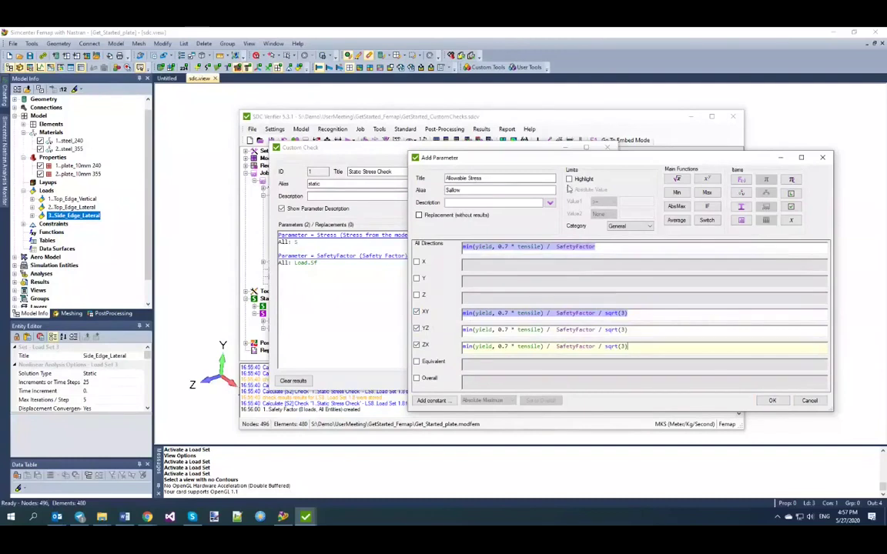
# Set the category to Stress, add a chapter 5.1 description, and save the Sallow parameter
pyautogui.click(638, 227)
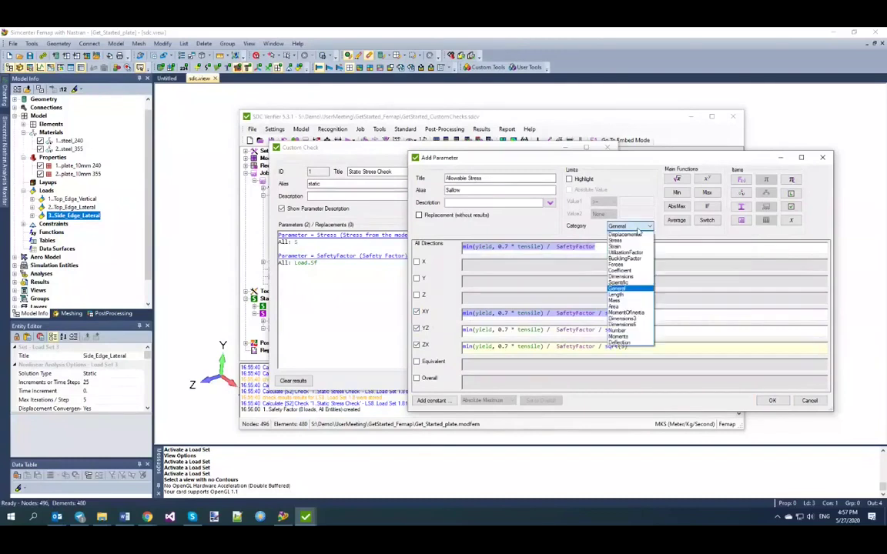
pyautogui.click(615, 241)
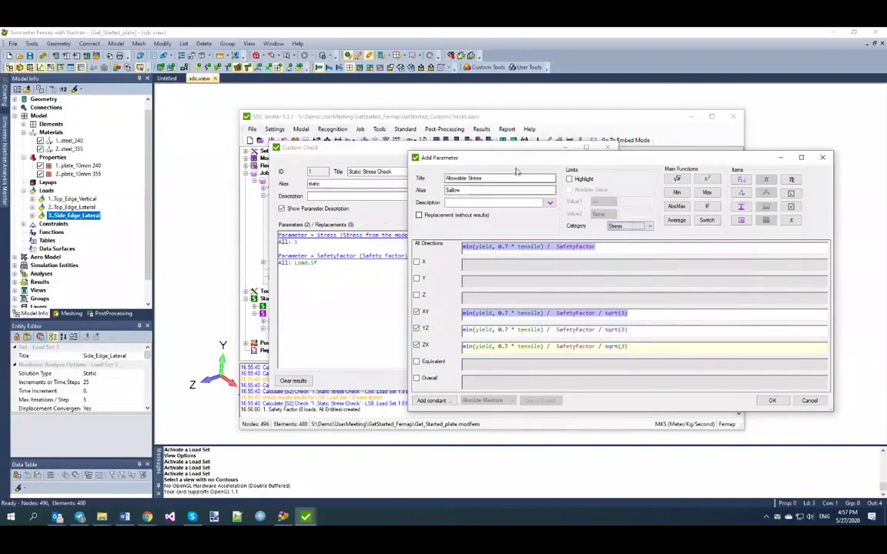
pyautogui.click(474, 202)
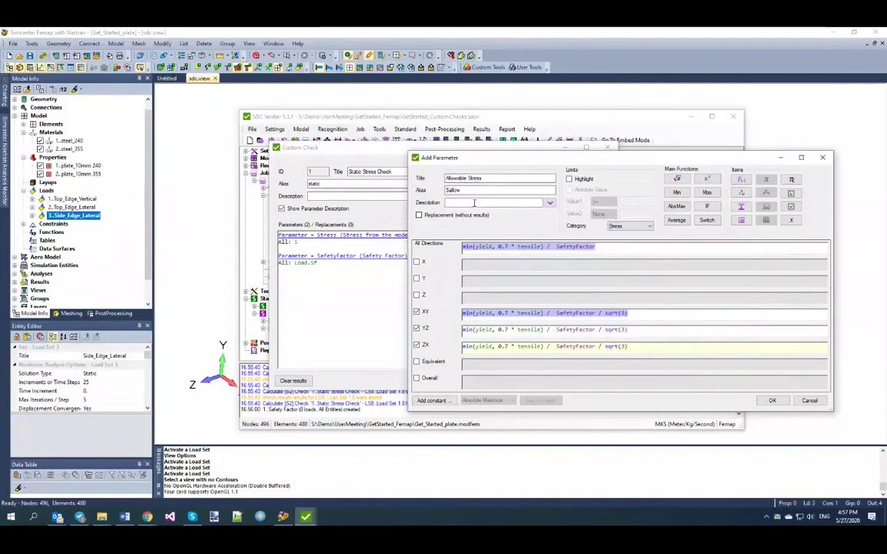
pyautogui.write('d')
pyautogui.write('hapter 5.1')
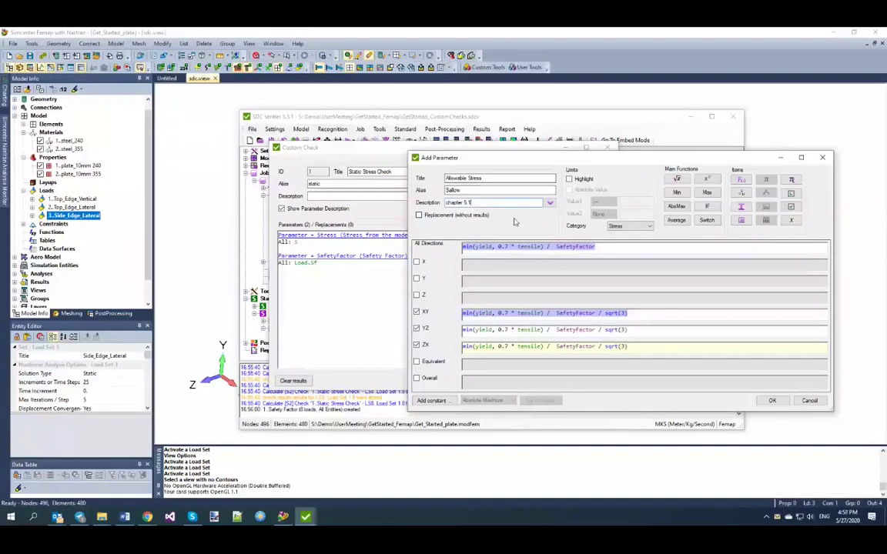
pyautogui.click(765, 402)
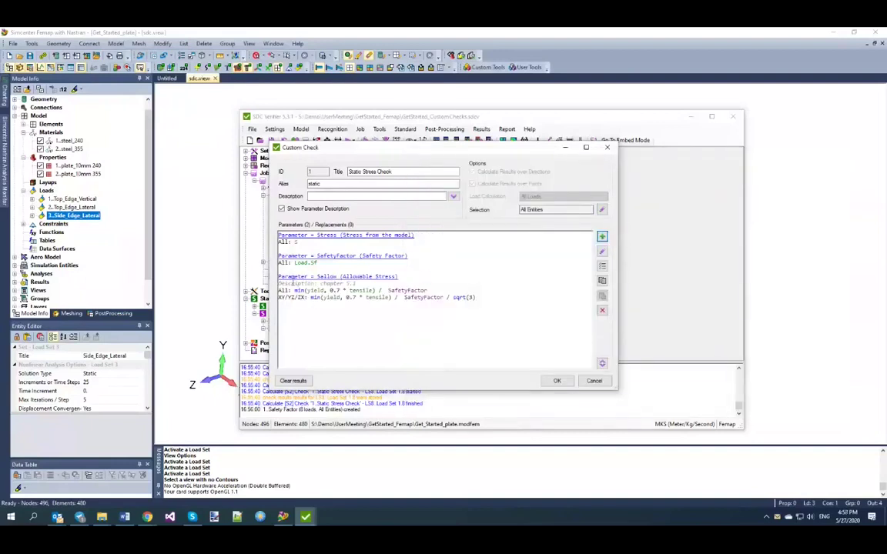
pyautogui.moveTo(292, 284); pyautogui.dragTo(321, 283)
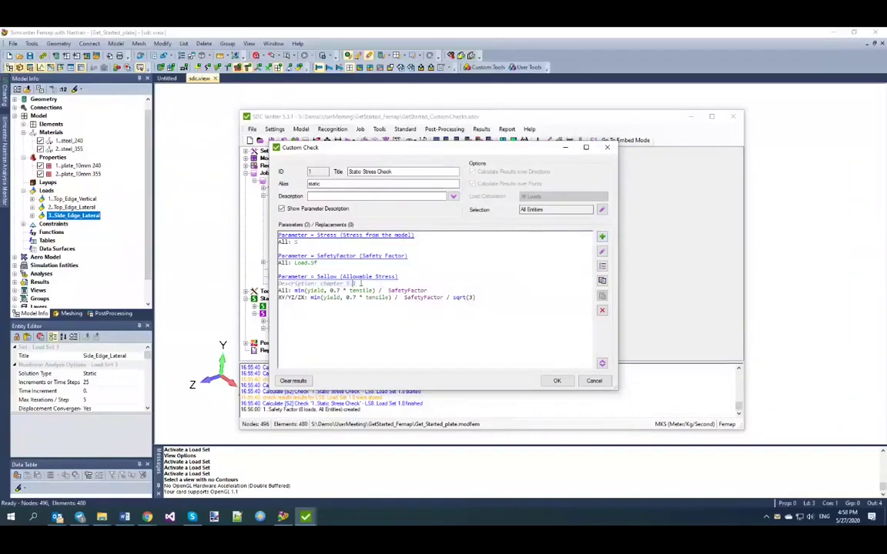
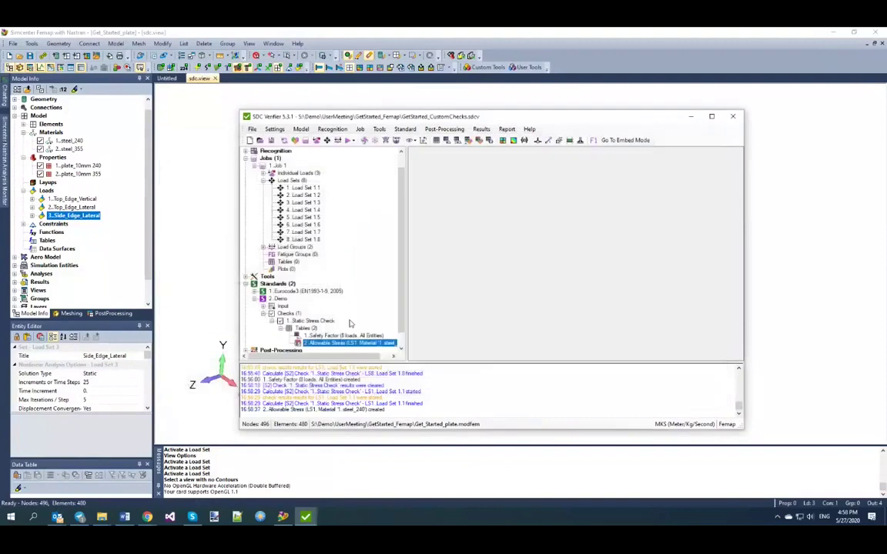
# Add a Components Extreme Table of Load Set 1.1 allowable stresses for steel_240 and steel_355
pyautogui.click(308, 320)
pyautogui.rightClick(308, 321)
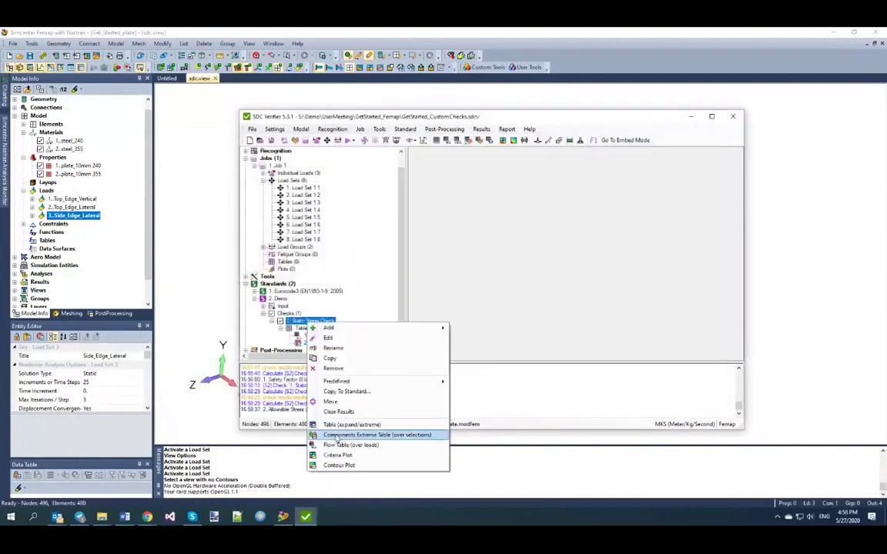
pyautogui.click(337, 436)
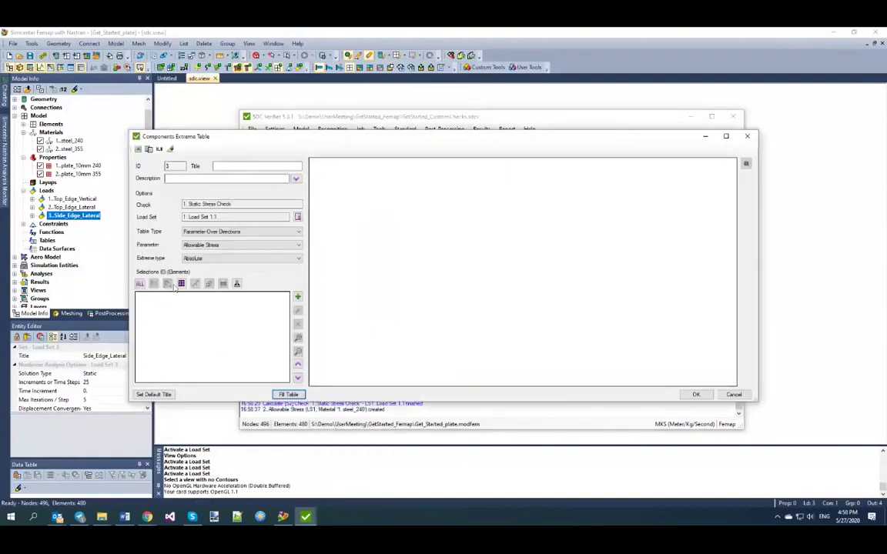
pyautogui.click(182, 284)
pyautogui.click(204, 285)
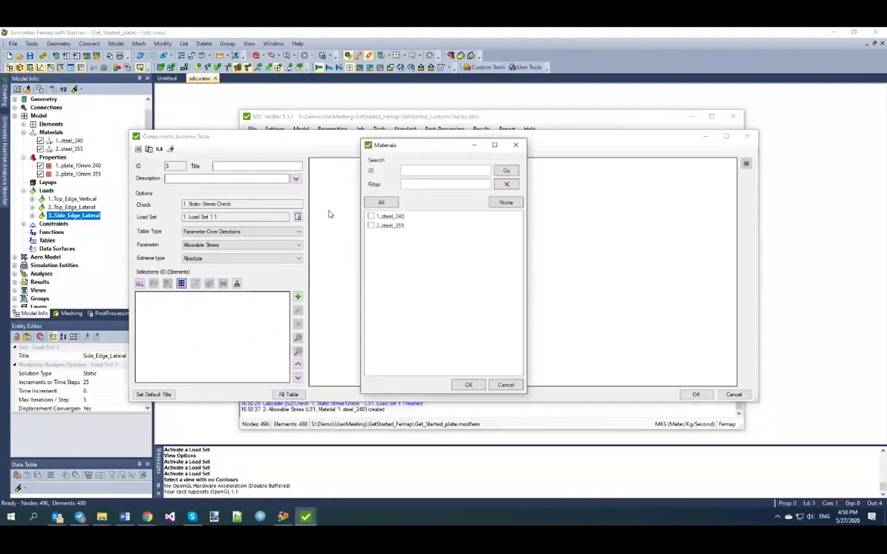
pyautogui.click(468, 385)
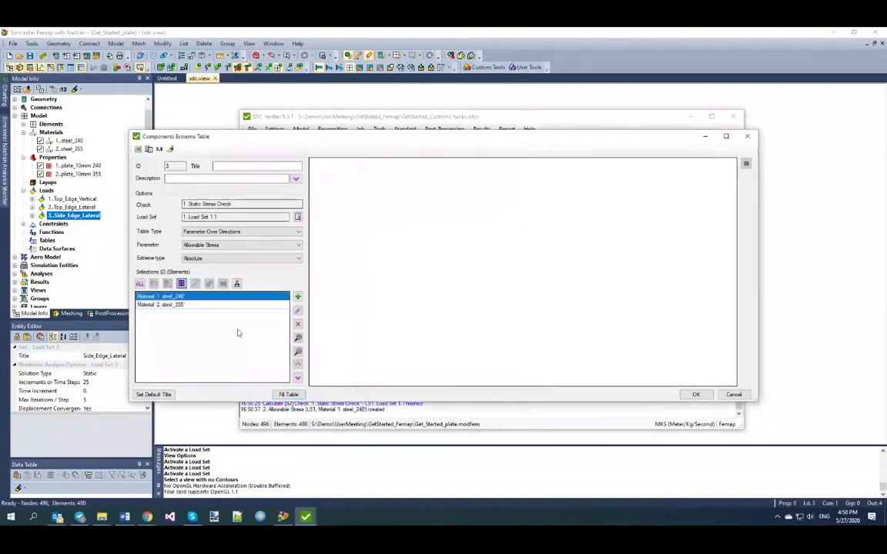
pyautogui.click(279, 396)
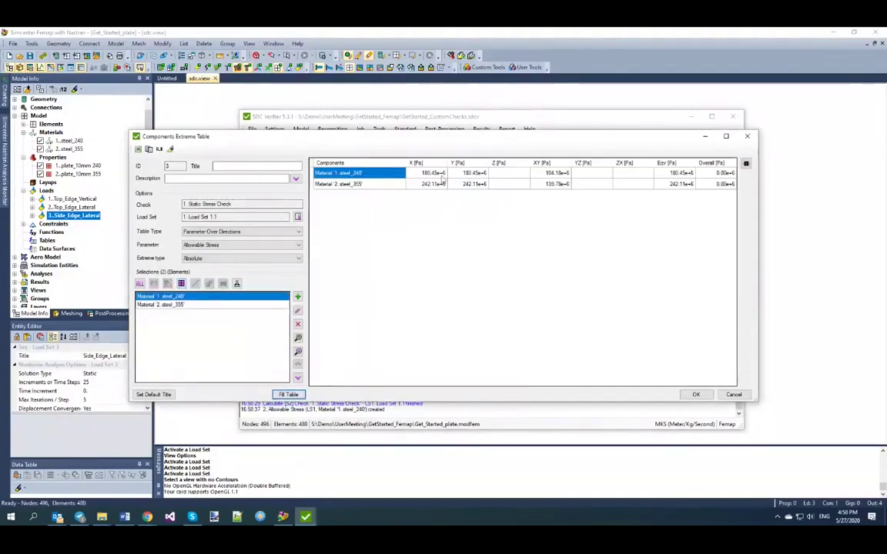
pyautogui.press('Right')
pyautogui.press('Right')
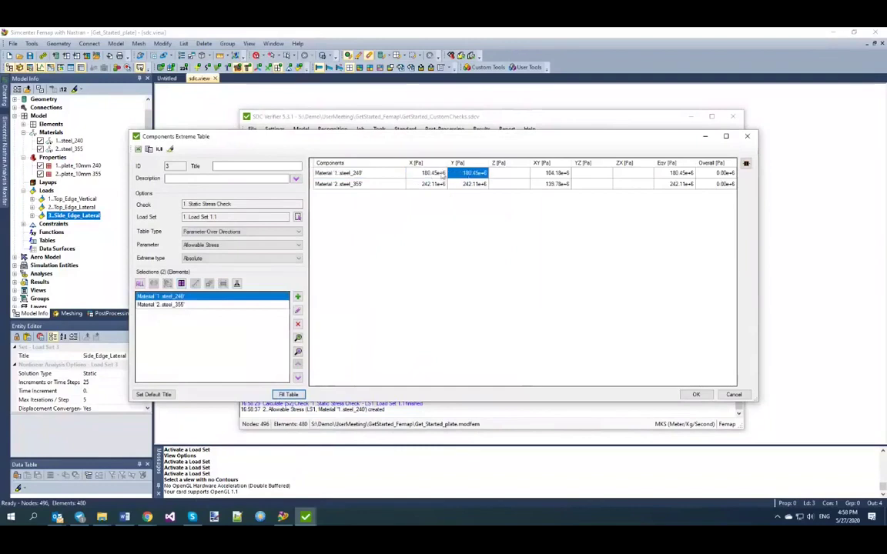
pyautogui.click(552, 173)
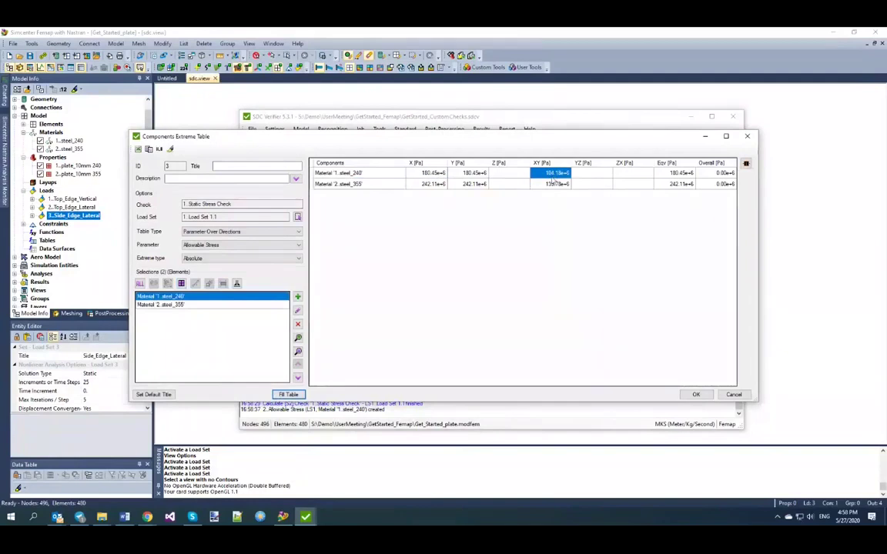
pyautogui.click(696, 395)
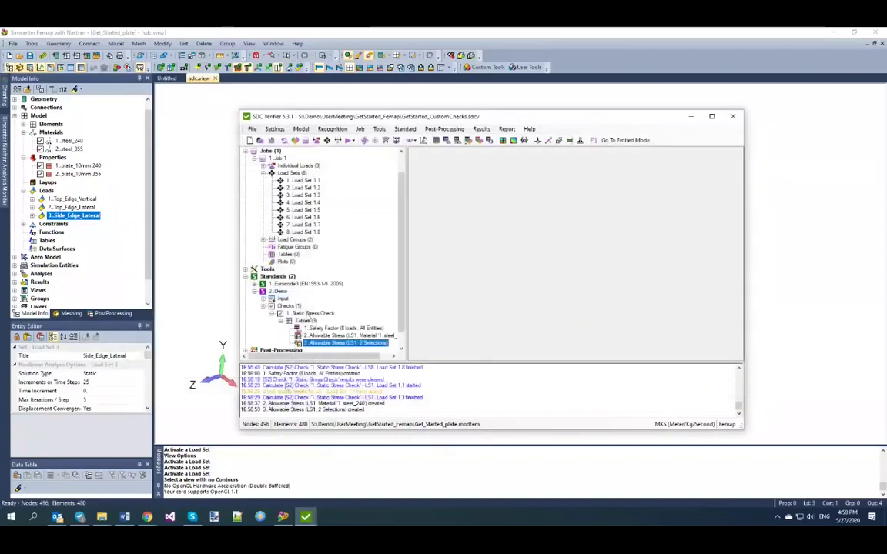
# Inspect the Sallow formula min(yield, 0.7 * tensile) / SafetyFactor and cancel without changes
pyautogui.rightClick(309, 314)
pyautogui.click(328, 330)
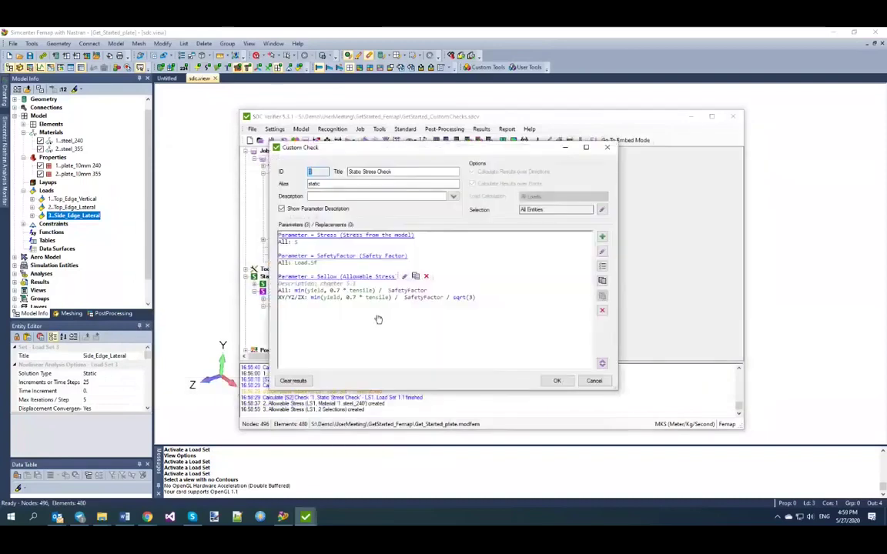
pyautogui.doubleClick(345, 276)
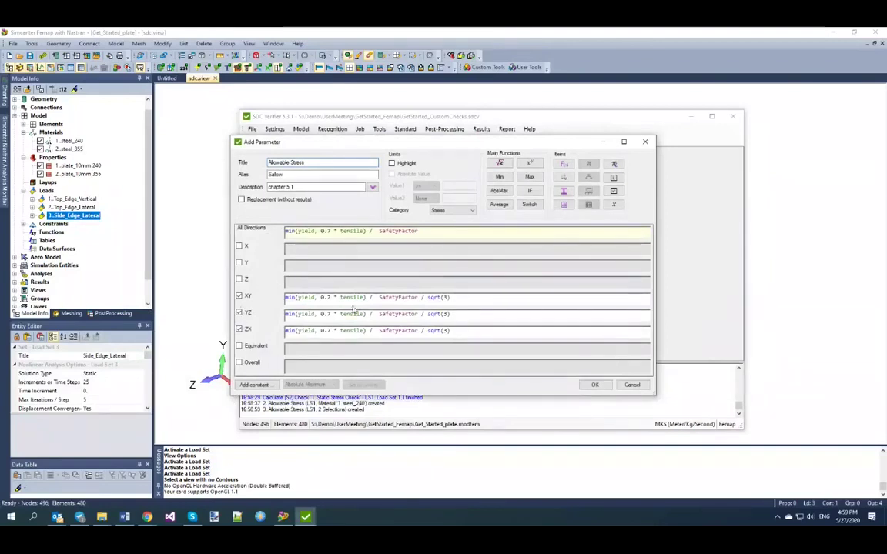
pyautogui.tripleClick(463, 297)
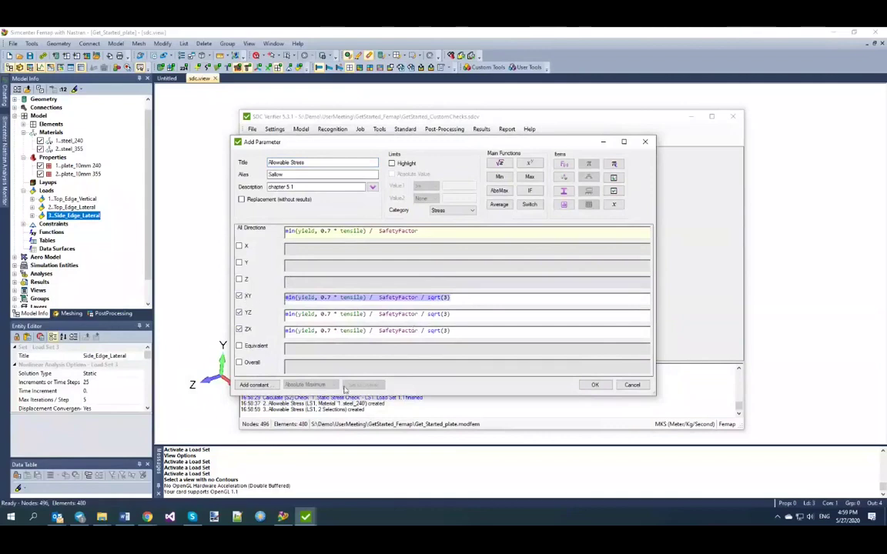
pyautogui.click(631, 385)
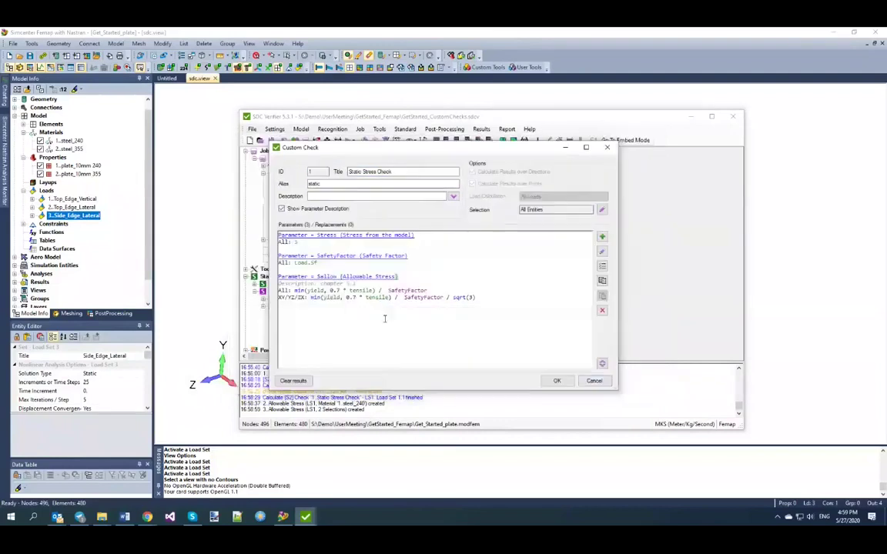
# Add a parameter titled 'Utilization Factor' with alias UF in the UtilizationFactor category
pyautogui.click(602, 239)
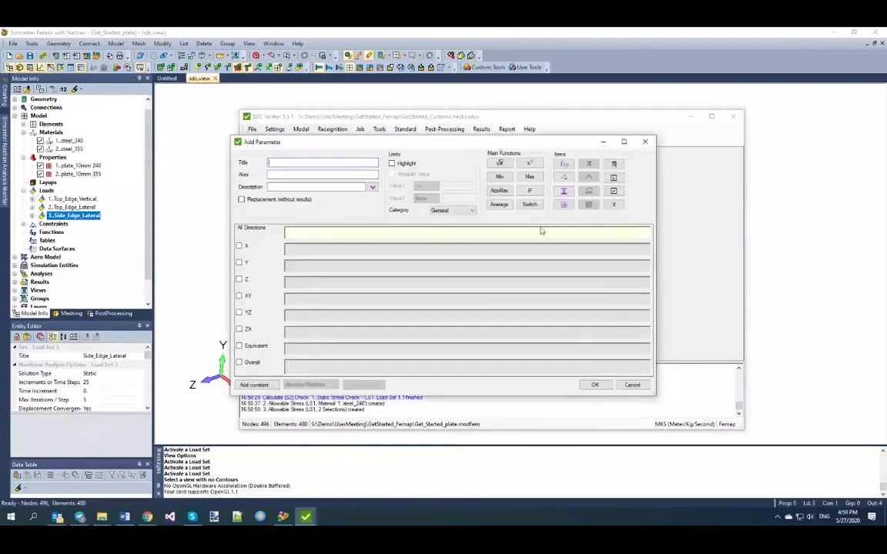
pyautogui.write('Utilization Factor')
pyautogui.press('Tab')
pyautogui.write('UF')
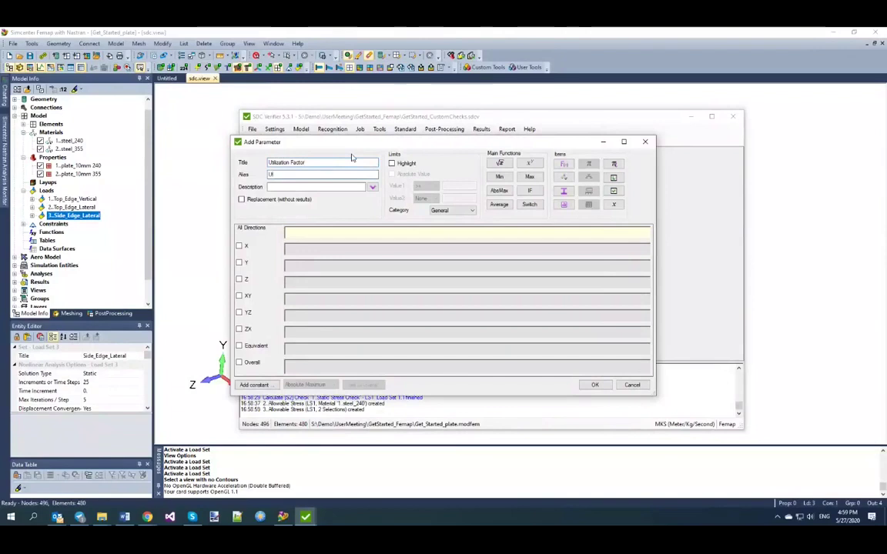
pyautogui.click(462, 211)
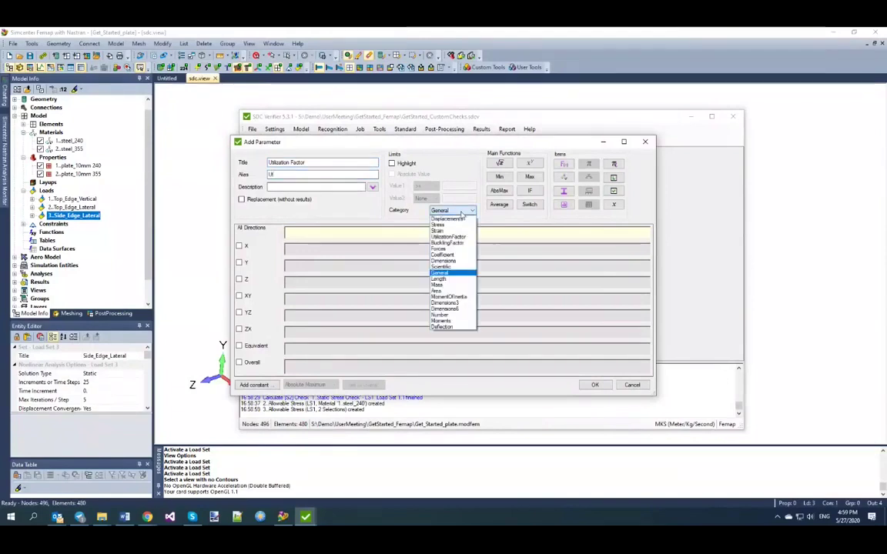
pyautogui.click(445, 237)
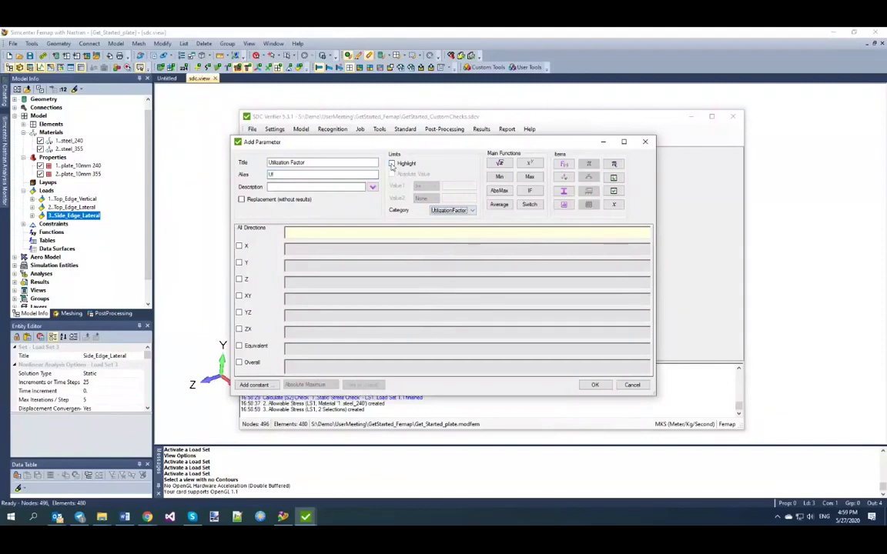
# Highlight values >= 1 and enter the formula Stress / Sallow
pyautogui.click(392, 164)
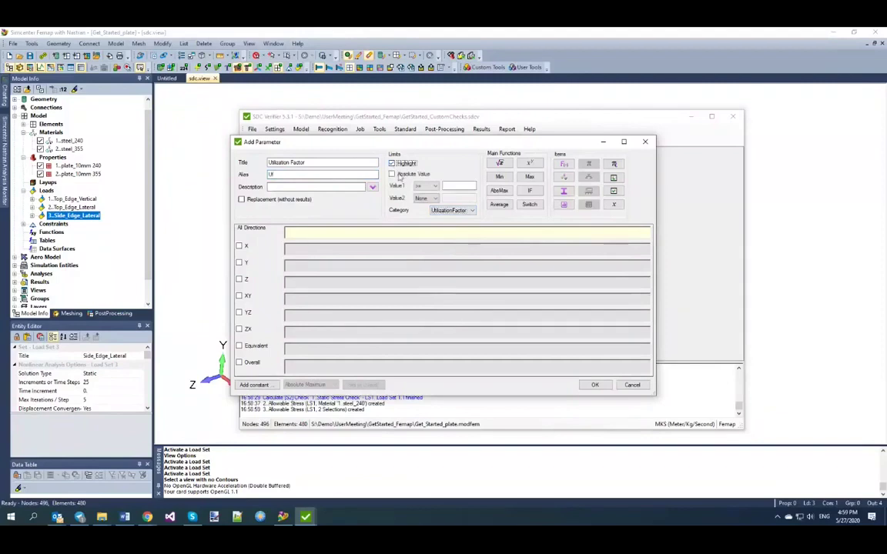
pyautogui.click(451, 186)
pyautogui.write('Stress')
pyautogui.press('BackSpace')
pyautogui.press('BackSpace')
pyautogui.press('BackSpace')
pyautogui.click(614, 177)
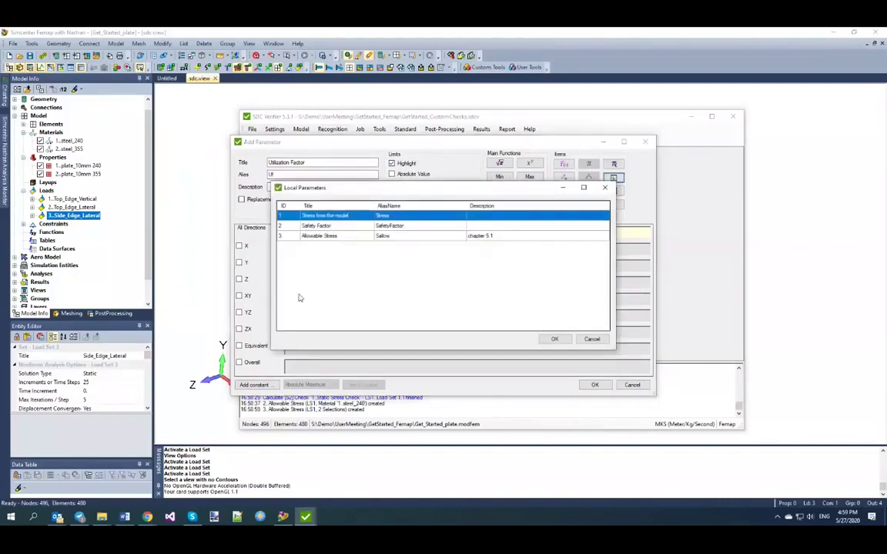
pyautogui.click(343, 235)
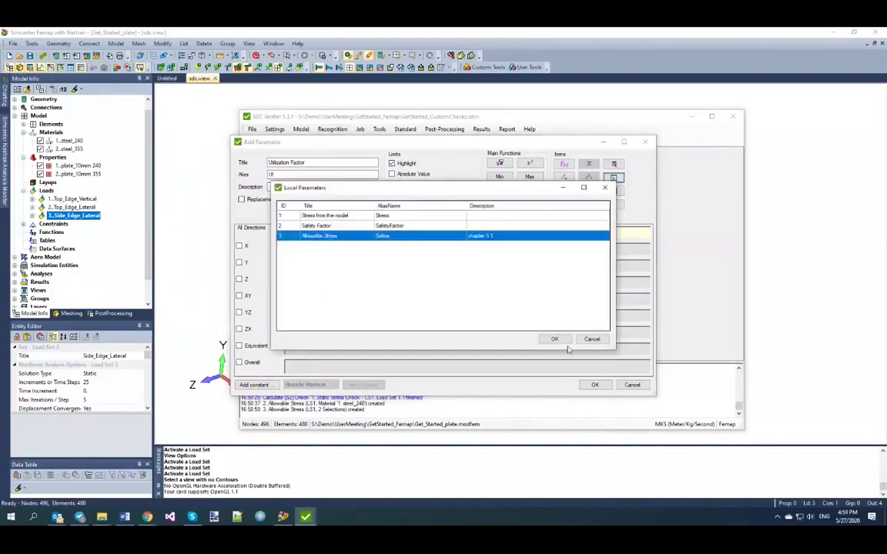
pyautogui.click(555, 338)
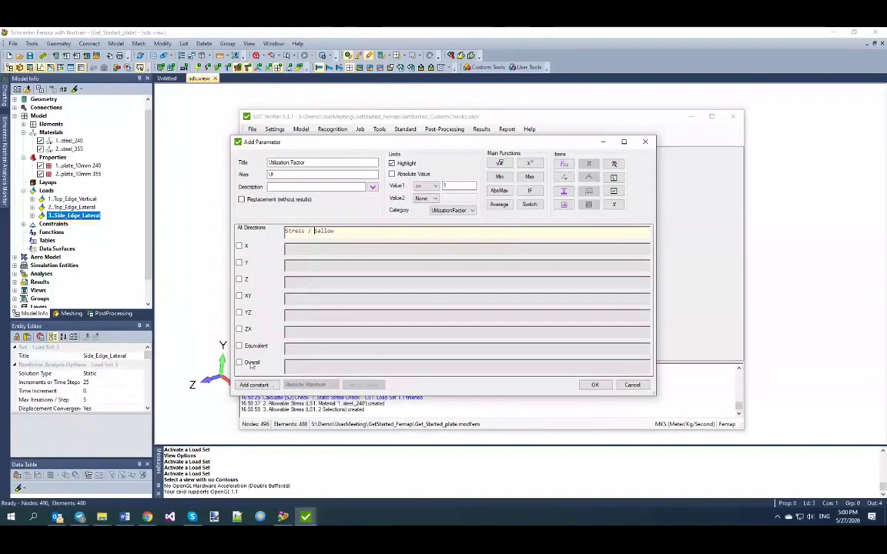
# Enable a separate Overall formula set to the absolute maximum (AbsMax) of all components
pyautogui.click(239, 362)
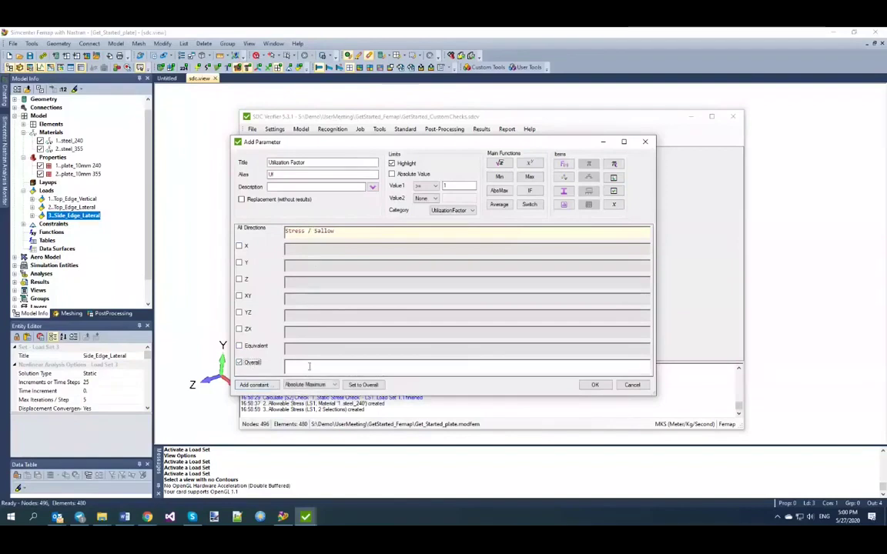
pyautogui.click(311, 366)
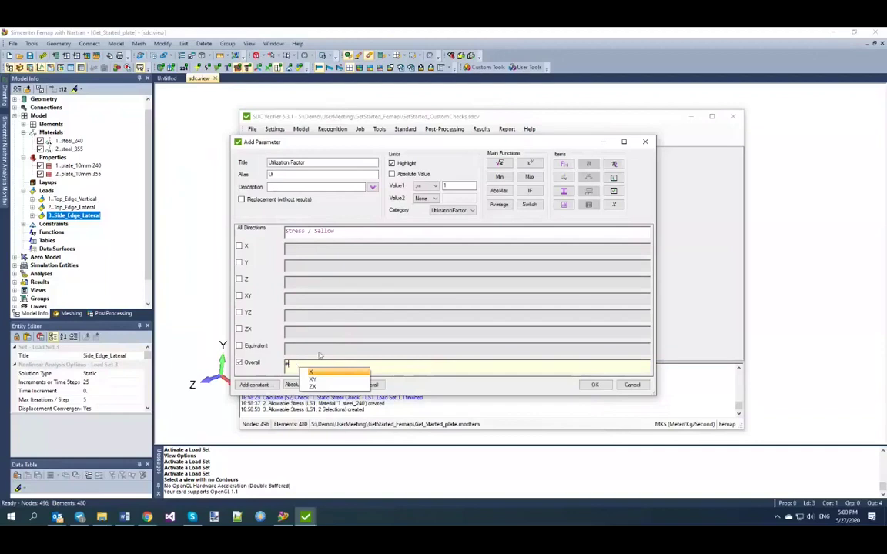
pyautogui.press('BackSpace')
pyautogui.press('BackSpace')
pyautogui.press('BackSpace')
pyautogui.press('BackSpace')
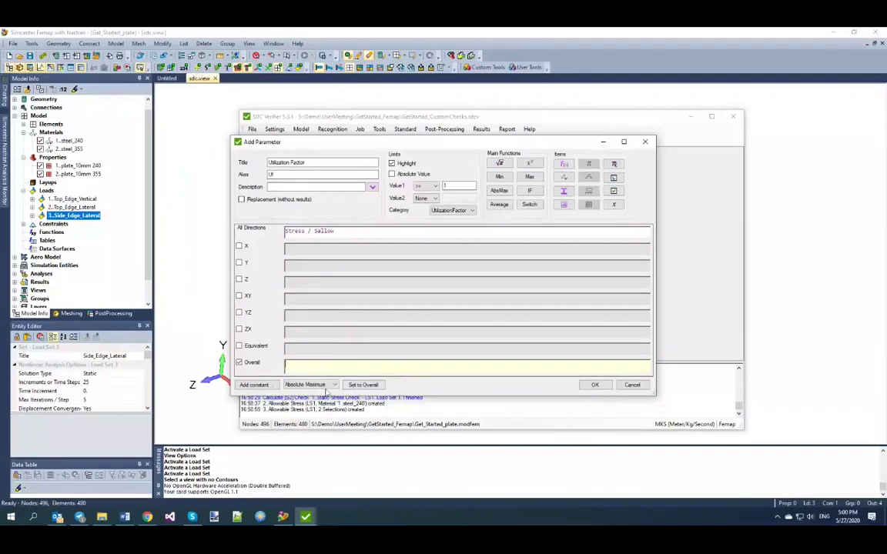
pyautogui.click(333, 385)
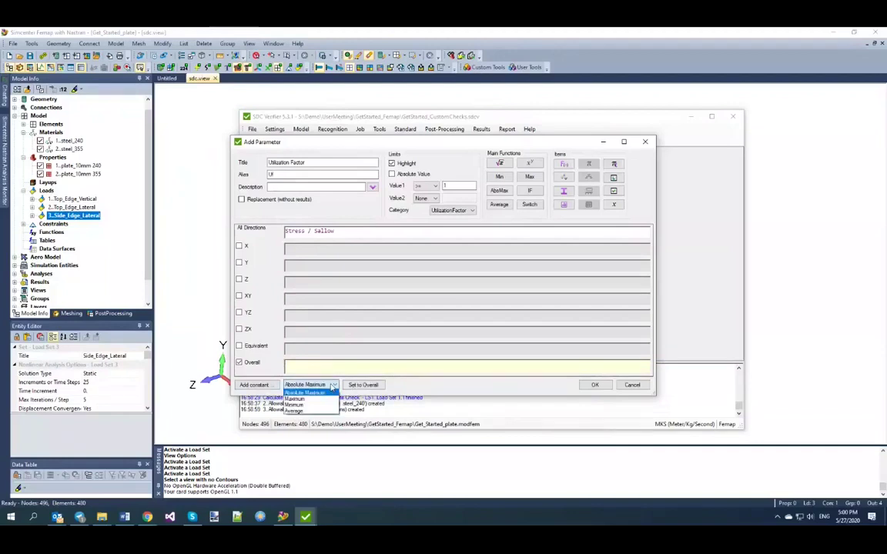
pyautogui.click(323, 392)
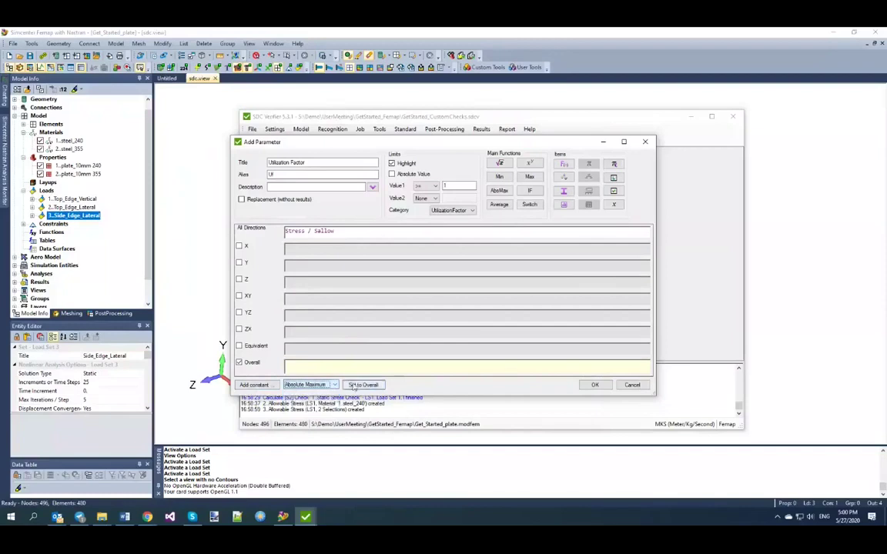
pyautogui.click(360, 385)
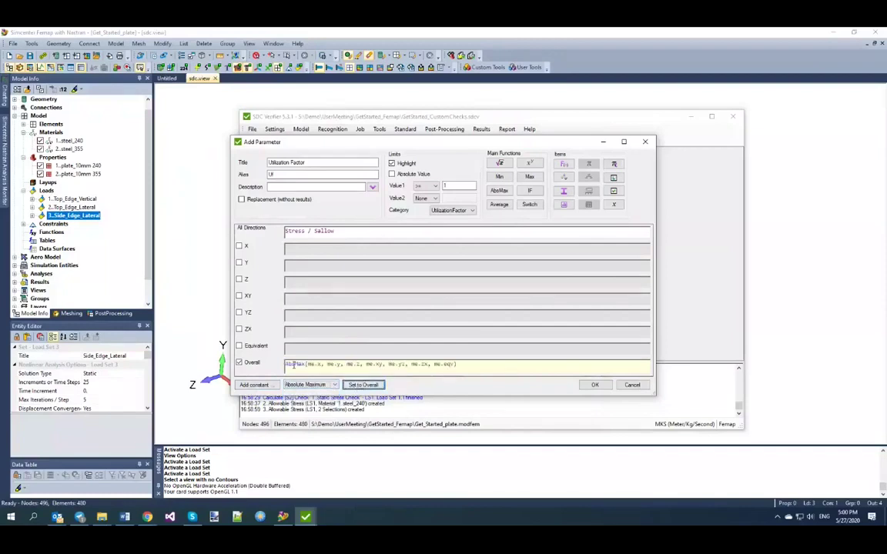
pyautogui.moveTo(285, 364); pyautogui.dragTo(458, 364)
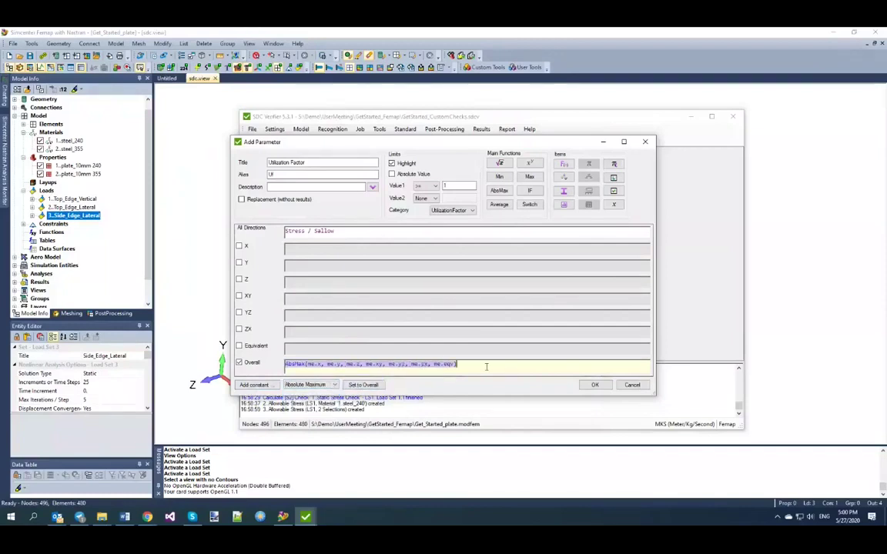
pyautogui.click(309, 364)
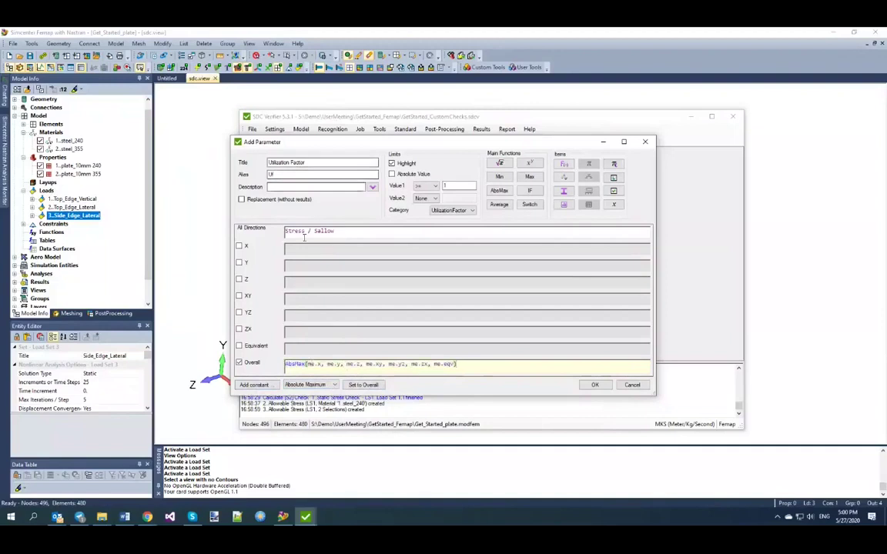
pyautogui.click(345, 364)
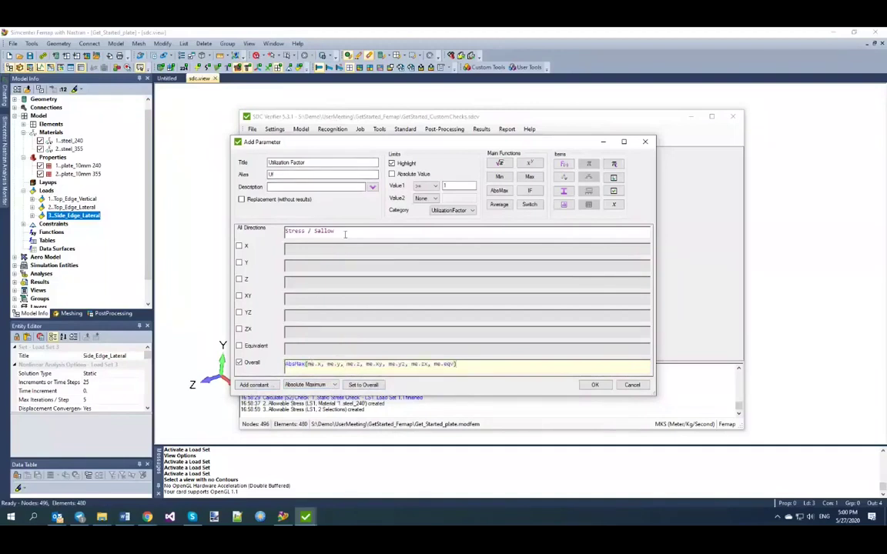
# Change the formula to Abs(Stress) / Sallow and confirm the UF parameter
pyautogui.moveTo(345, 232); pyautogui.dragTo(285, 231)
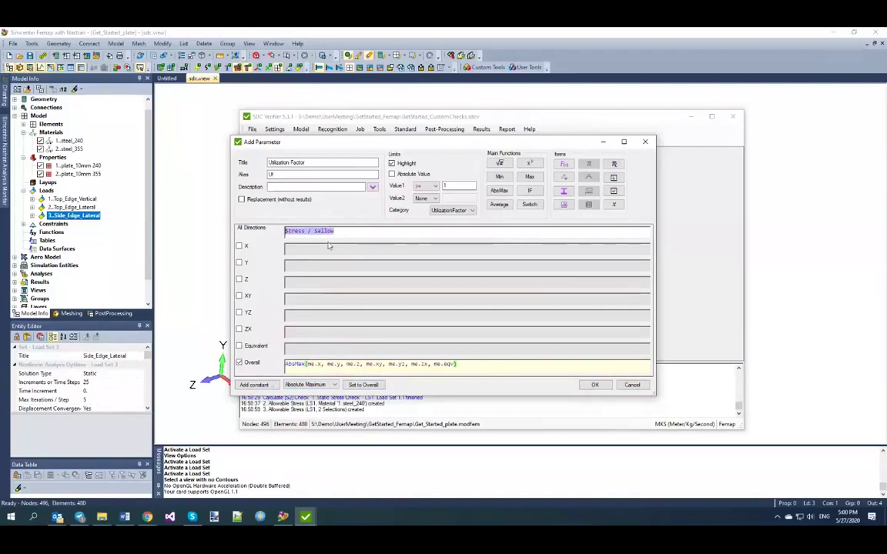
pyautogui.press('End')
pyautogui.write('Abs')
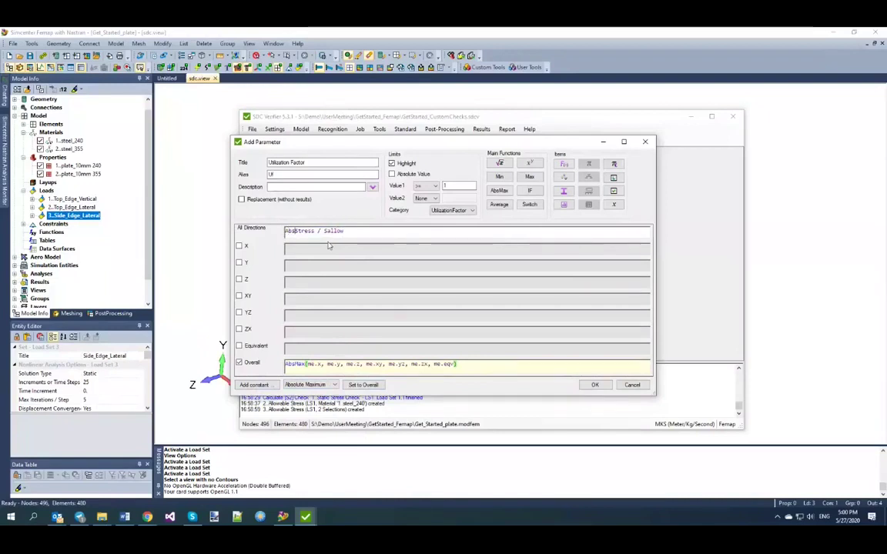
pyautogui.write('(')
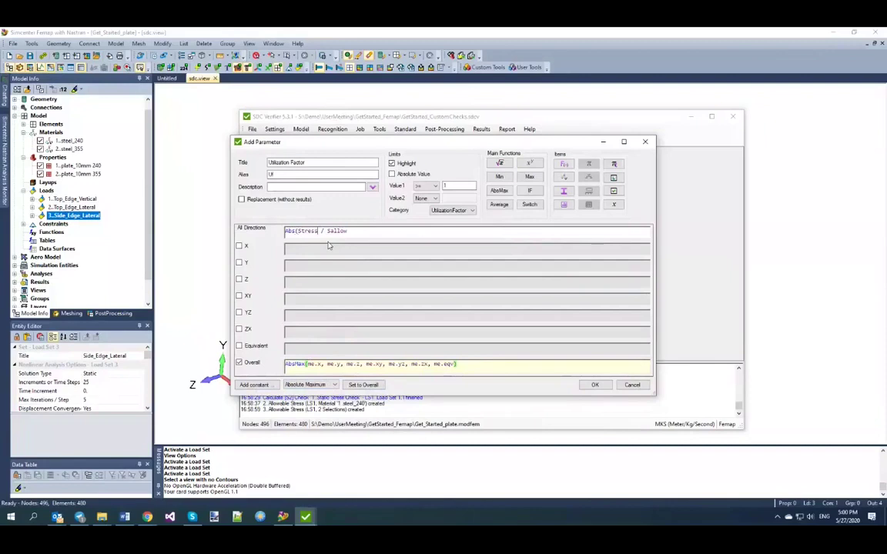
pyautogui.write(')')
pyautogui.press('End')
pyautogui.click(587, 386)
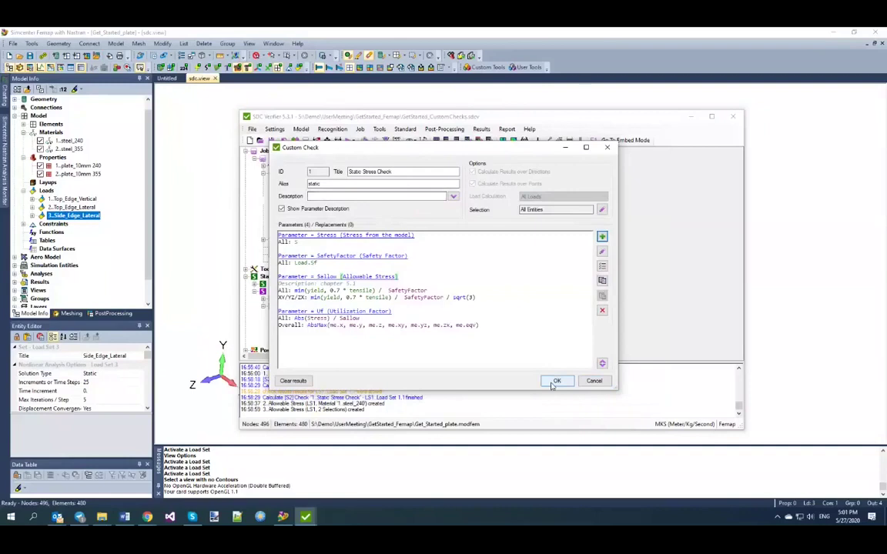
# Save the Static Stress Check with its new UF parameter and review the Allowable Stress table
pyautogui.click(555, 382)
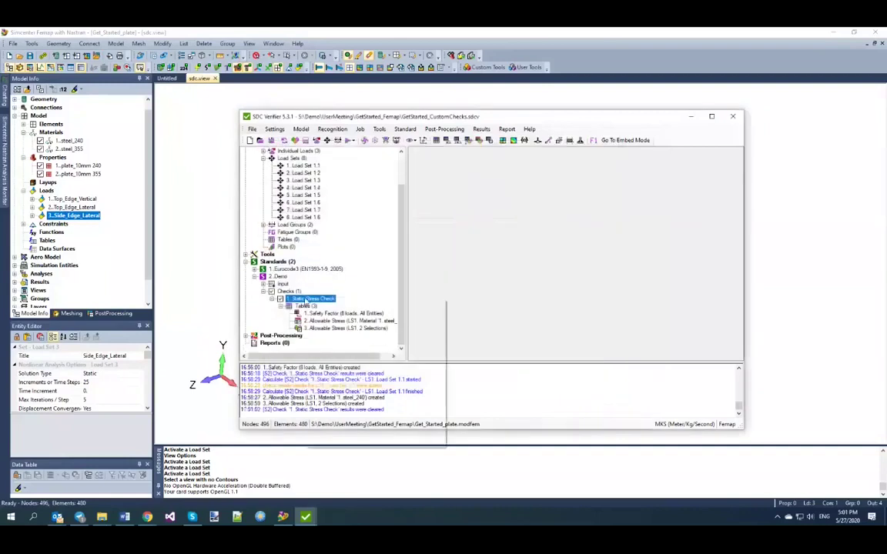
pyautogui.rightClick(306, 300)
pyautogui.press('Escape')
pyautogui.click(331, 321)
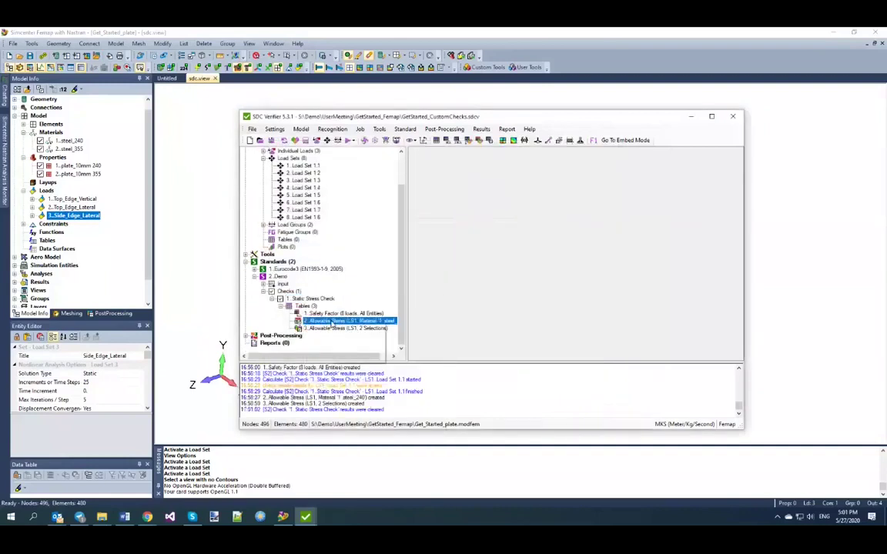
pyautogui.rightClick(331, 321)
pyautogui.click(343, 325)
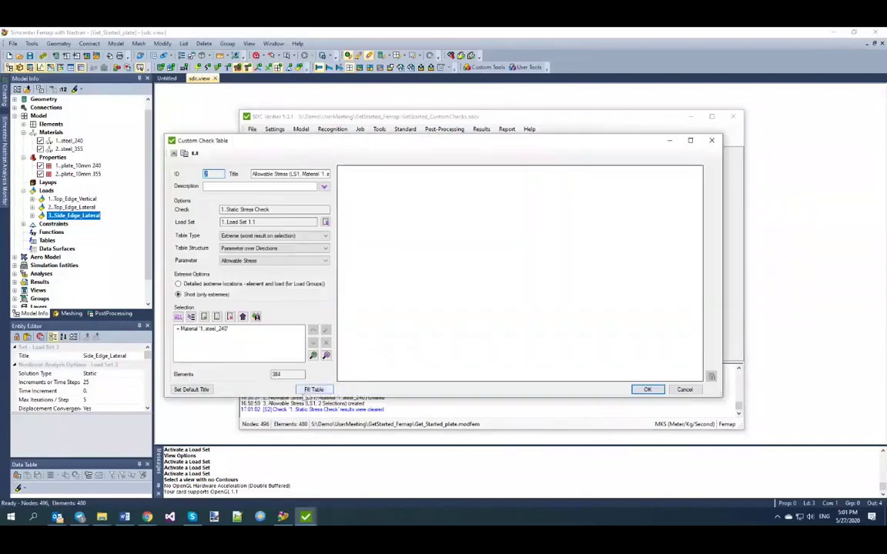
pyautogui.press('Escape')
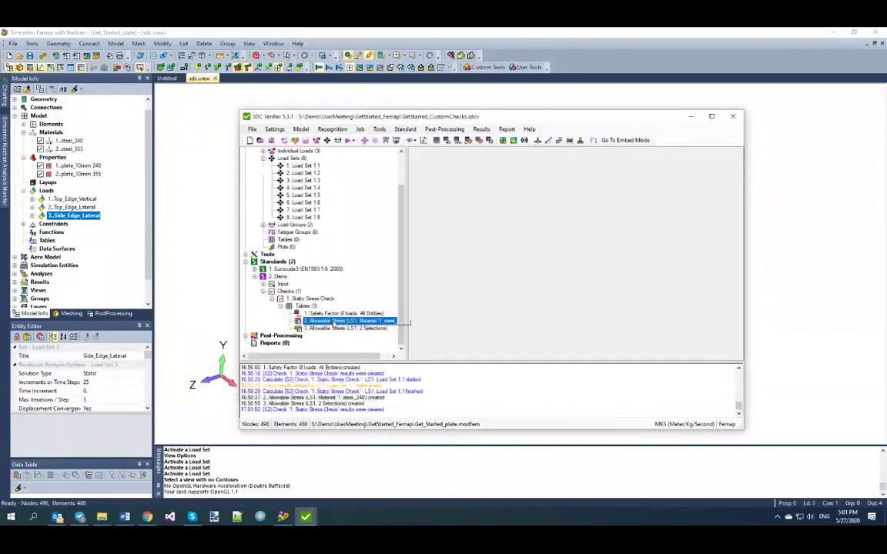
# Preview the Safety Factor table as Direction over Parameters for direction X
pyautogui.rightClick(342, 314)
pyautogui.press('Escape')
pyautogui.press('Return')
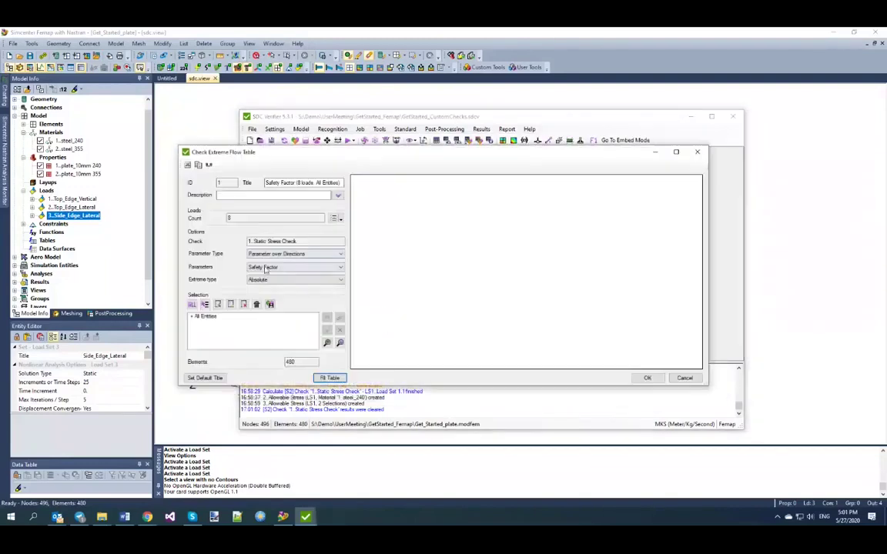
pyautogui.click(269, 254)
pyautogui.click(274, 267)
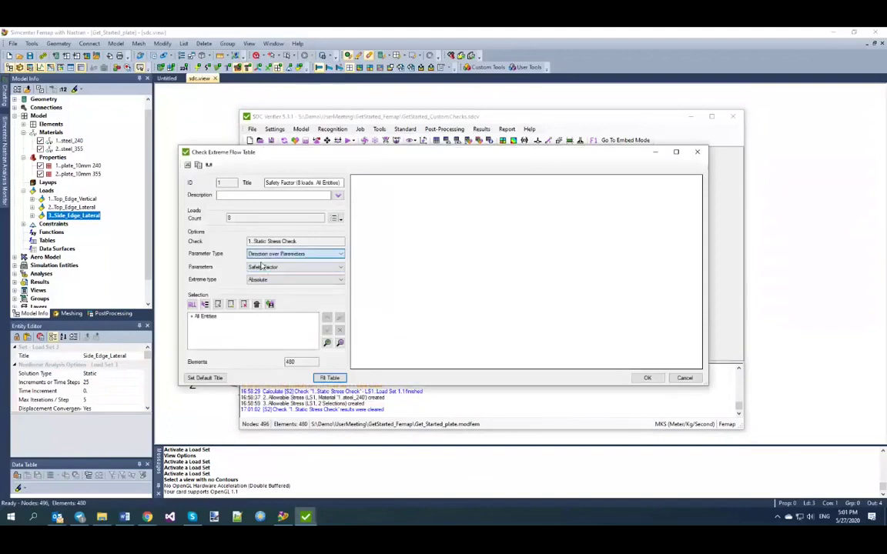
pyautogui.click(285, 267)
pyautogui.click(258, 276)
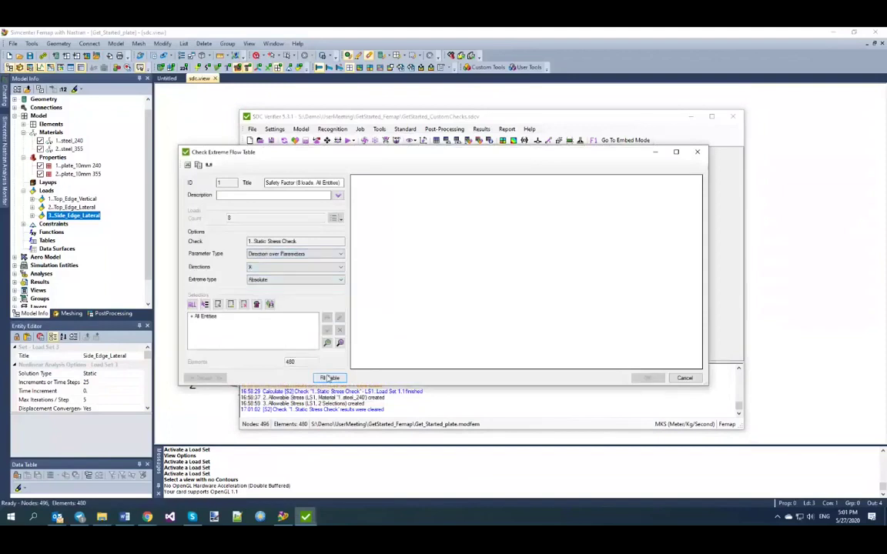
pyautogui.click(330, 379)
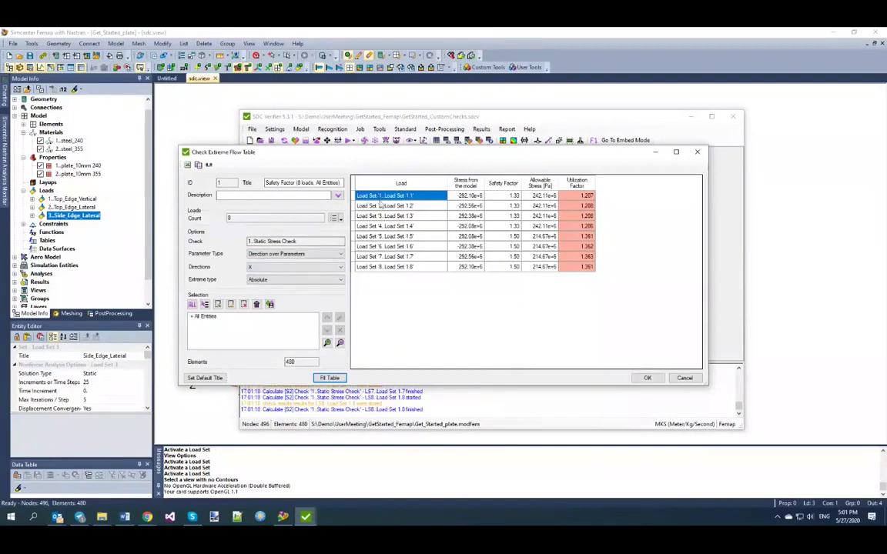
pyautogui.click(204, 317)
pyautogui.click(460, 197)
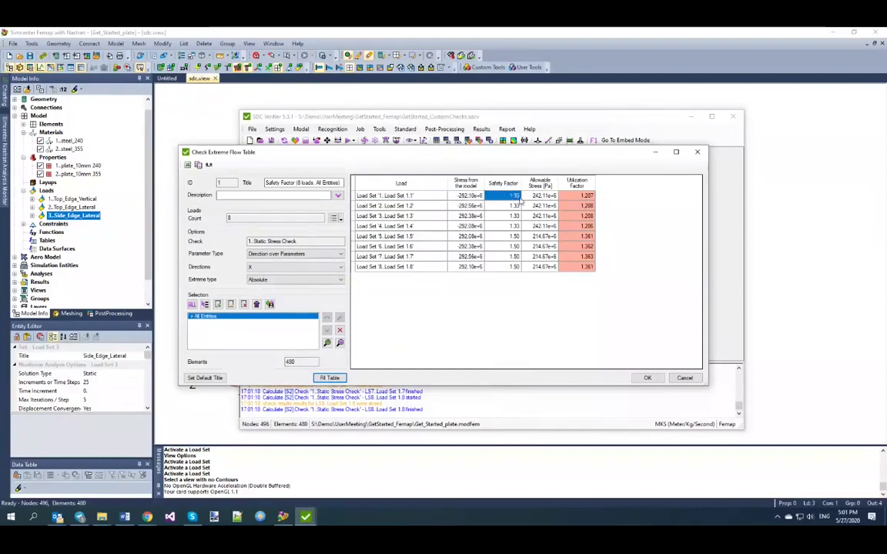
pyautogui.click(545, 197)
pyautogui.click(583, 198)
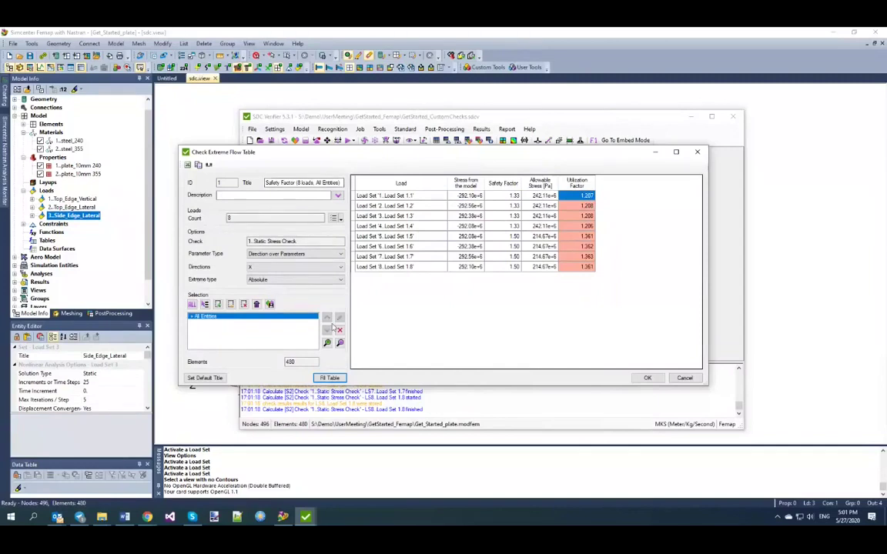
# Rebuild the Safety Factor table as Utilization Factor over all directions, Overall peaking at 1.787, and save
pyautogui.click(274, 256)
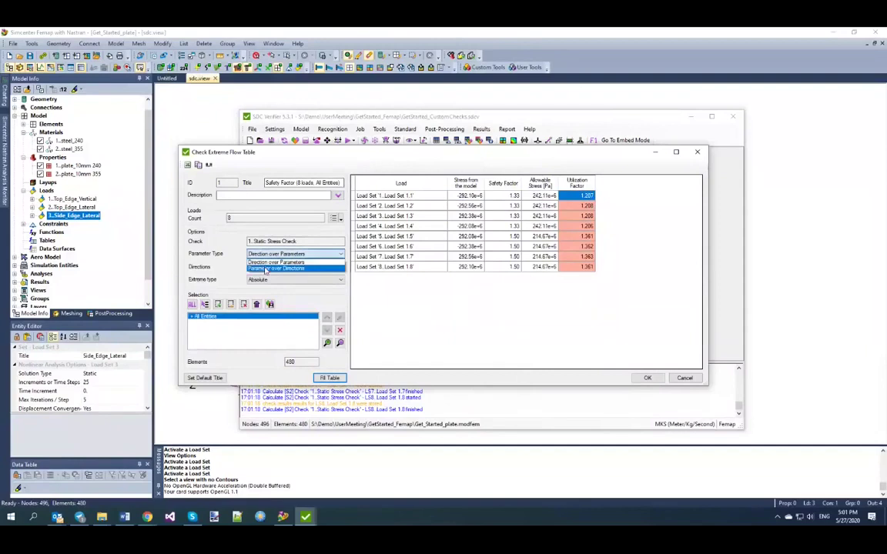
pyautogui.click(278, 267)
pyautogui.click(330, 378)
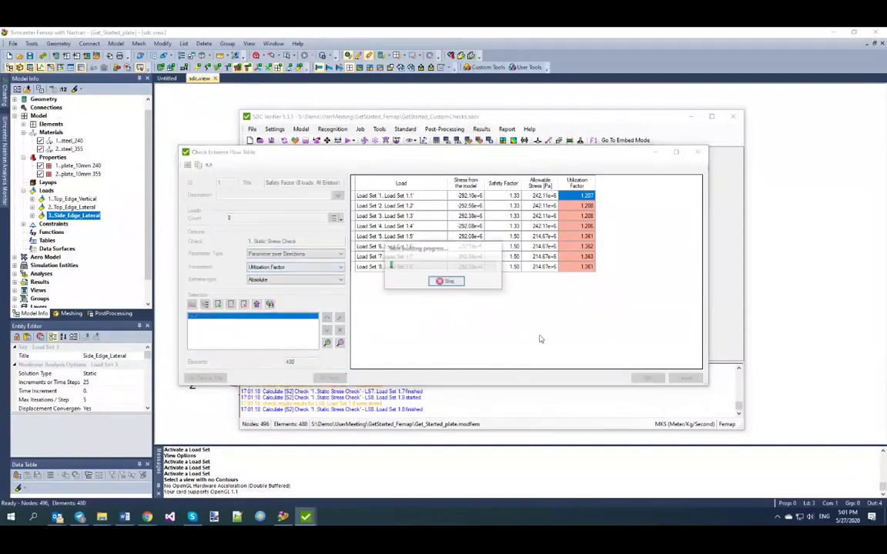
pyautogui.moveTo(707, 384); pyautogui.dragTo(793, 384)
pyautogui.click(460, 188)
pyautogui.press('Right')
pyautogui.press('Right')
pyautogui.press('Right')
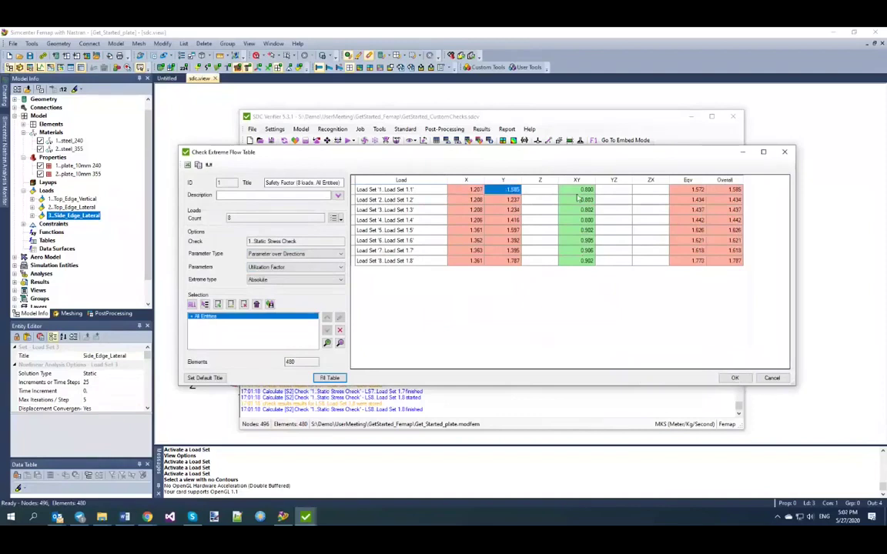
pyautogui.click(507, 189)
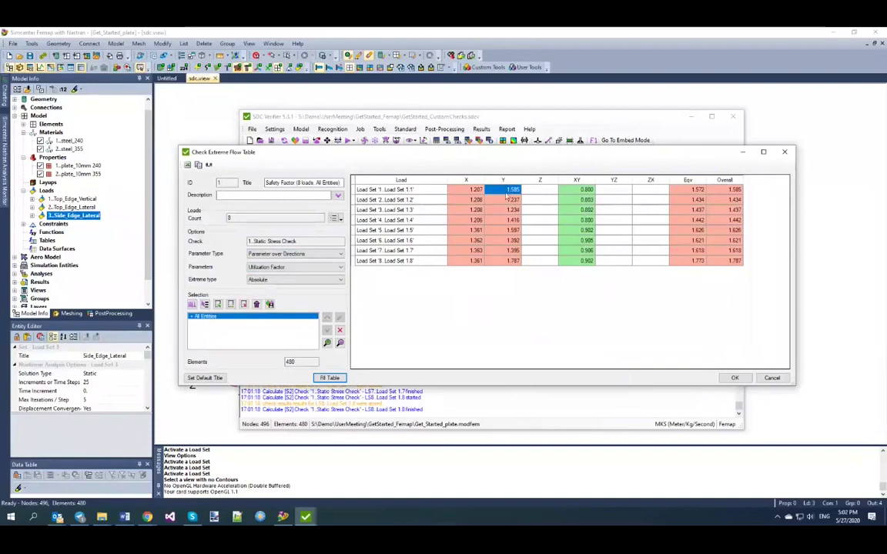
pyautogui.click(718, 191)
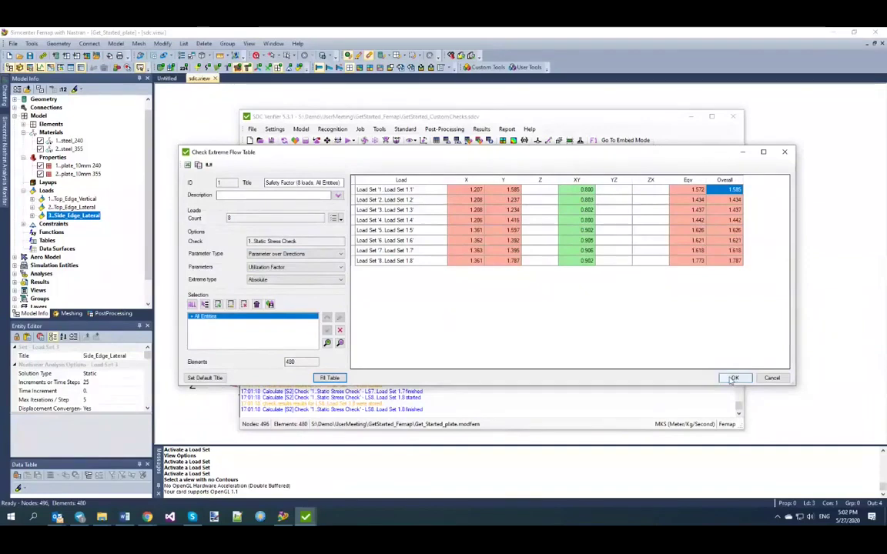
pyautogui.click(734, 378)
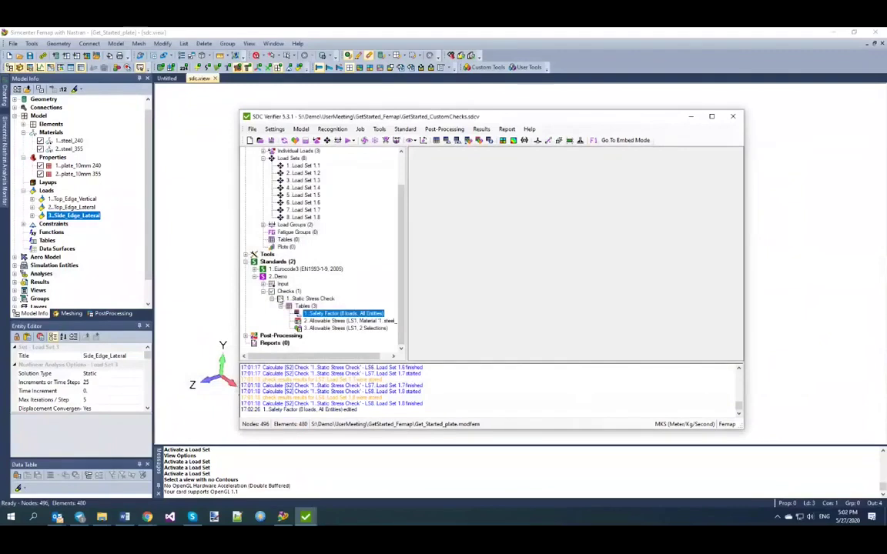
pyautogui.rightClick(308, 300)
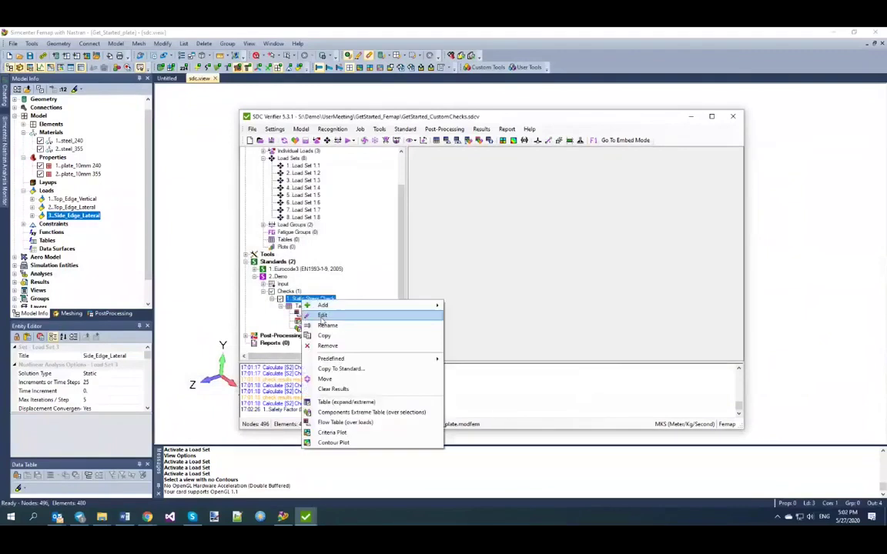
pyautogui.click(322, 315)
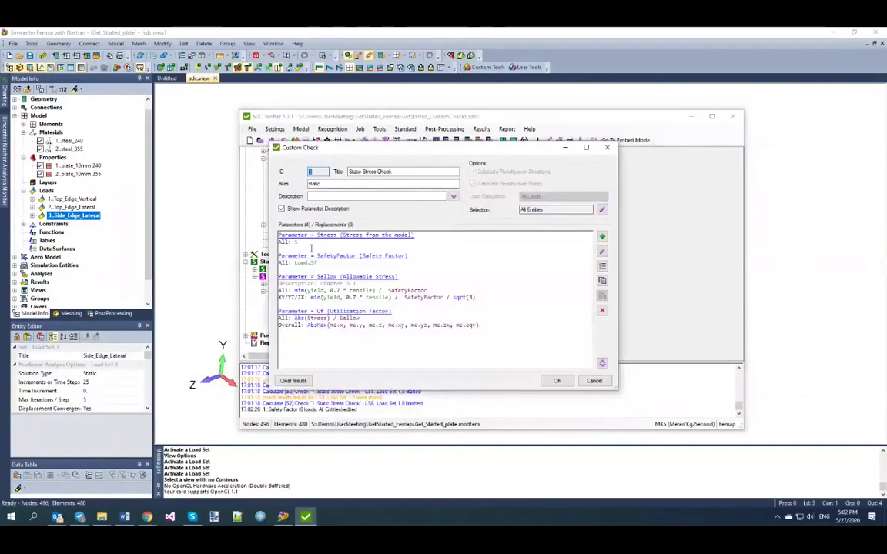
pyautogui.click(603, 267)
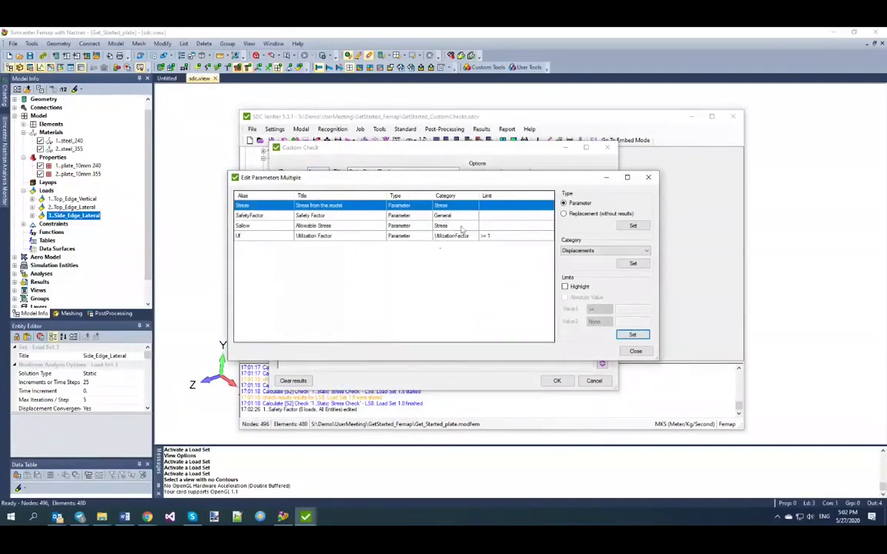
pyautogui.click(451, 235)
pyautogui.click(449, 224)
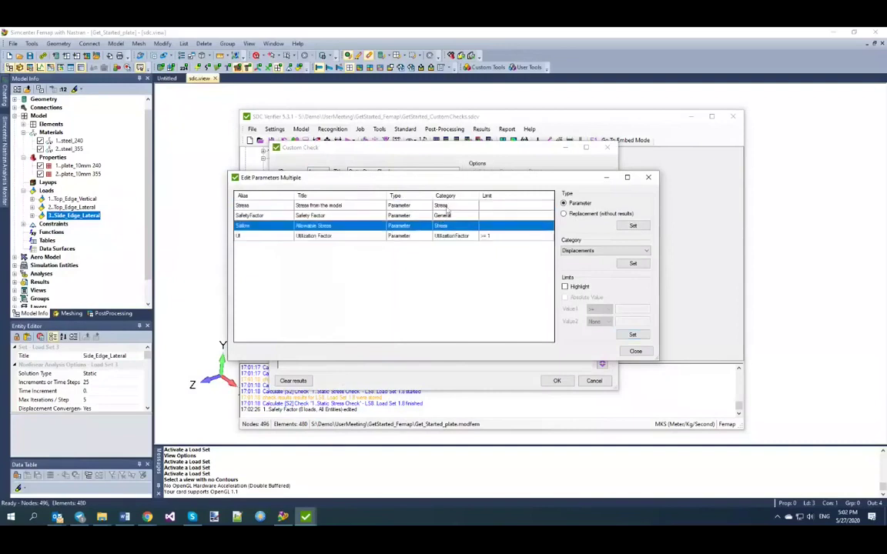
pyautogui.click(442, 217)
pyautogui.moveTo(482, 206); pyautogui.dragTo(478, 225)
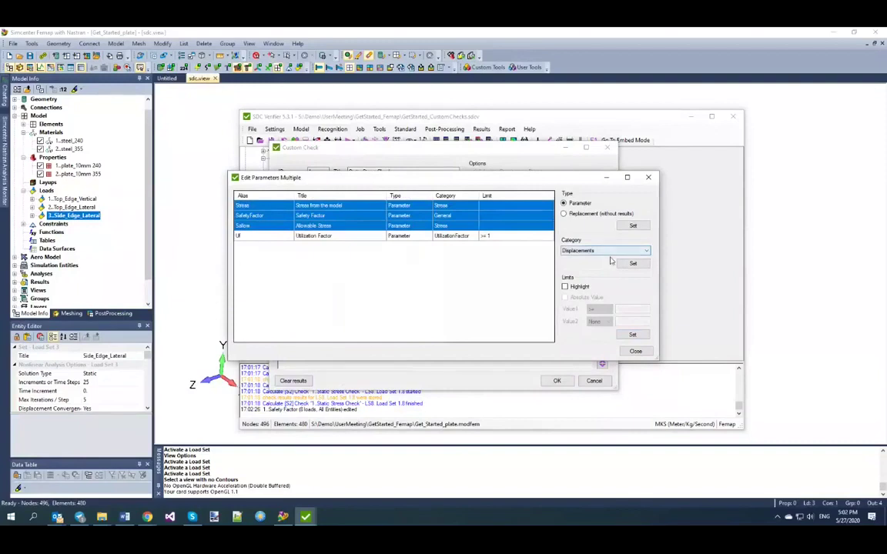
pyautogui.click(635, 352)
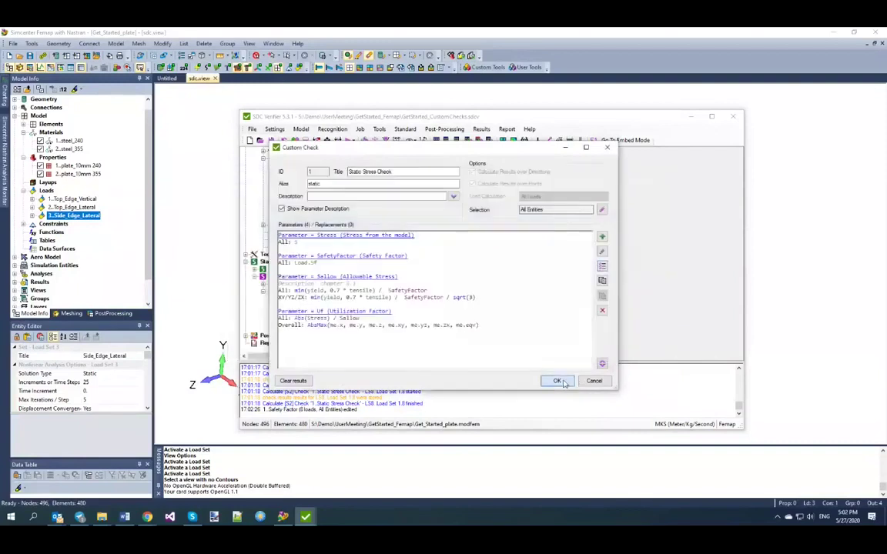
pyautogui.click(556, 381)
pyautogui.rightClick(324, 321)
# Fill the Allowable Stress table as Direction over Parameters for X, utilization peaking at 0.957
pyautogui.click(339, 326)
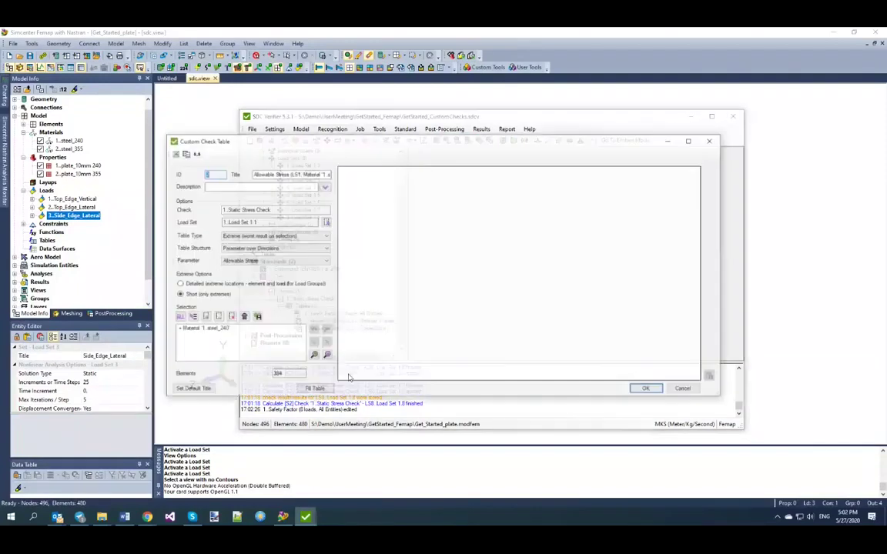
pyautogui.click(237, 248)
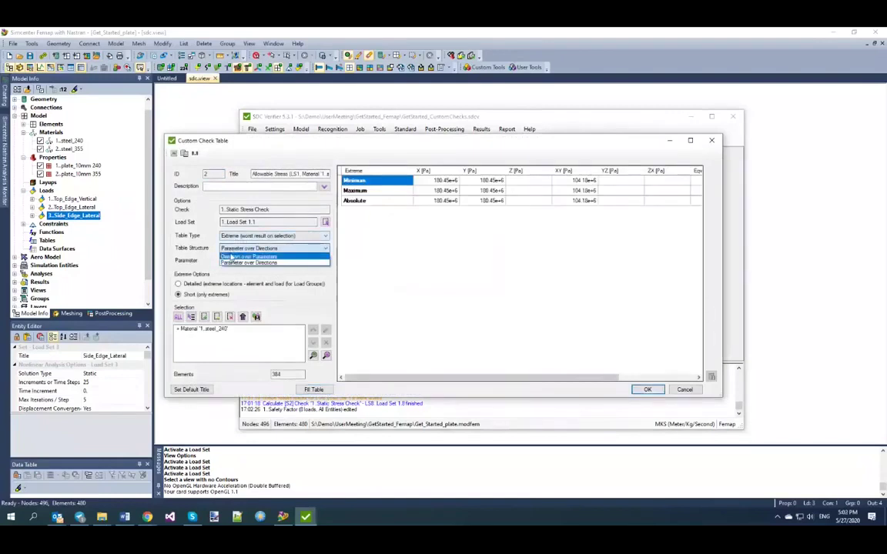
pyautogui.click(246, 261)
pyautogui.click(246, 260)
pyautogui.click(238, 267)
pyautogui.click(314, 389)
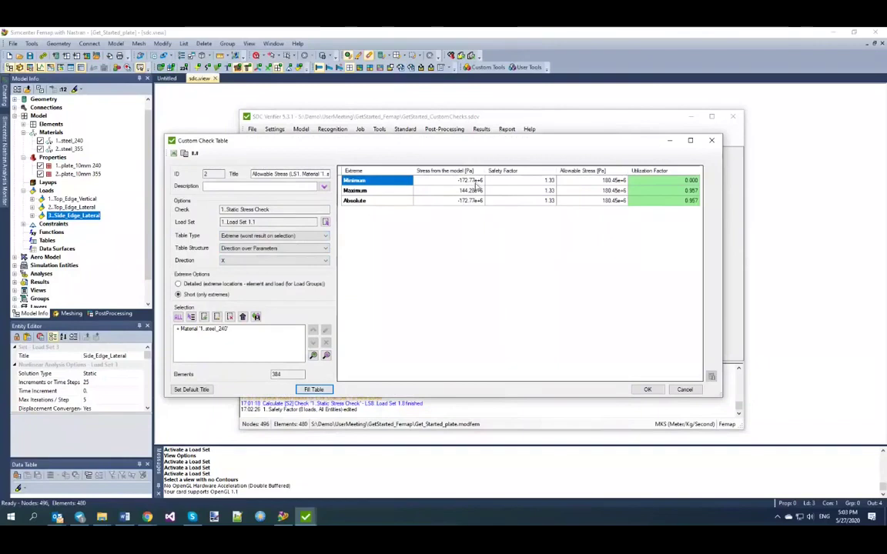
pyautogui.click(689, 180)
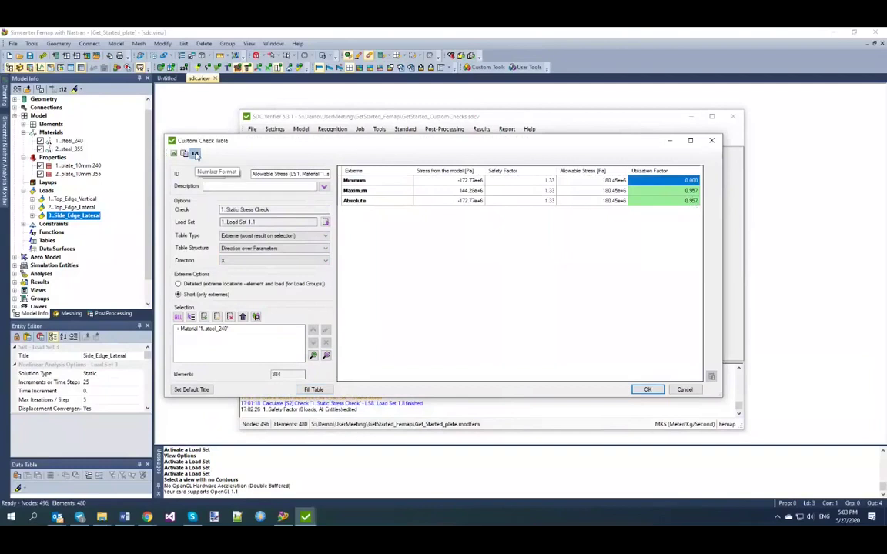
# Set Utilization Factor to 3 decimal digits, refill the Allowable Stress table and save it
pyautogui.click(196, 154)
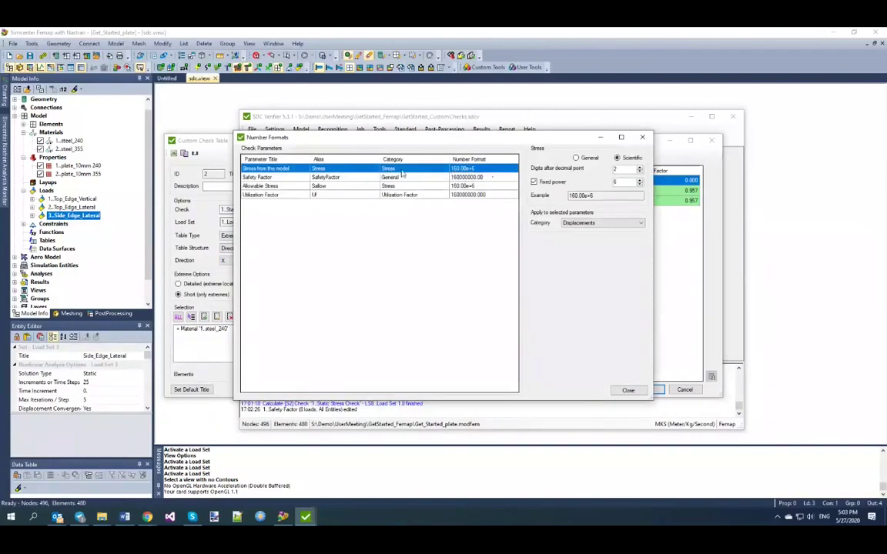
pyautogui.click(399, 196)
pyautogui.write('1')
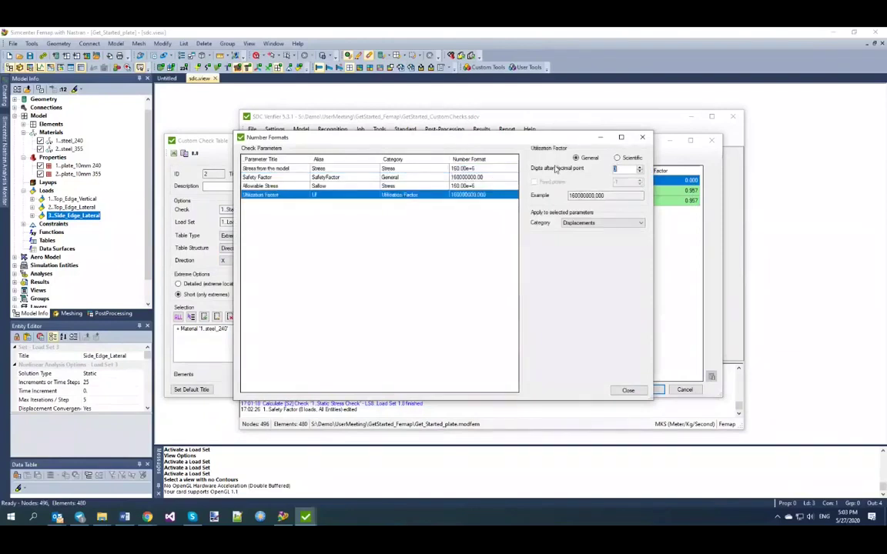
pyautogui.click(628, 391)
pyautogui.click(313, 389)
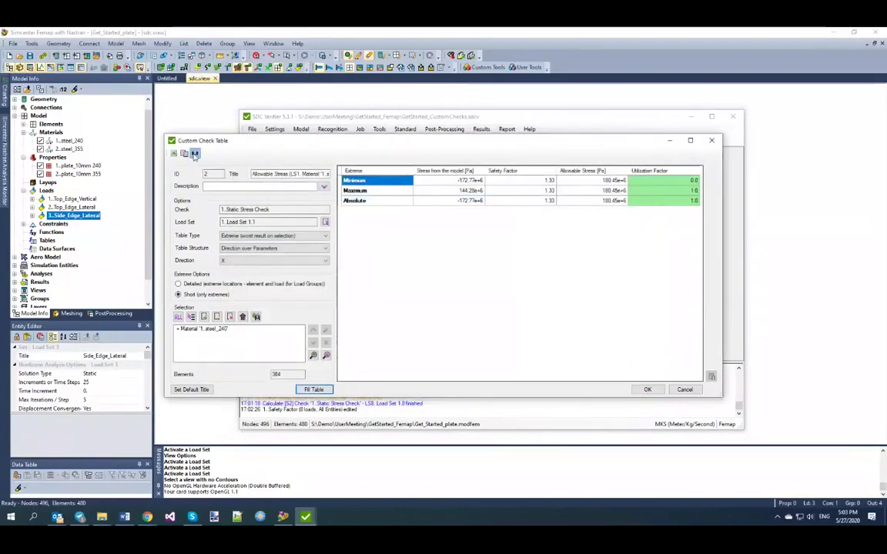
pyautogui.doubleClick(521, 201)
pyautogui.click(486, 196)
pyautogui.click(616, 169)
pyautogui.write('3')
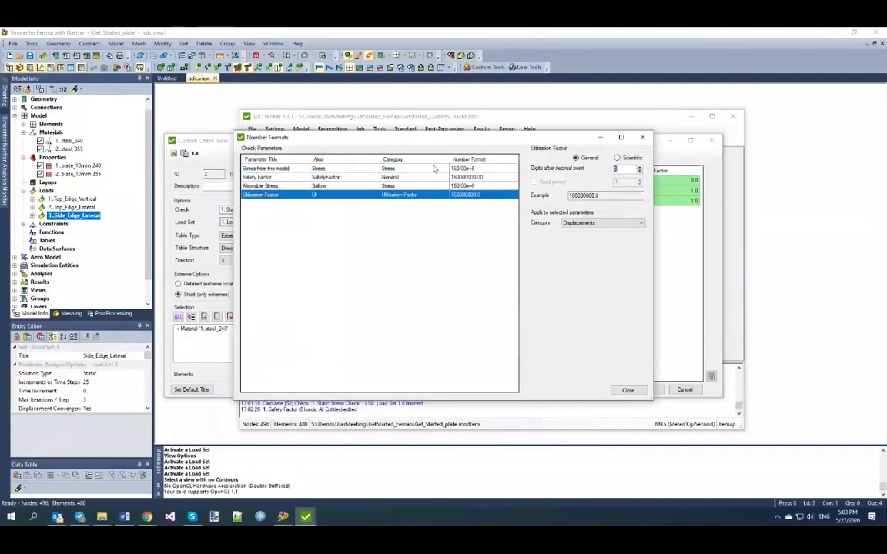
pyautogui.click(628, 390)
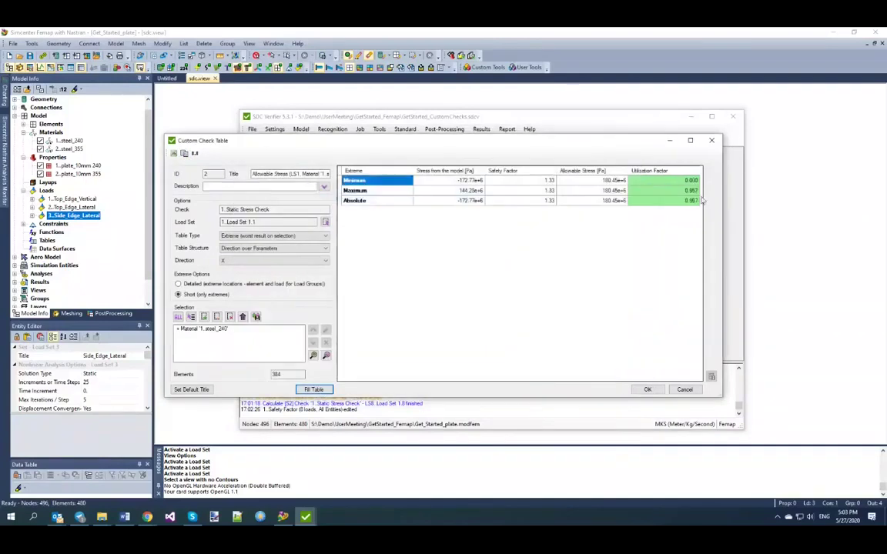
pyautogui.click(614, 191)
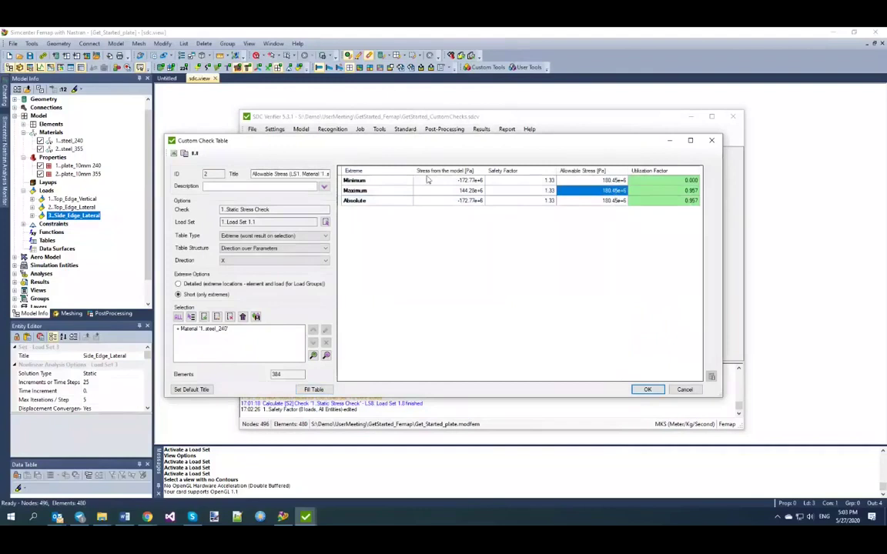
pyautogui.click(647, 390)
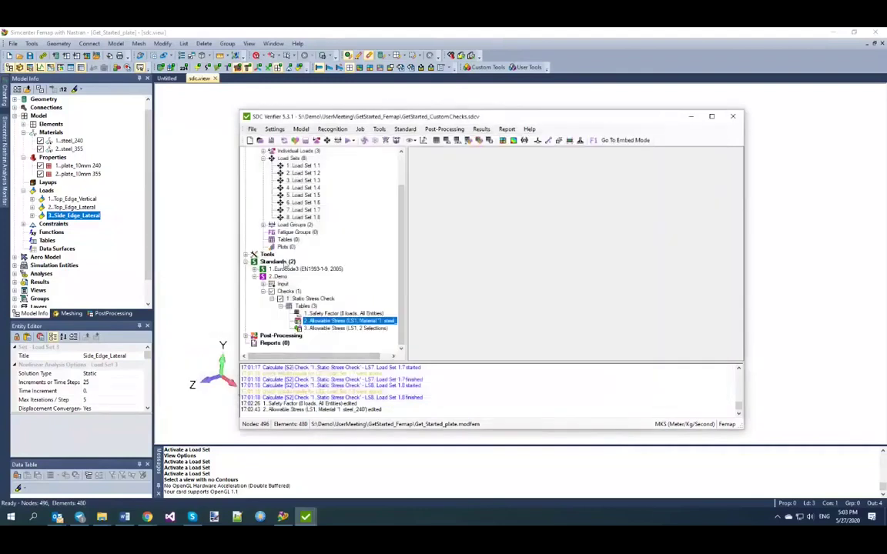
# Start a criteria plot using View Global Settings and preview the default Utilization Factor plot
pyautogui.rightClick(294, 299)
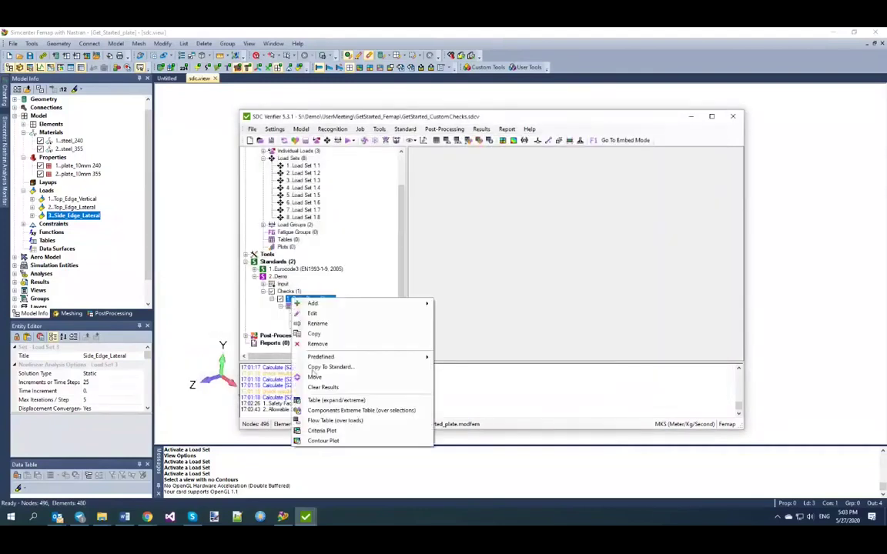
pyautogui.click(320, 432)
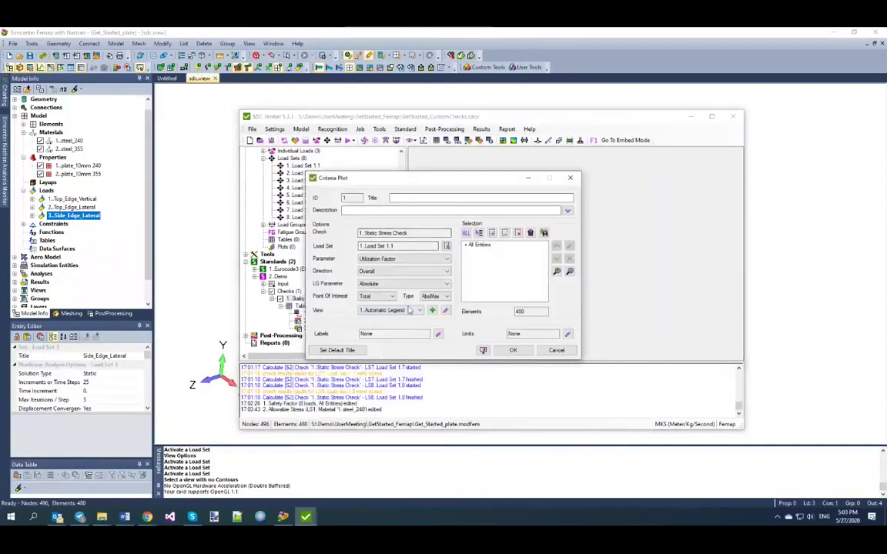
pyautogui.click(417, 310)
pyautogui.click(394, 324)
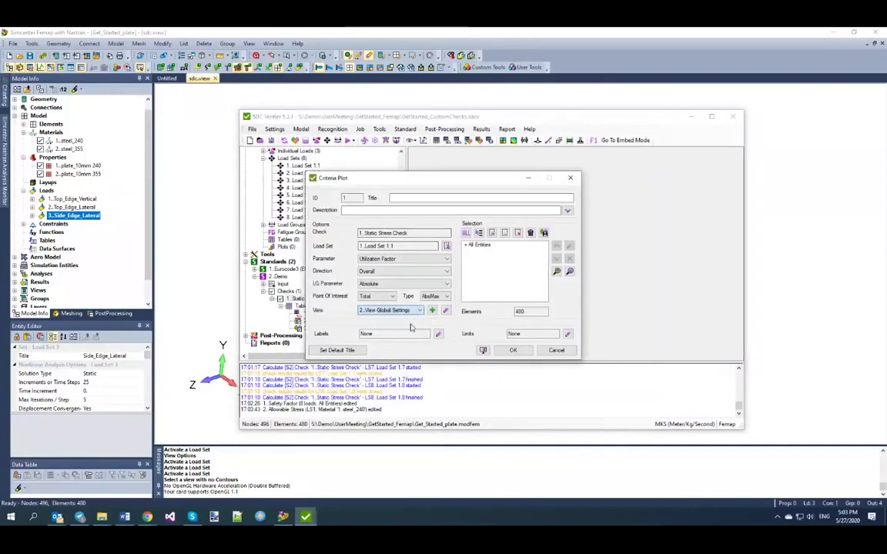
pyautogui.click(482, 351)
pyautogui.click(514, 351)
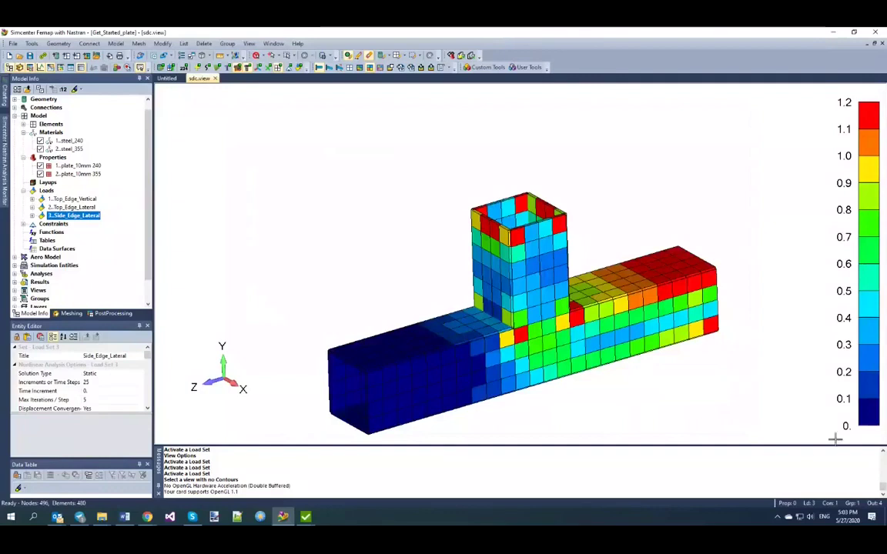
pyautogui.click(292, 519)
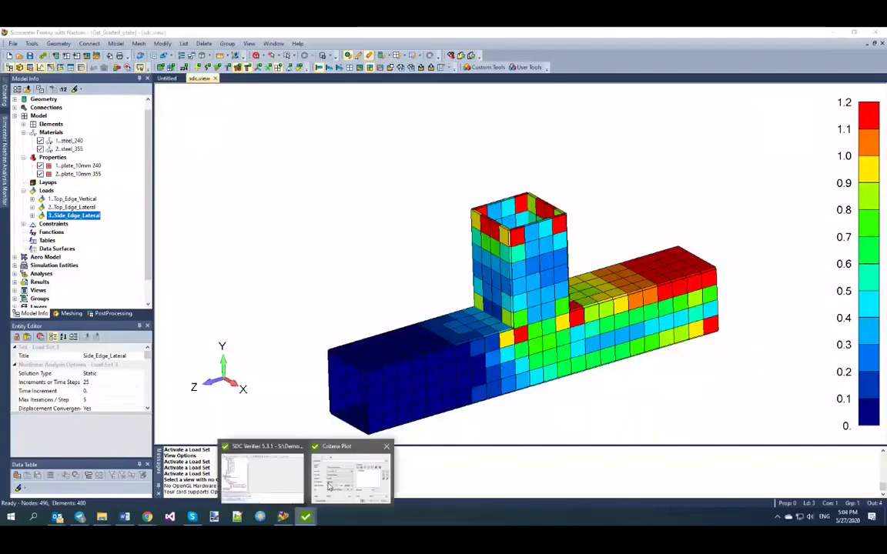
pyautogui.click(329, 486)
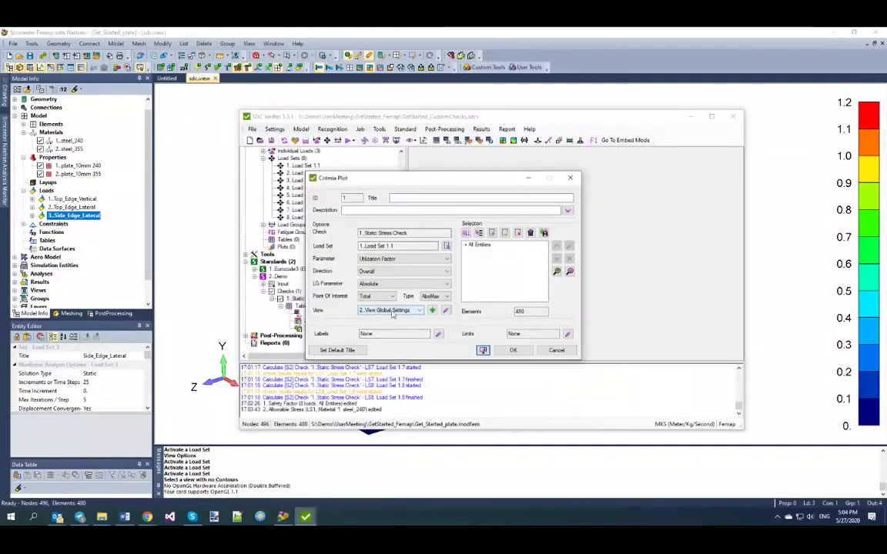
# Switch the plot to Allowable Stress in the Eqv direction and preview it
pyautogui.click(393, 259)
pyautogui.click(382, 266)
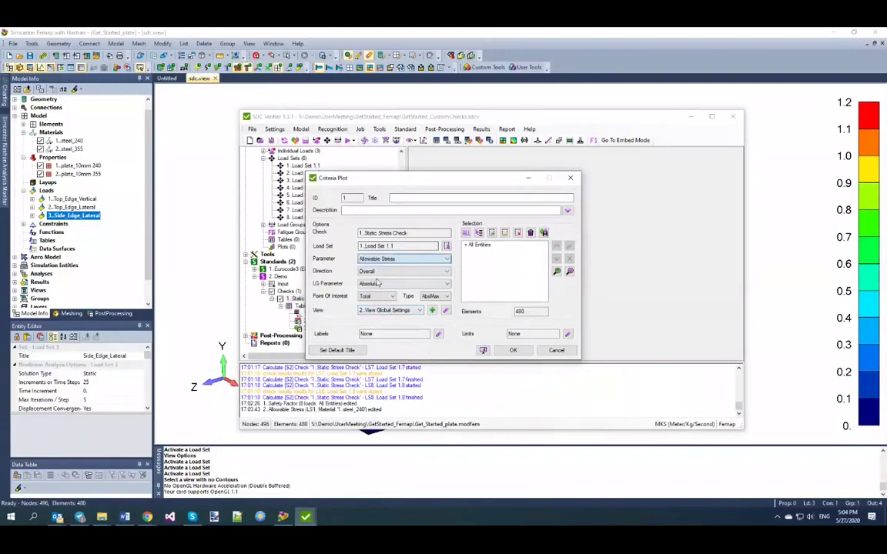
pyautogui.click(483, 353)
pyautogui.click(462, 316)
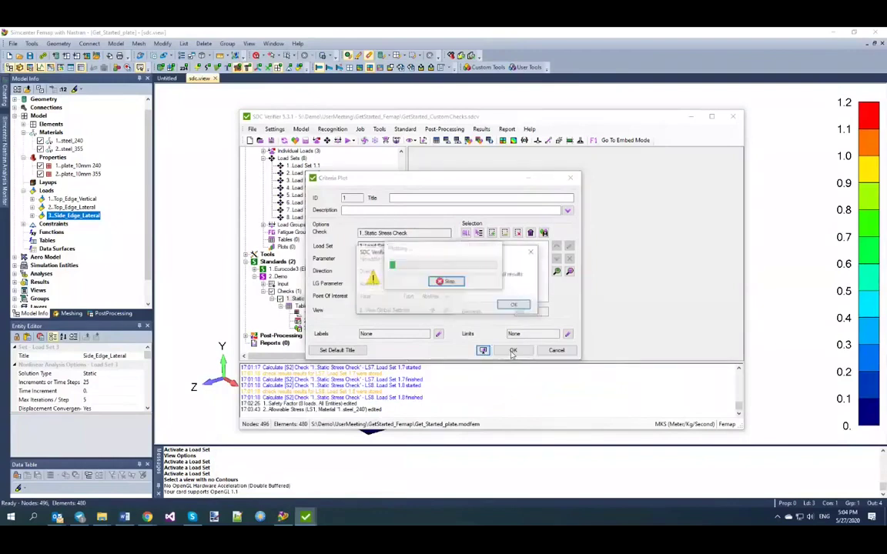
pyautogui.click(514, 305)
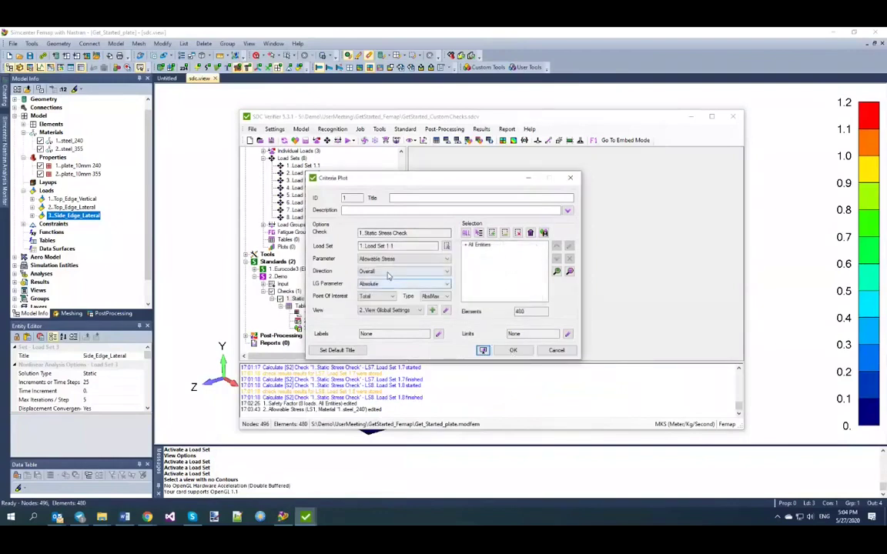
pyautogui.click(388, 273)
pyautogui.click(364, 316)
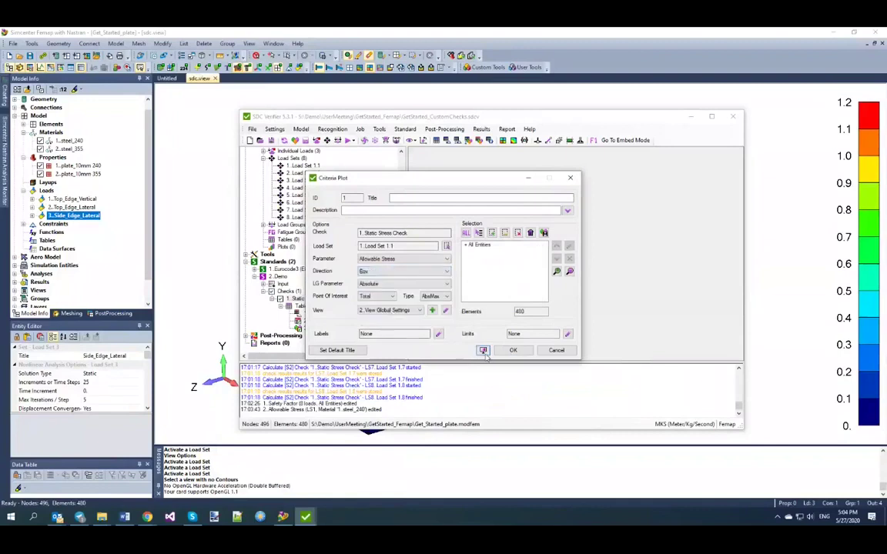
pyautogui.click(482, 351)
pyautogui.click(516, 351)
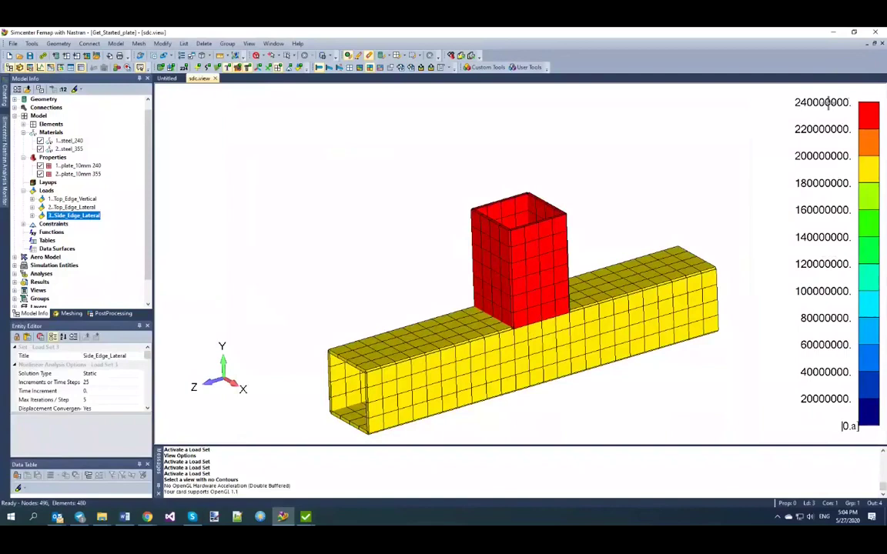
# Review the view's Stress legend range settings unchanged, then create Plot 1 for Allowable Stress Eqv
pyautogui.click(306, 517)
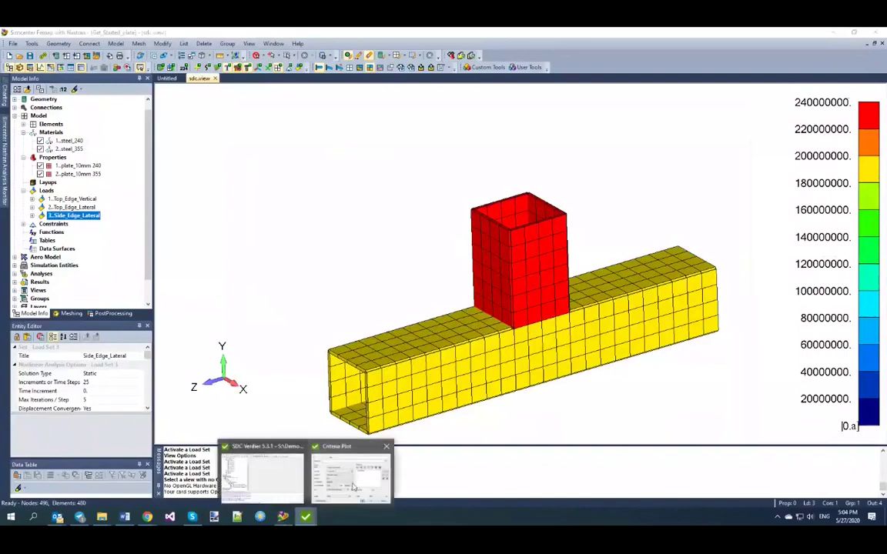
pyautogui.click(354, 486)
pyautogui.click(445, 311)
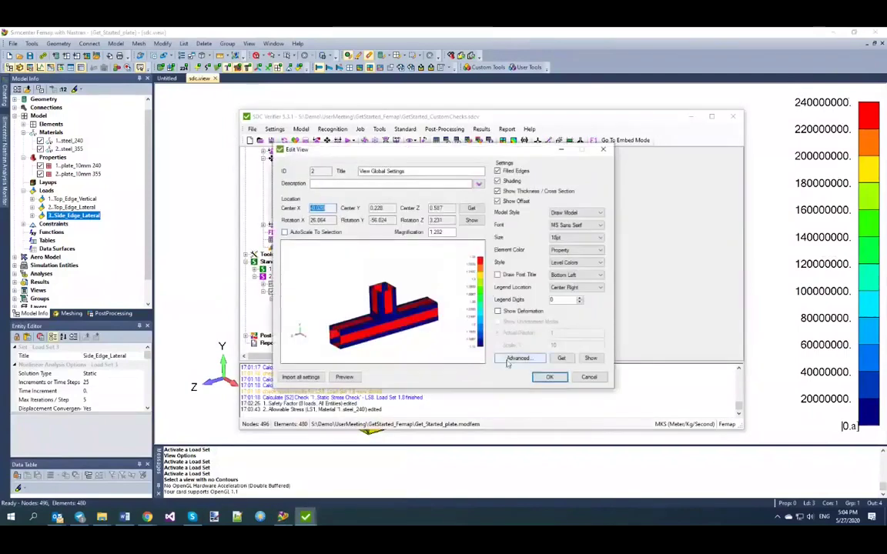
pyautogui.click(517, 358)
pyautogui.click(388, 261)
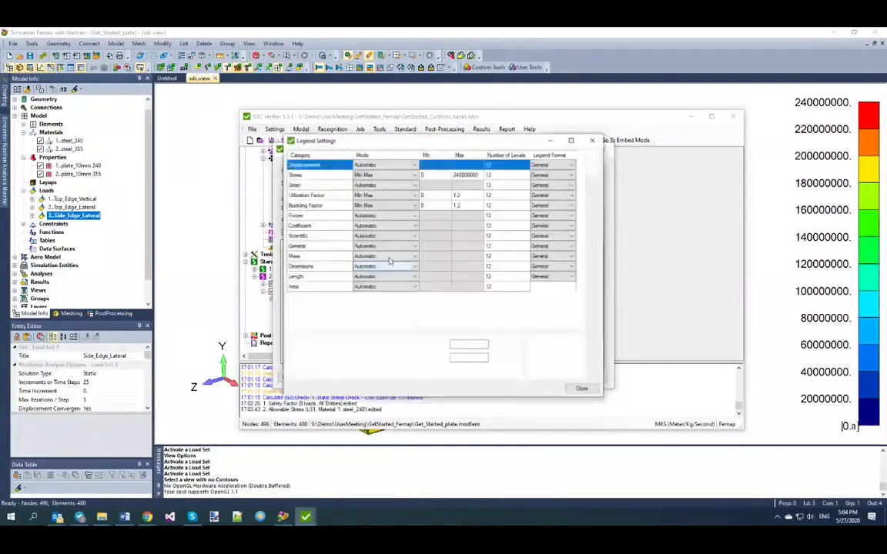
pyautogui.click(319, 176)
pyautogui.click(312, 185)
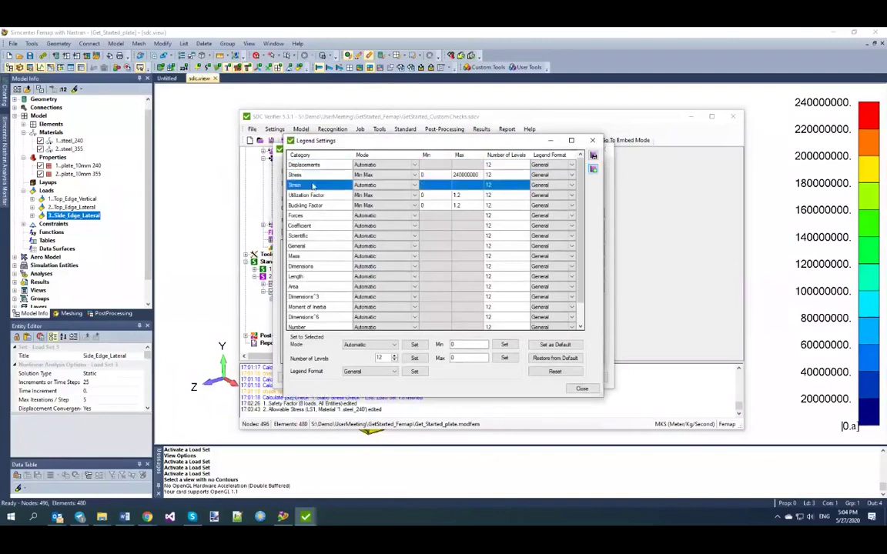
pyautogui.click(316, 175)
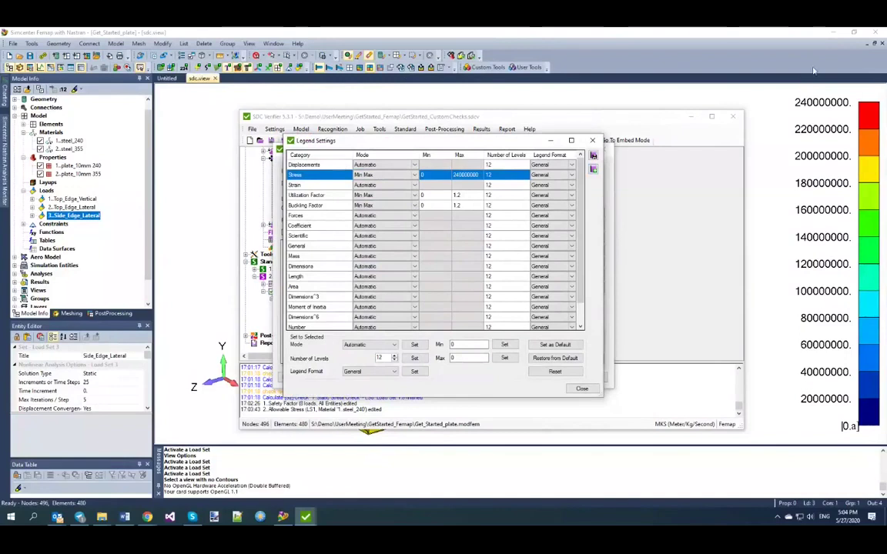
pyautogui.click(583, 390)
pyautogui.click(579, 358)
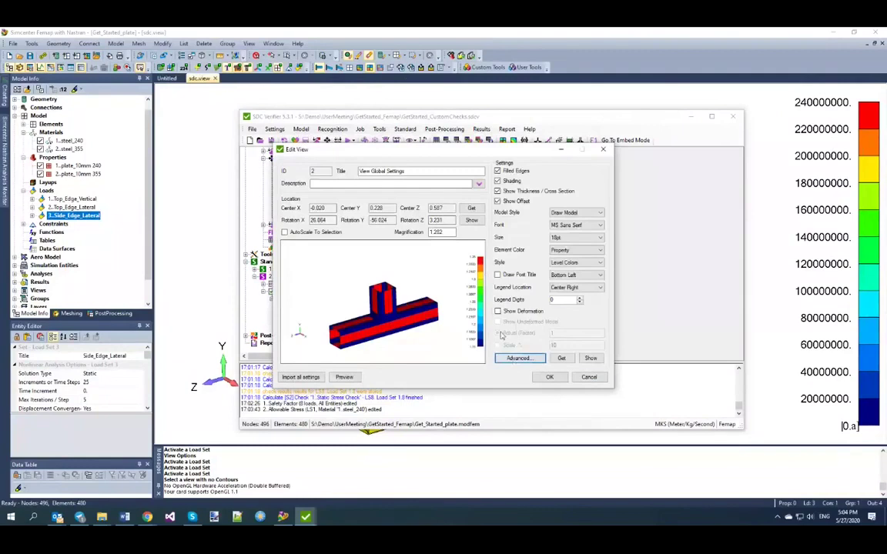
pyautogui.click(588, 377)
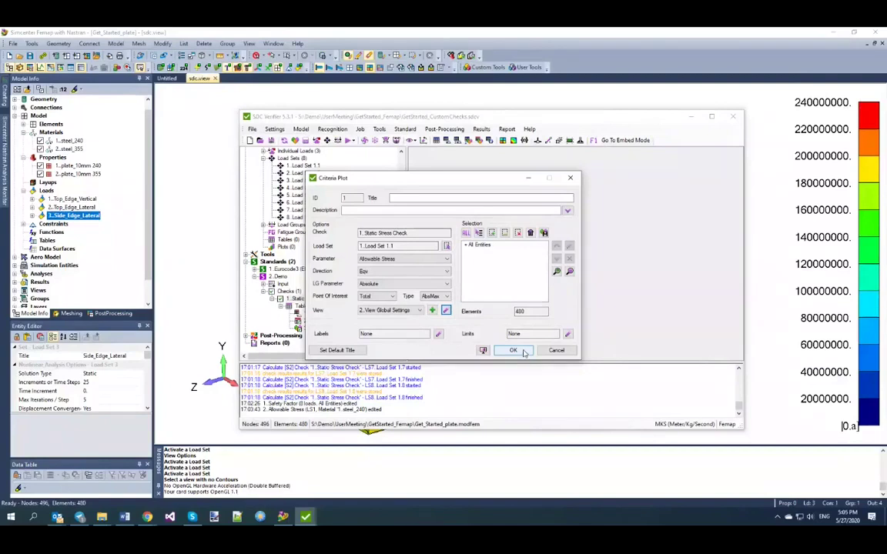
pyautogui.click(513, 351)
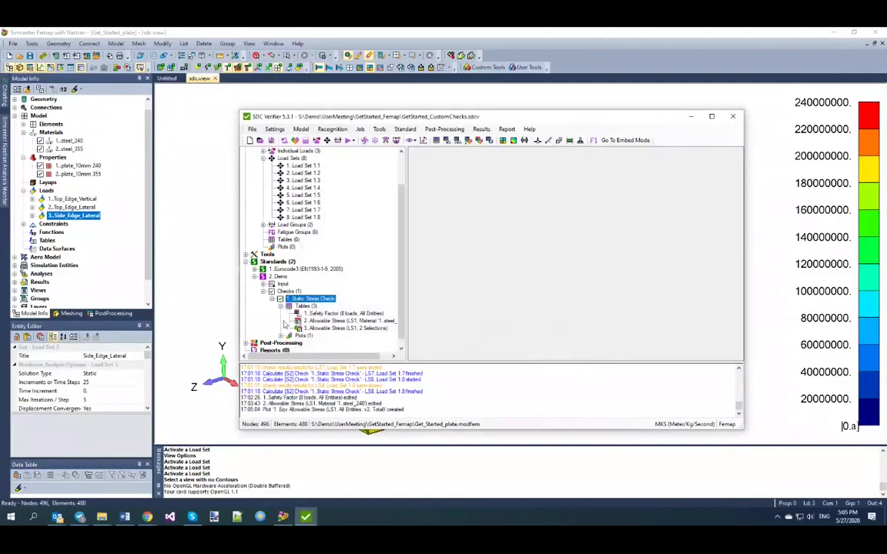
# Add a constant SfConstant with value 1 to the standard
pyautogui.rightClick(307, 299)
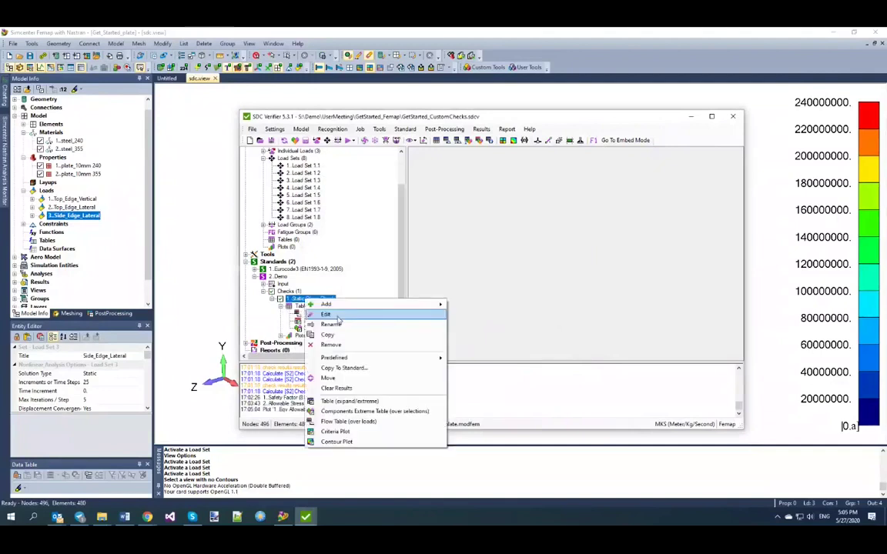
pyautogui.click(337, 316)
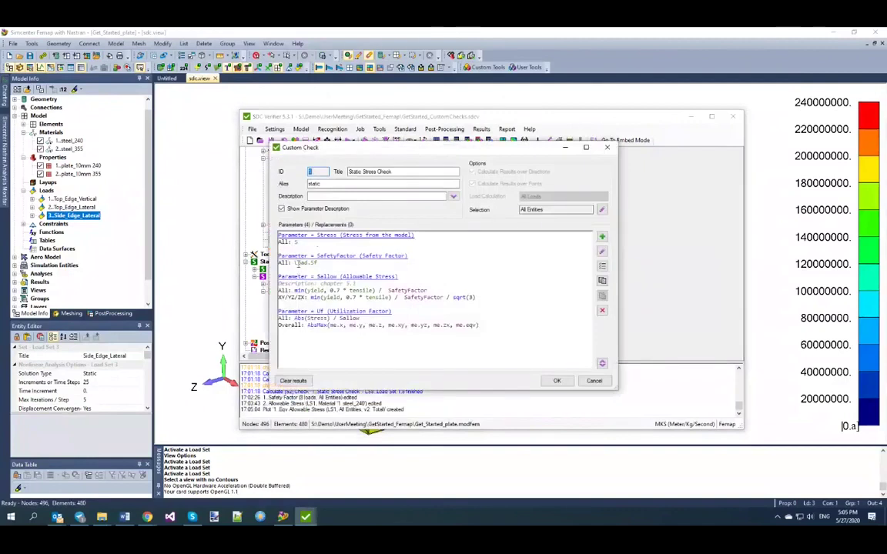
pyautogui.doubleClick(300, 263)
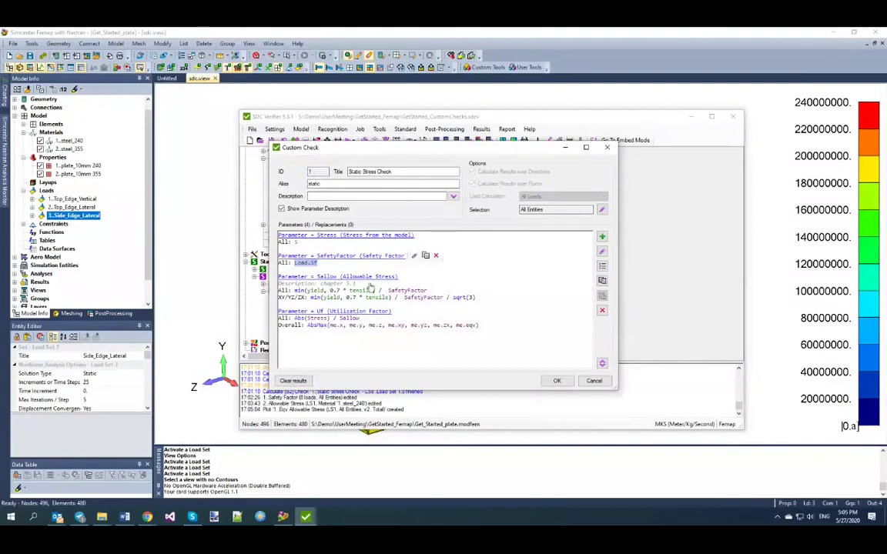
pyautogui.doubleClick(370, 287)
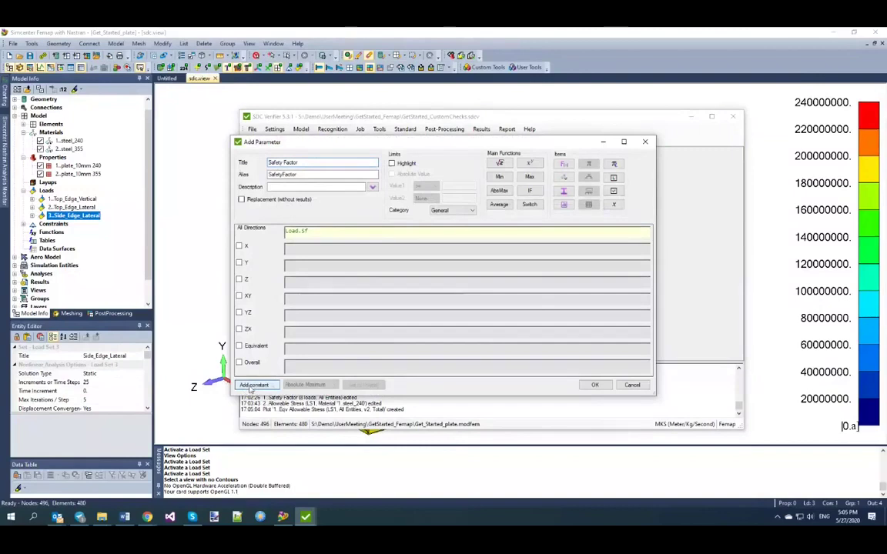
pyautogui.click(253, 385)
pyautogui.click(473, 297)
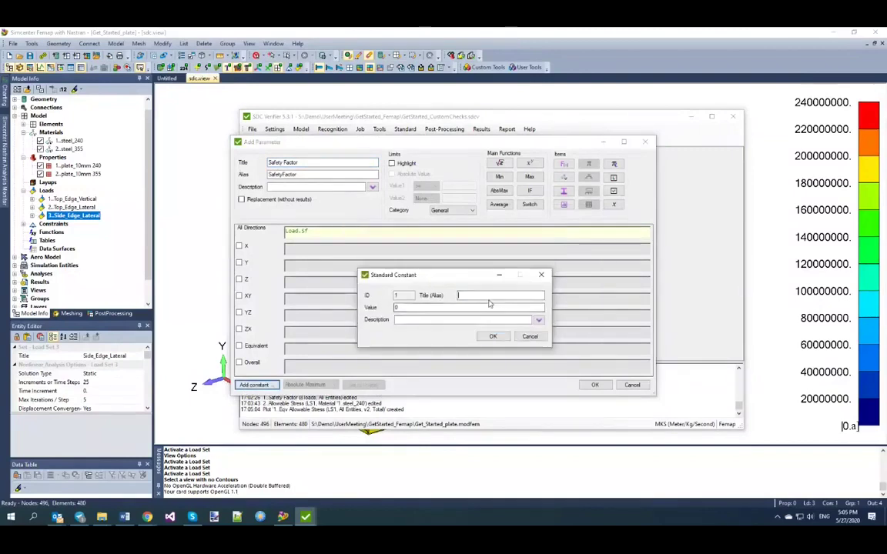
pyautogui.write('SfCon')
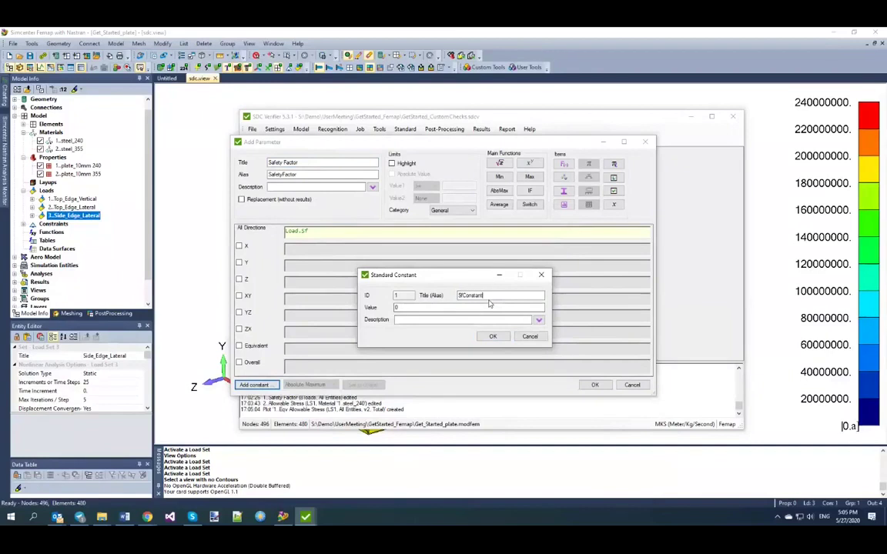
pyautogui.write('stant')
pyautogui.press('Tab')
pyautogui.write('1')
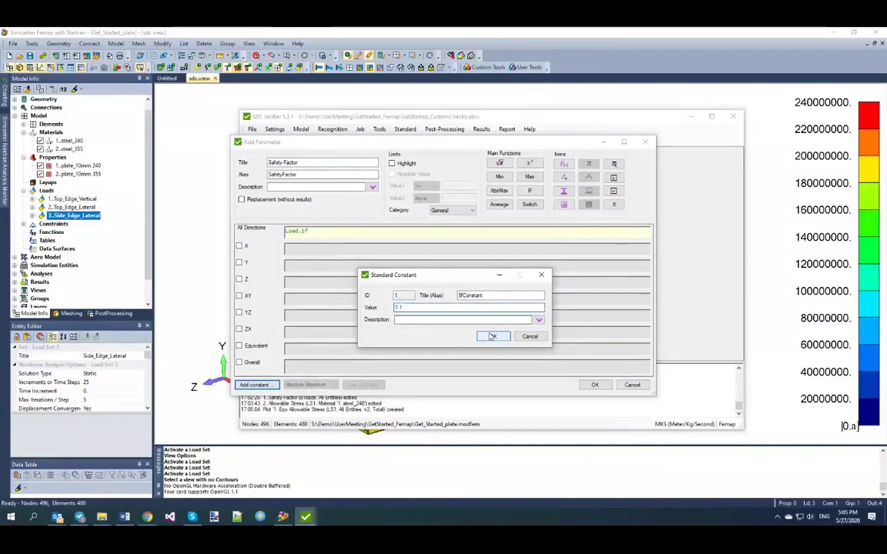
pyautogui.click(492, 336)
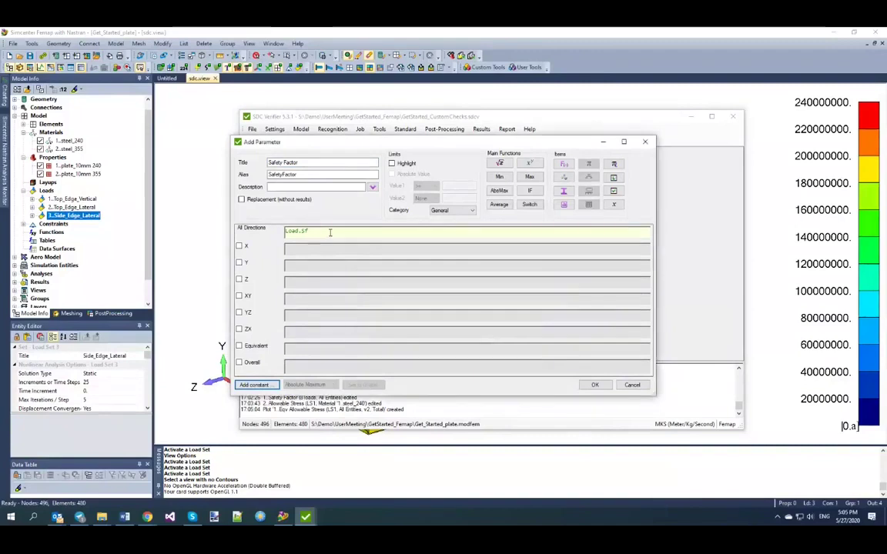
# Replace Load.Sf with SfConstant in the Safety Factor formula and save the check
pyautogui.moveTo(330, 232); pyautogui.dragTo(283, 232)
pyautogui.write('sfc')
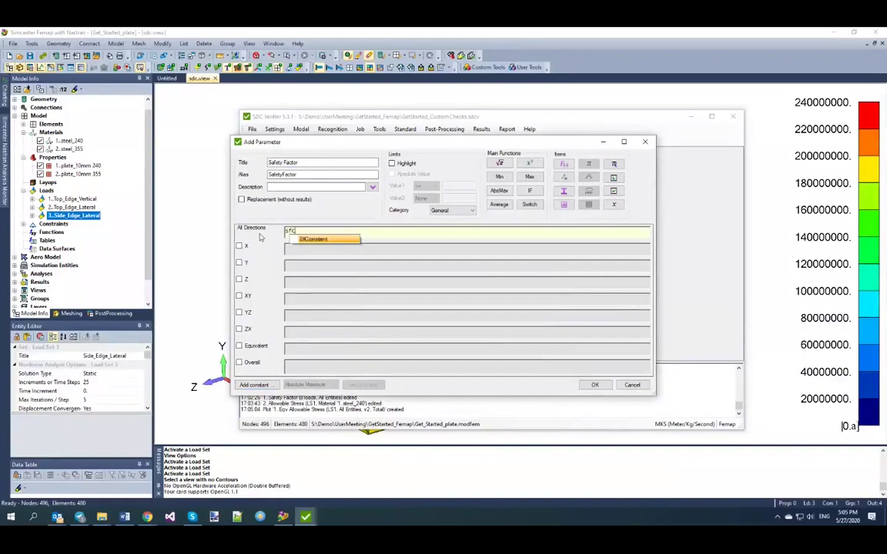
pyautogui.press('Return')
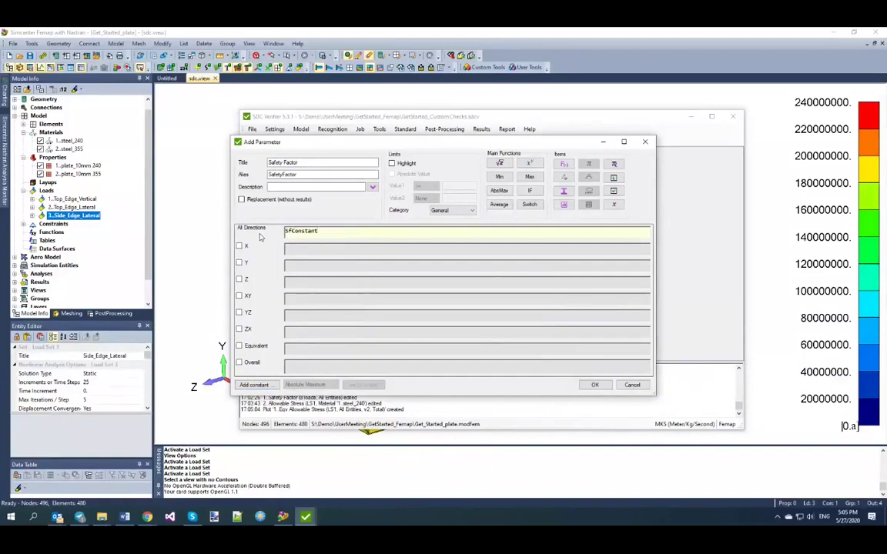
pyautogui.click(586, 386)
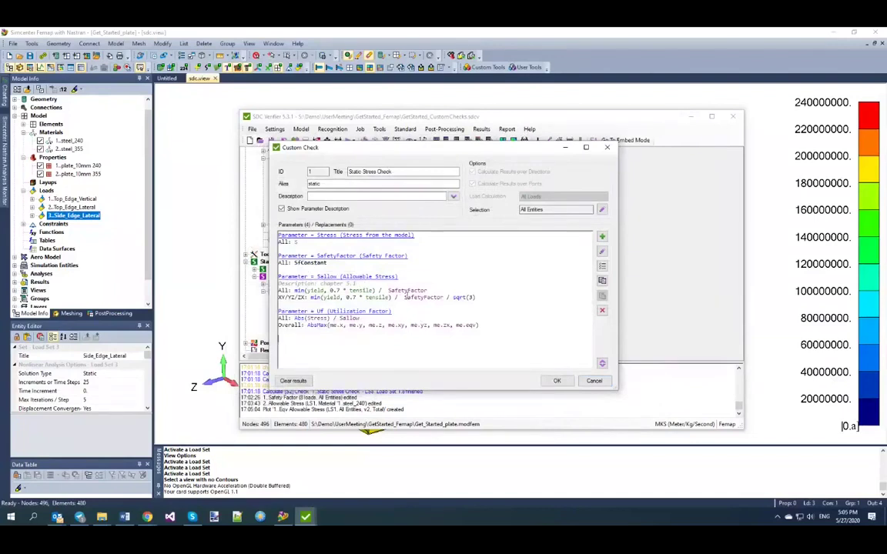
pyautogui.moveTo(335, 262); pyautogui.dragTo(278, 249)
pyautogui.click(337, 265)
pyautogui.moveTo(296, 262); pyautogui.dragTo(340, 263)
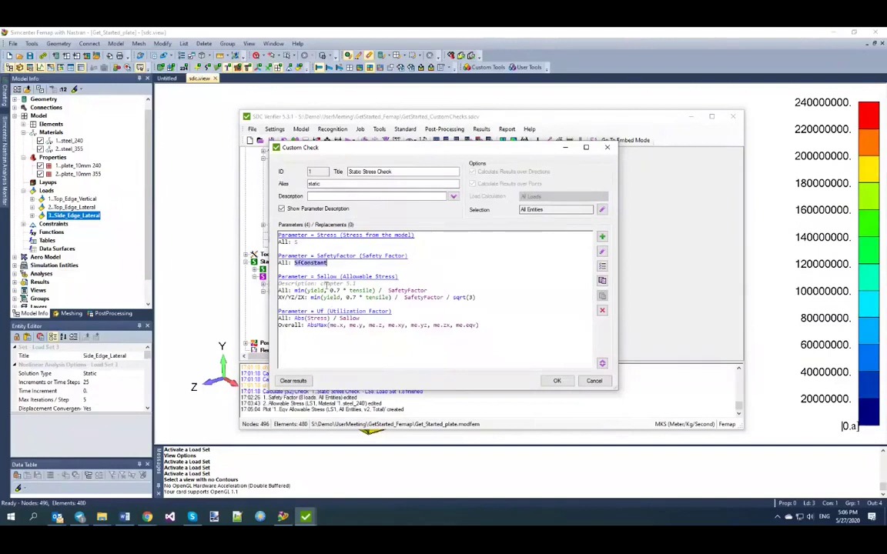
pyautogui.click(558, 380)
# Change SfConstant's value from 1.1 to 1.2 in the Constants list and clear the dependent results
pyautogui.click(264, 284)
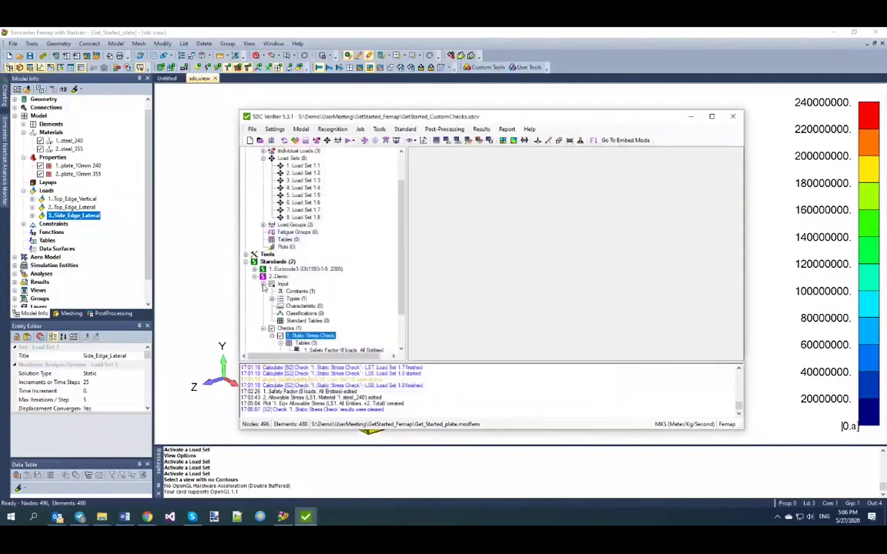
pyautogui.rightClick(296, 292)
pyautogui.click(314, 297)
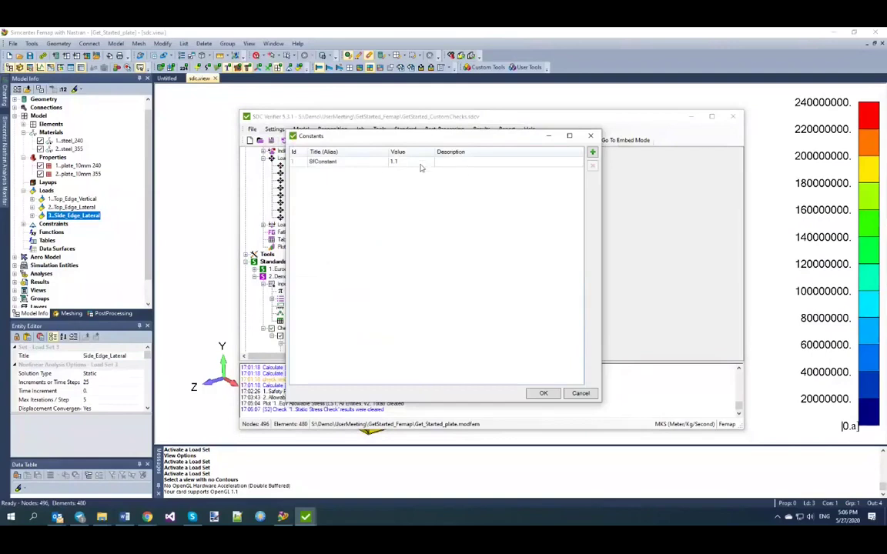
pyautogui.click(581, 394)
pyautogui.scroll(-2, 301, 254)
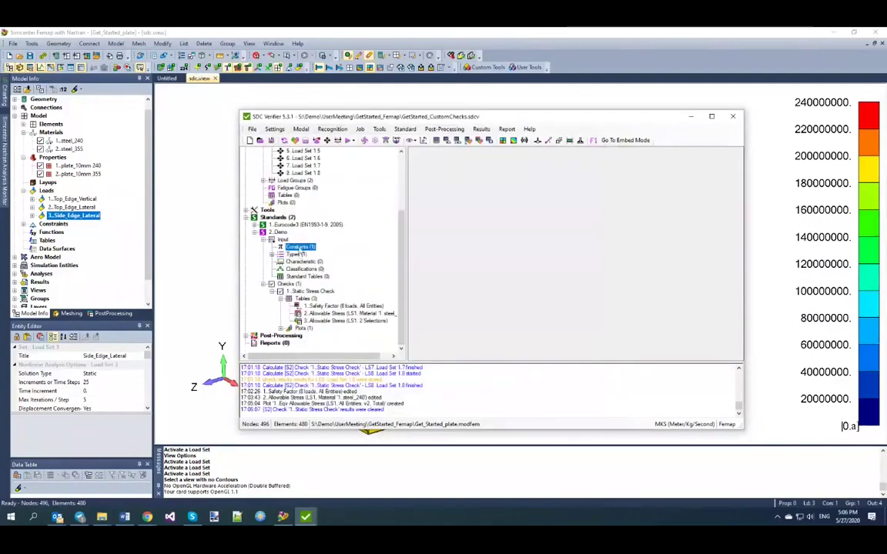
pyautogui.rightClick(300, 248)
pyautogui.click(319, 251)
pyautogui.click(413, 162)
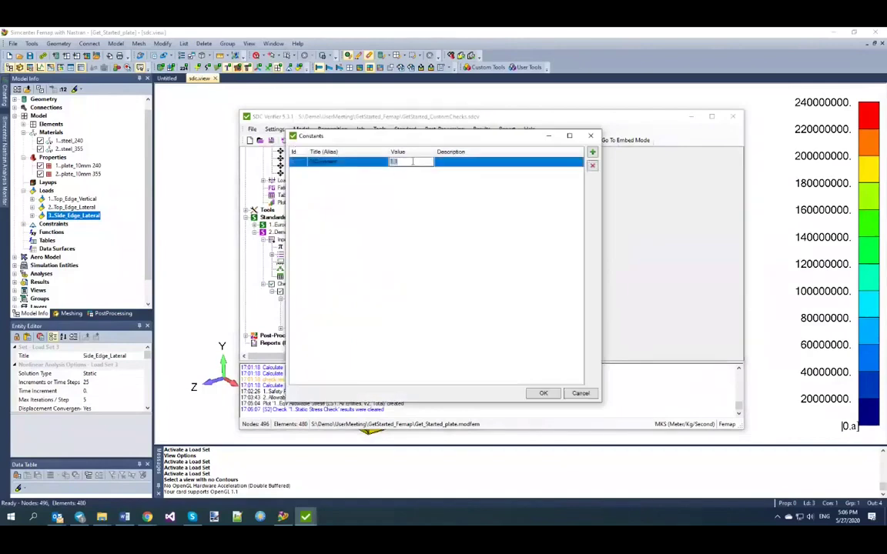
pyautogui.click(540, 393)
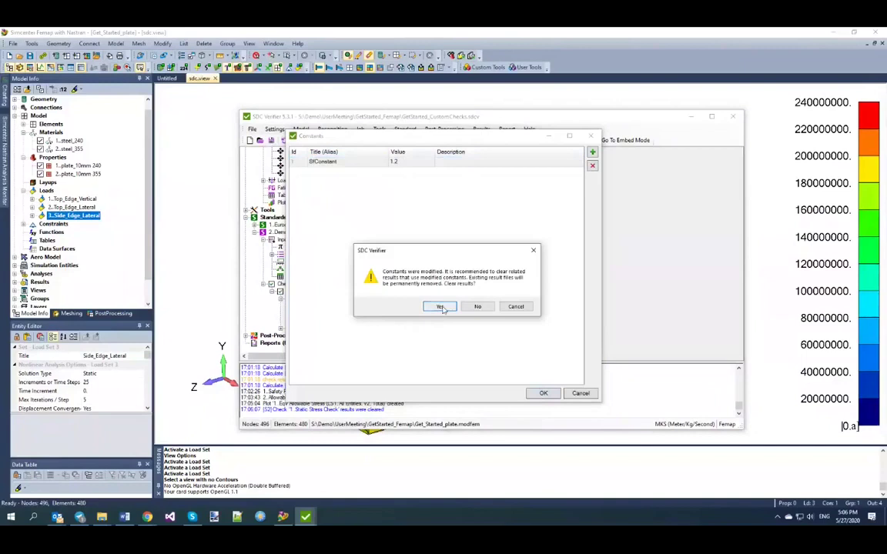
pyautogui.click(439, 308)
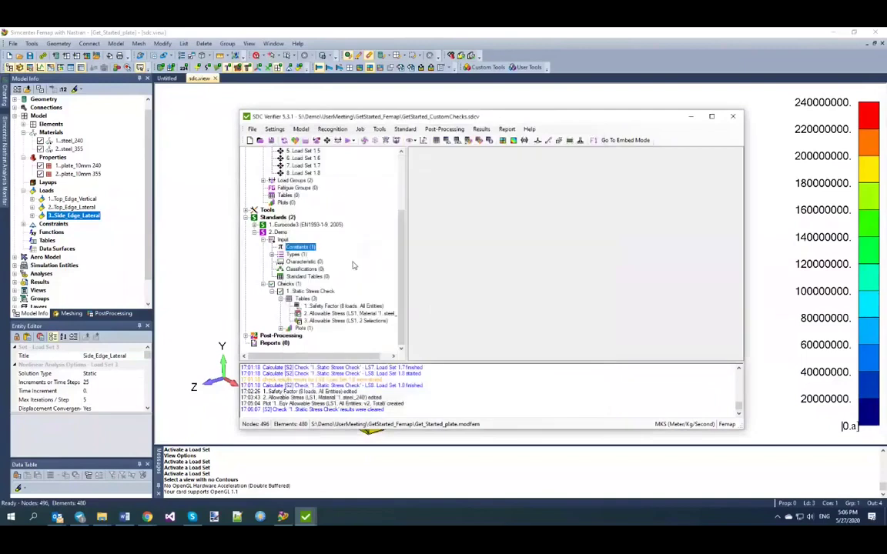
# Start a new criteria plot for the Static Stress Check with Safety Factor as the parameter
pyautogui.rightClick(308, 292)
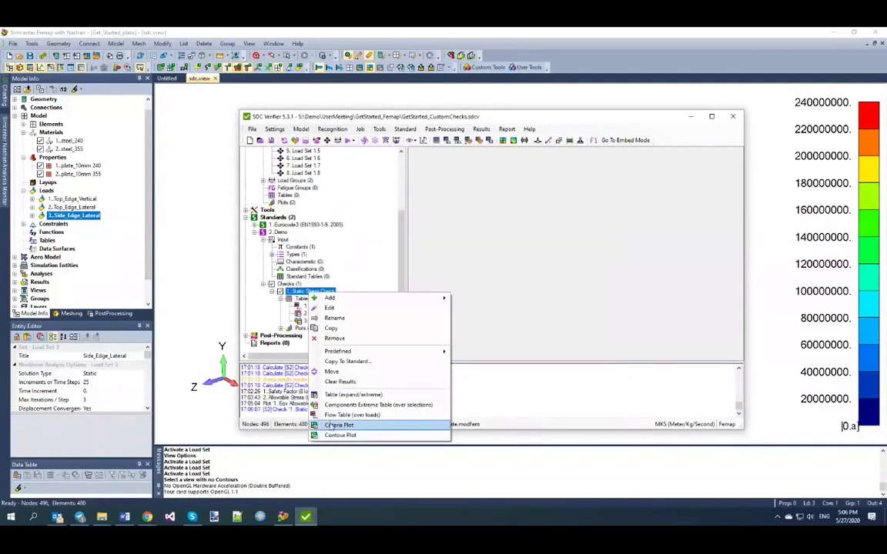
pyautogui.click(332, 426)
pyautogui.click(382, 259)
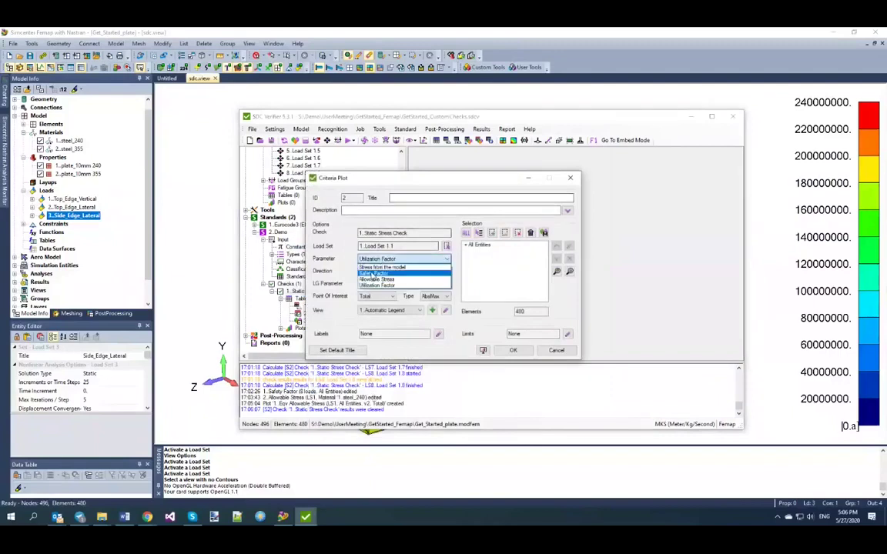
pyautogui.click(373, 274)
pyautogui.click(513, 350)
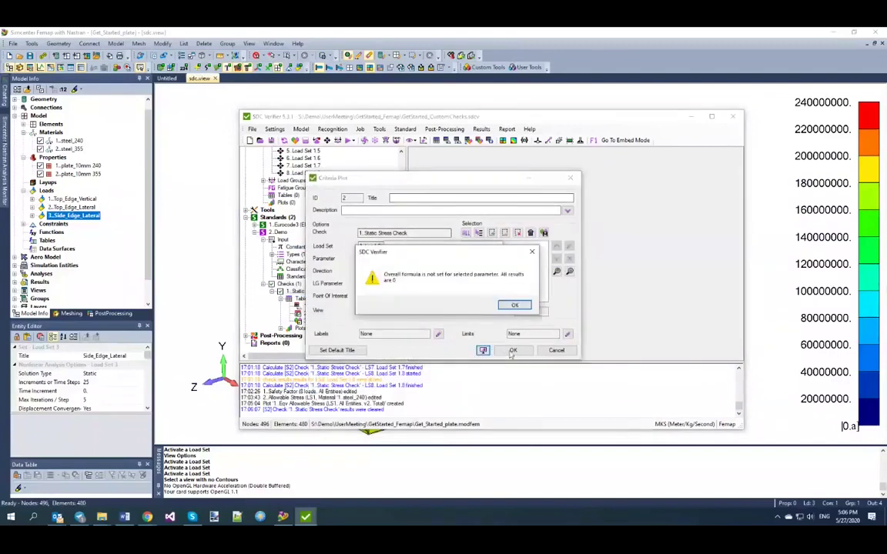
pyautogui.click(514, 305)
# Set the direction to X, plot the X Safety Factor on the model, and save the plot
pyautogui.click(404, 271)
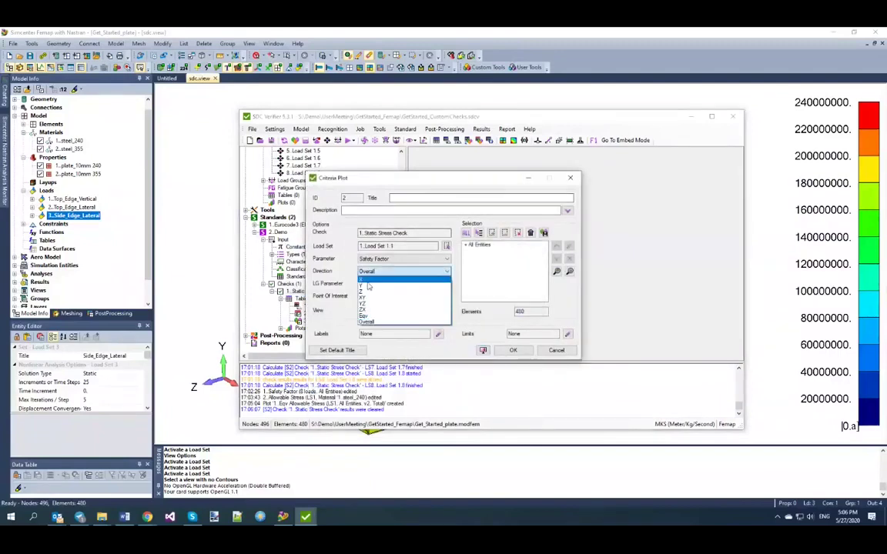
pyautogui.click(369, 280)
pyautogui.click(483, 351)
pyautogui.click(505, 347)
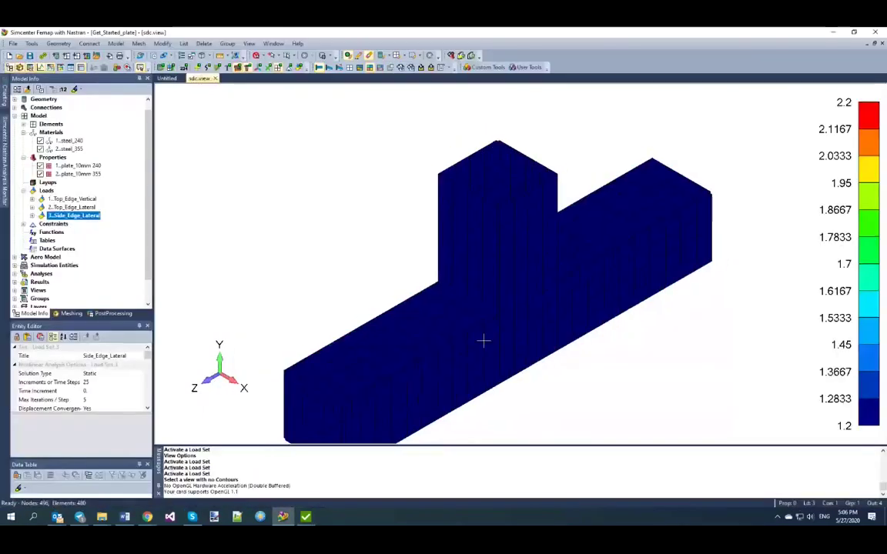
pyautogui.moveTo(483, 340); pyautogui.dragTo(452, 325, button='middle')
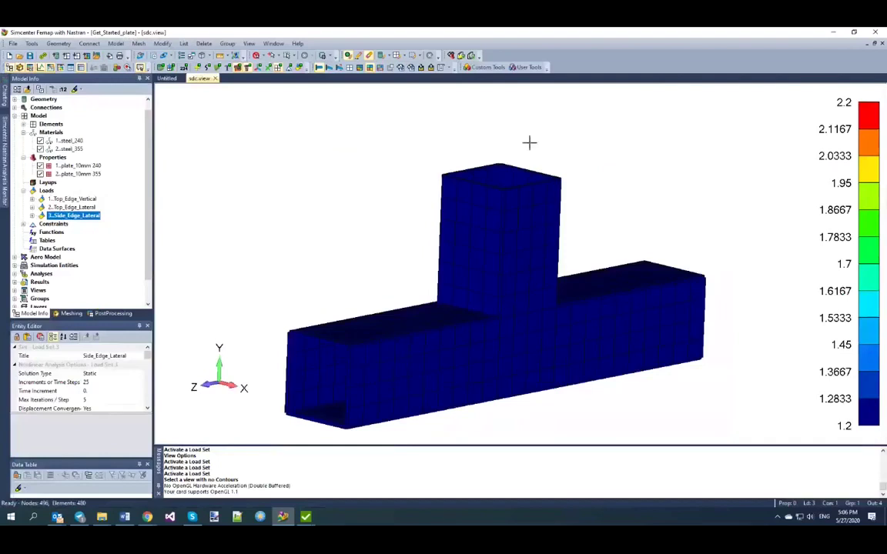
pyautogui.moveTo(306, 517)
pyautogui.click(367, 461)
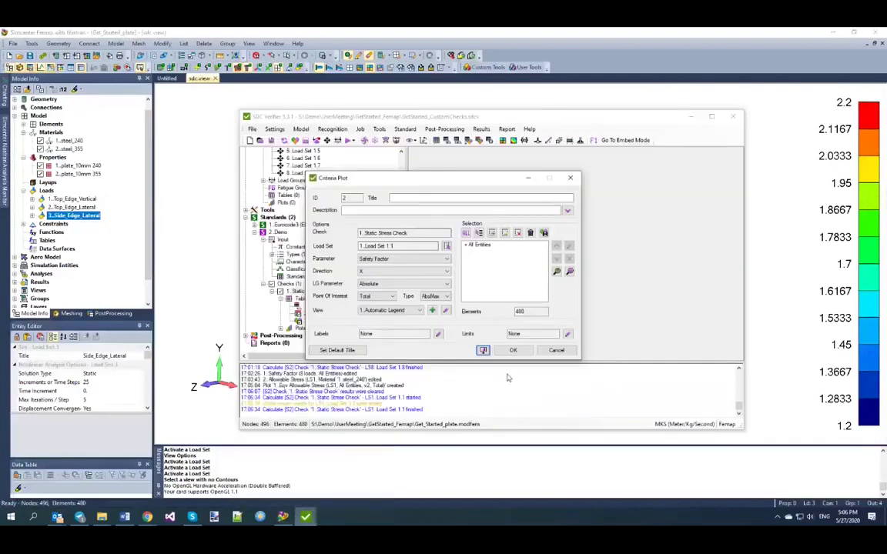
pyautogui.click(510, 350)
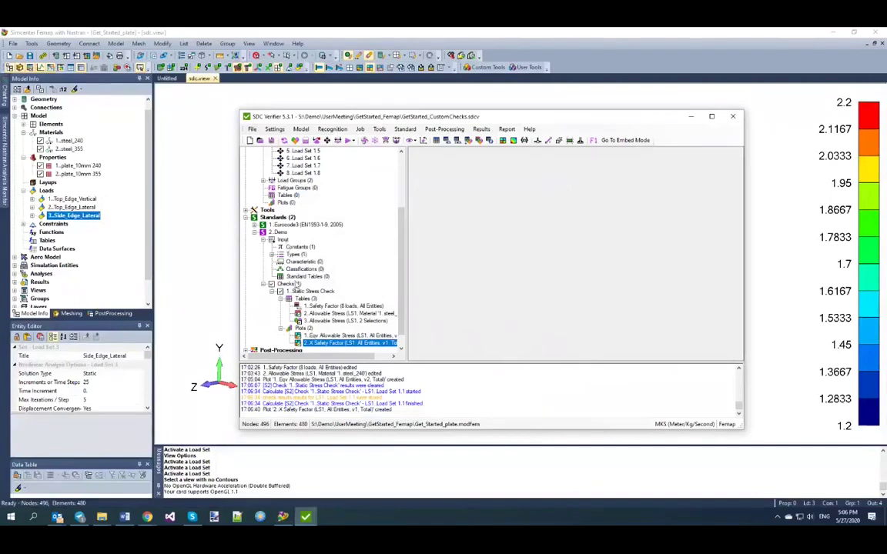
pyautogui.click(310, 291)
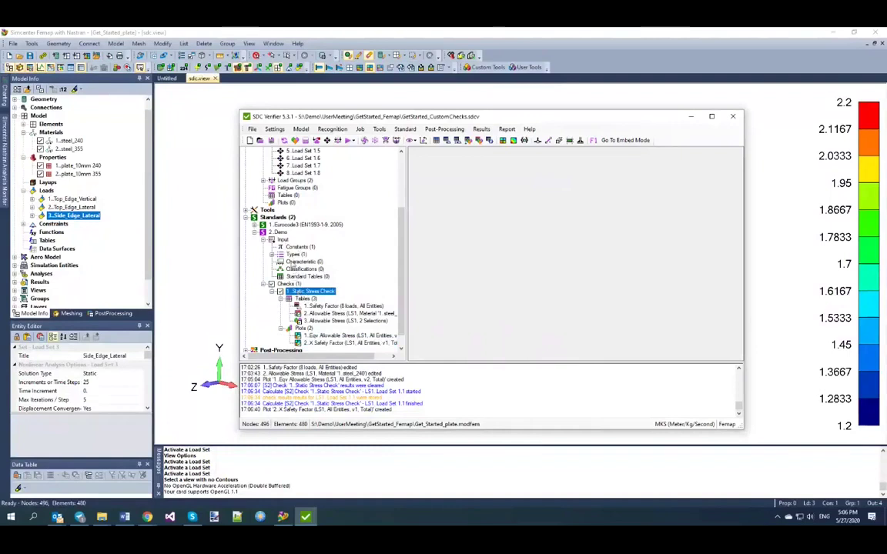
# Add a numeric material characteristic with MaterialSf as both title and alias
pyautogui.rightClick(299, 263)
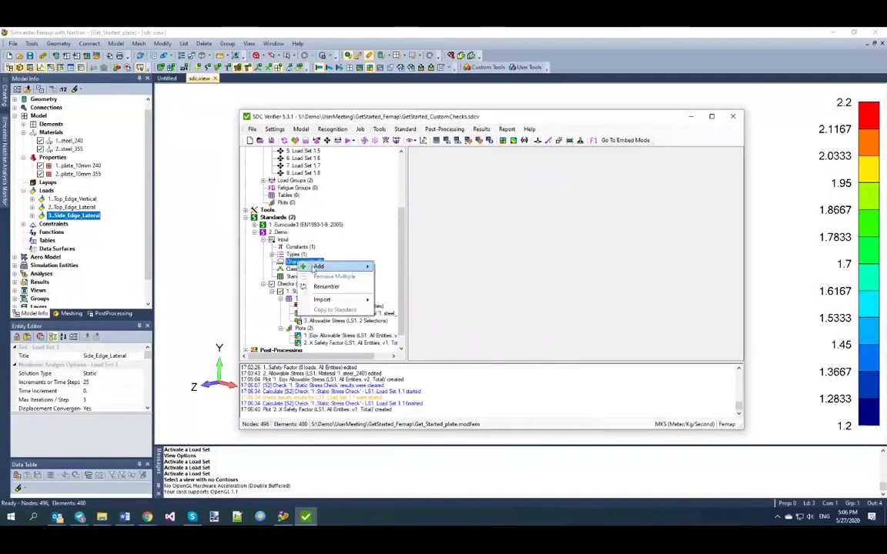
pyautogui.moveTo(317, 267)
pyautogui.moveTo(396, 271)
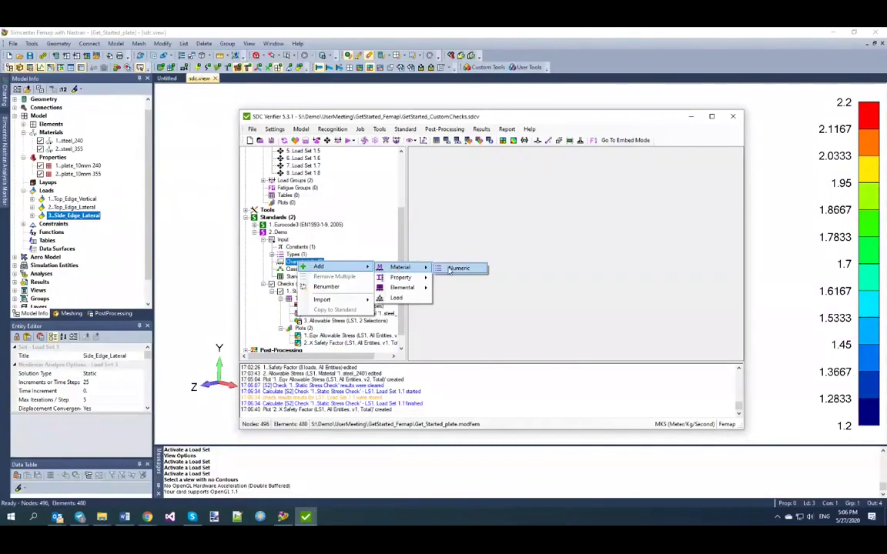
pyautogui.click(448, 270)
pyautogui.write('M')
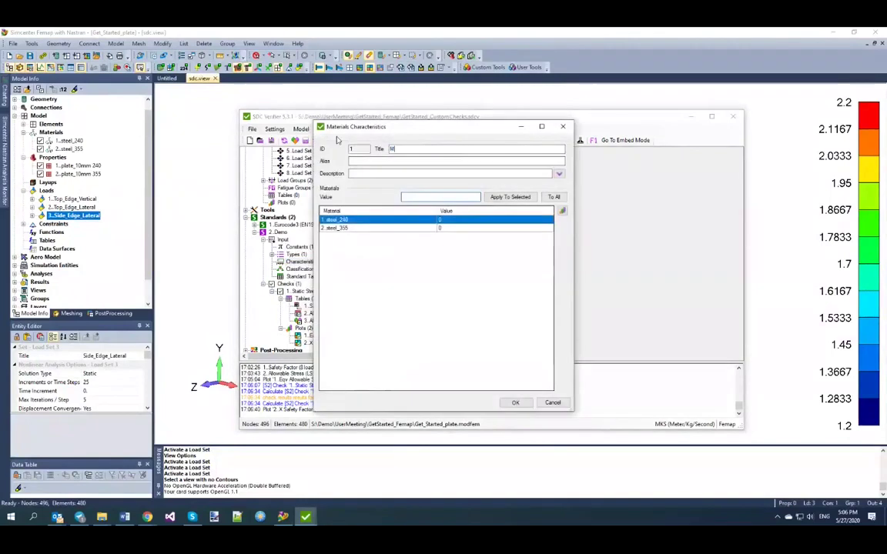
pyautogui.write('ater')
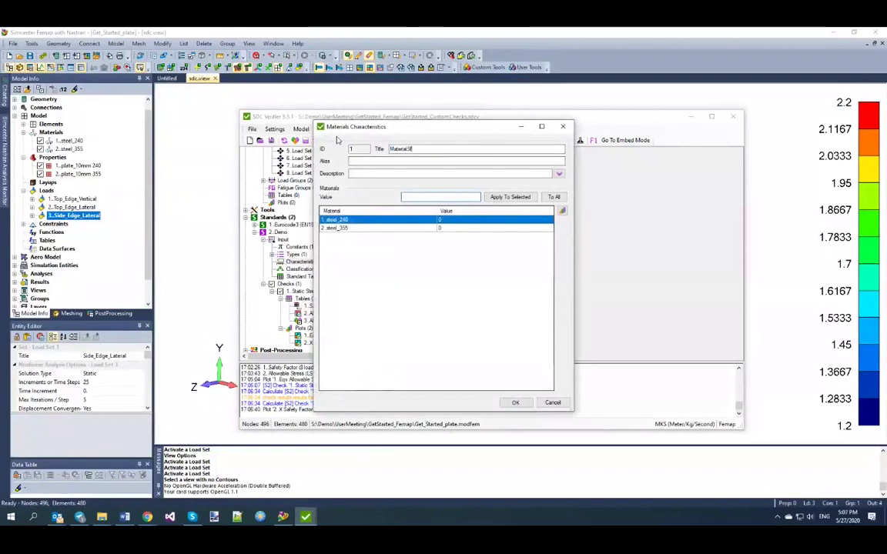
pyautogui.write('ialS')
pyautogui.hotkey('shift', 'Home')
pyautogui.hotkey('ctrl', 'c')
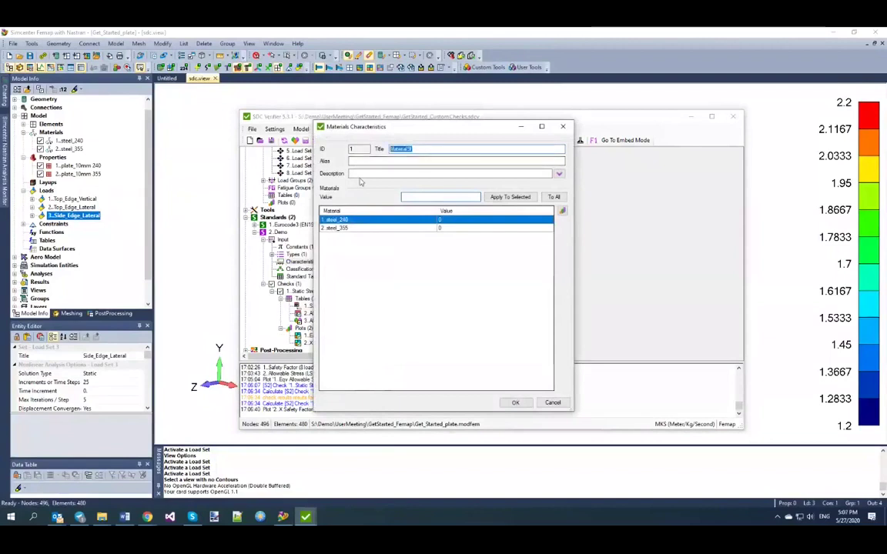
pyautogui.click(424, 161)
pyautogui.hotkey('ctrl', 'v')
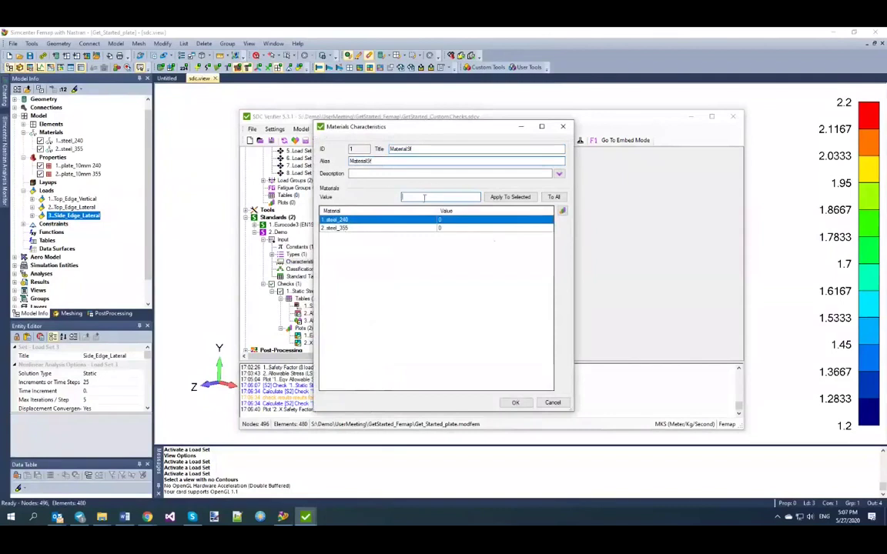
# Assign 1.1 to steel_240 and 1.2 to steel_355, then save the characteristic
pyautogui.write('1.1')
pyautogui.click(509, 197)
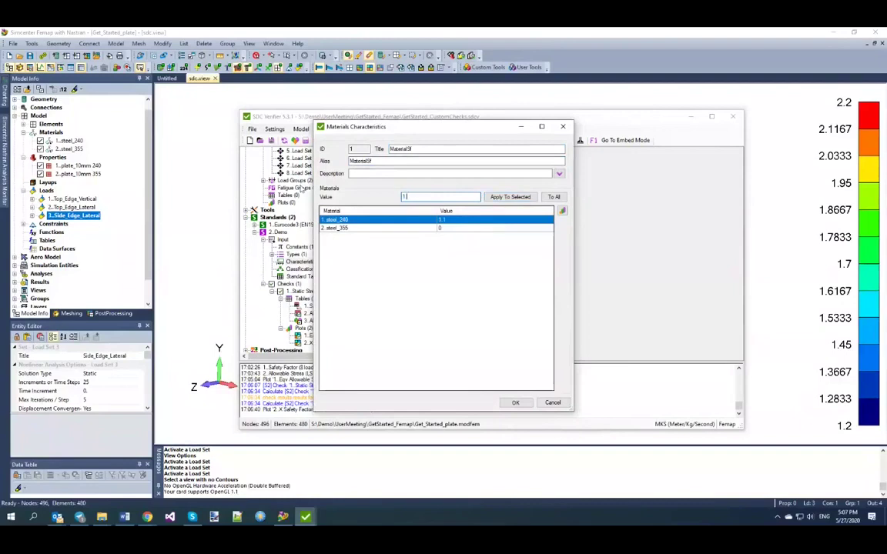
pyautogui.click(469, 228)
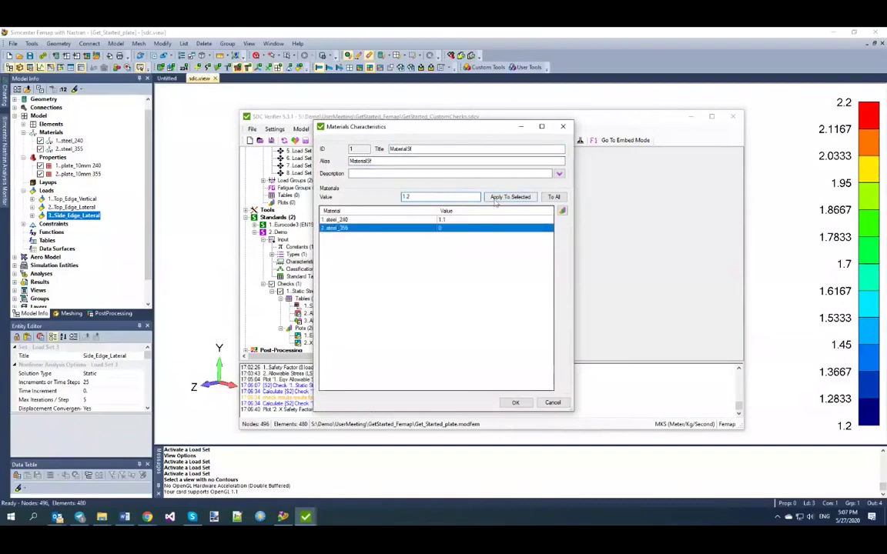
pyautogui.click(510, 198)
pyautogui.click(515, 403)
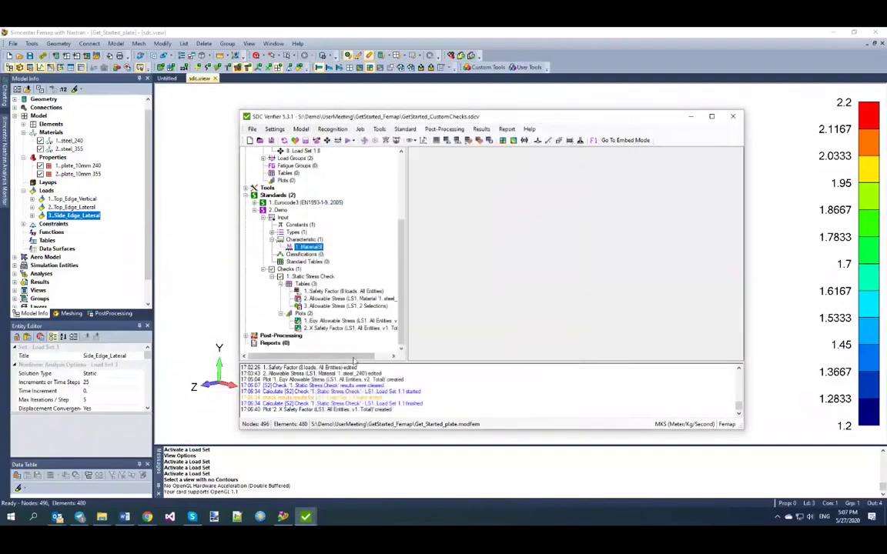
# Replace SfConstant with MaterialSf in the Static Stress Check's Safety Factor formula
pyautogui.rightClick(308, 277)
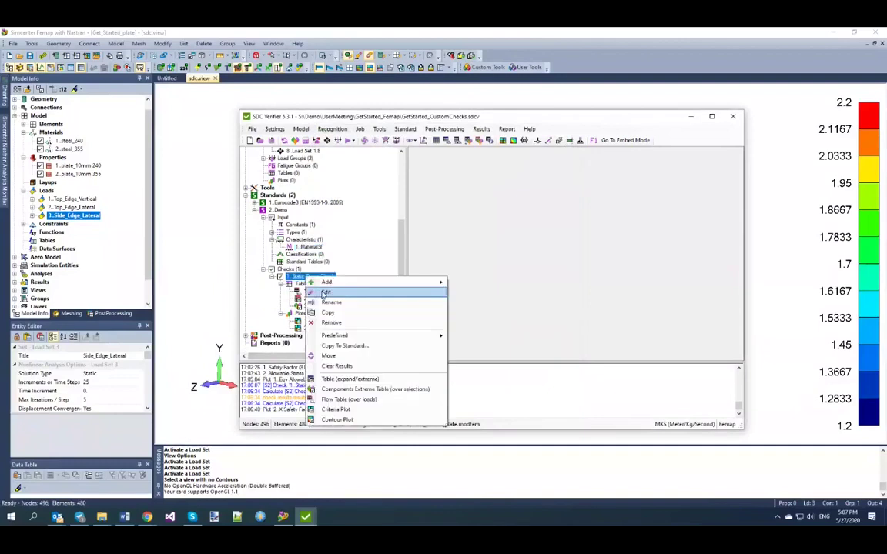
pyautogui.click(326, 292)
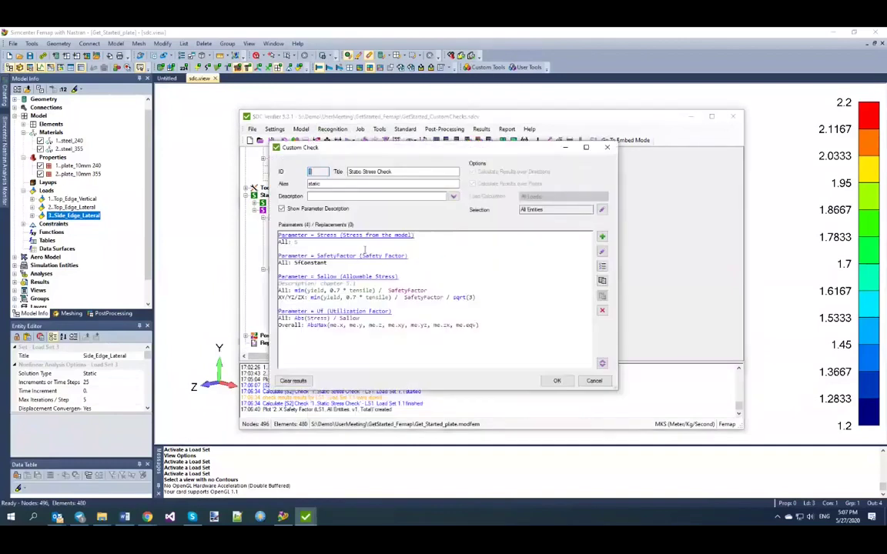
pyautogui.doubleClick(359, 261)
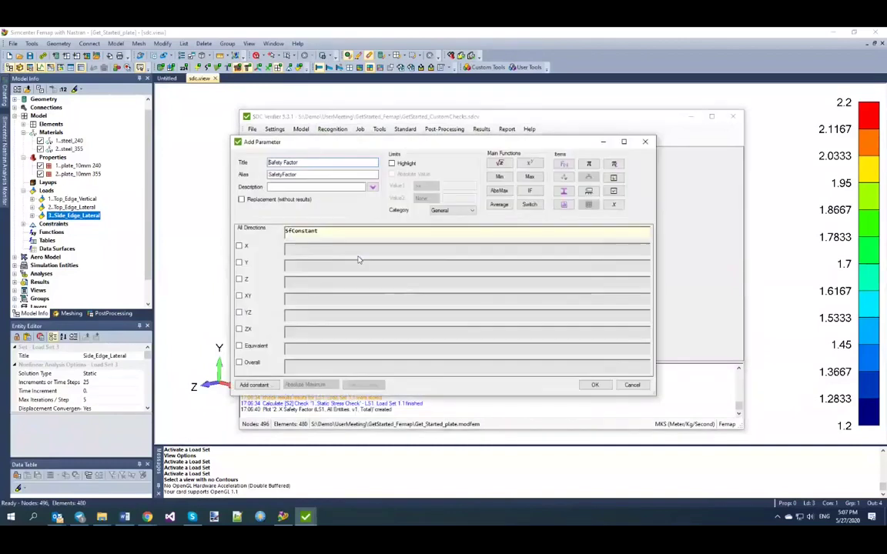
pyautogui.click(590, 192)
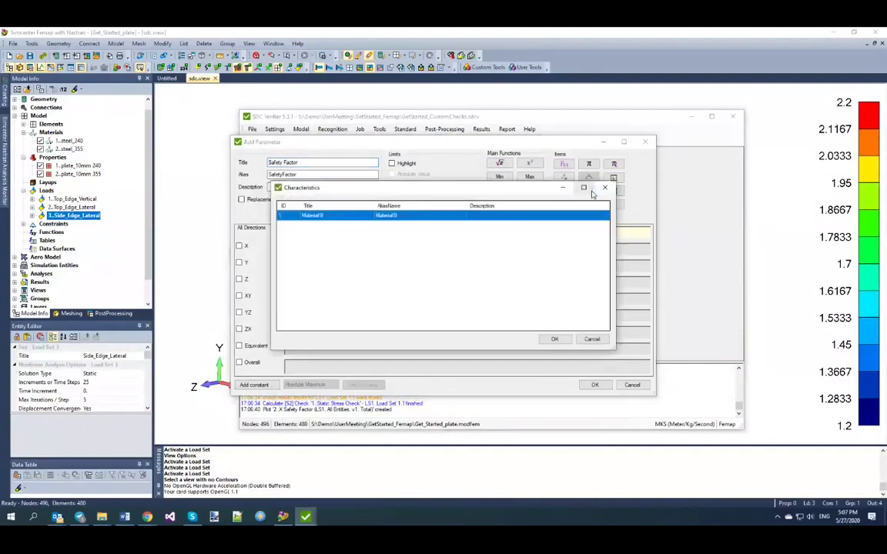
pyautogui.click(554, 339)
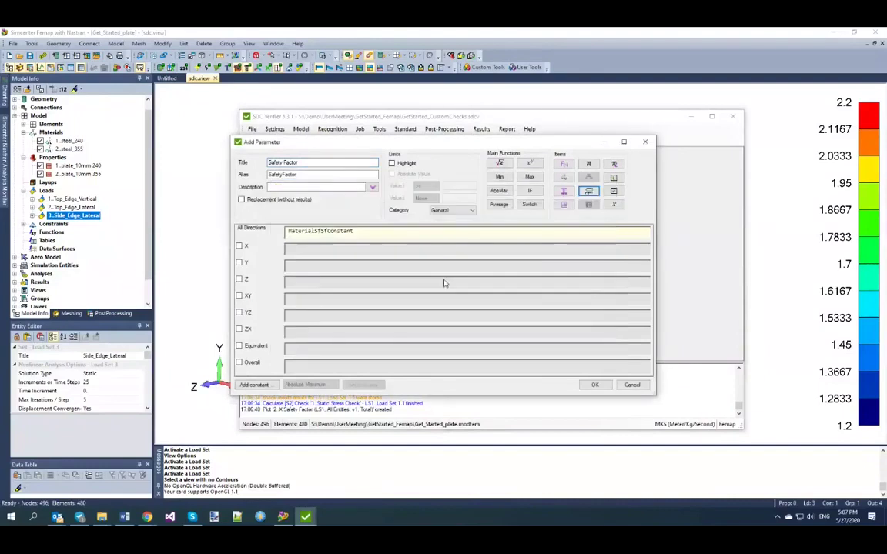
pyautogui.hotkey('shift', 'End')
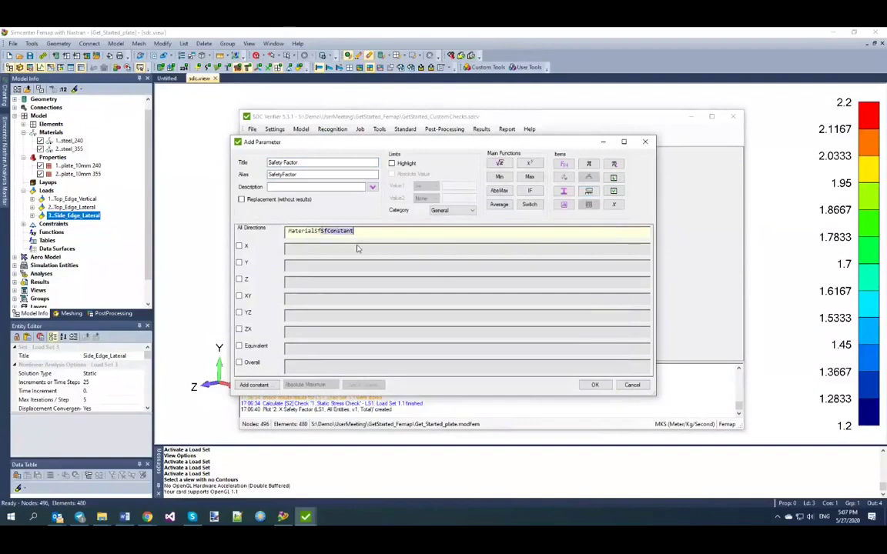
pyautogui.press('Delete')
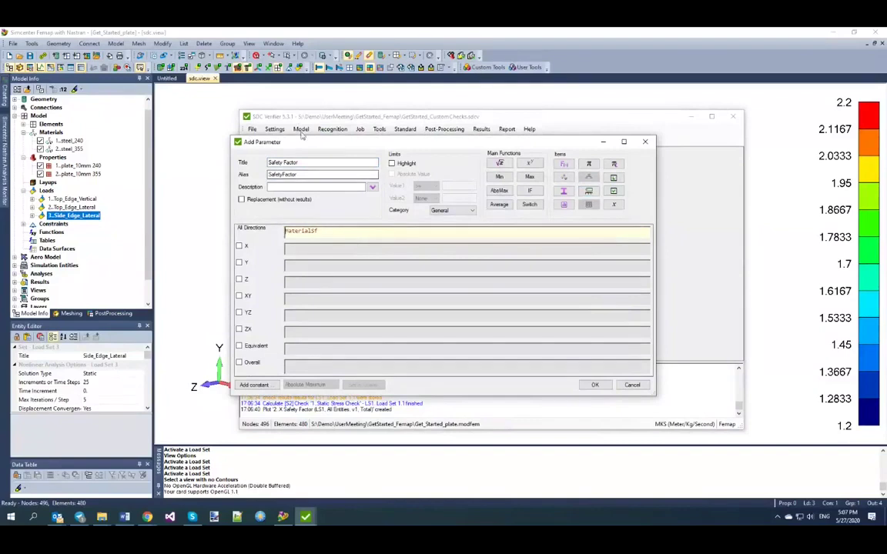
# Confirm the MaterialSf safety factor formula and save the Static Stress Check
pyautogui.moveTo(303, 141); pyautogui.dragTo(506, 145)
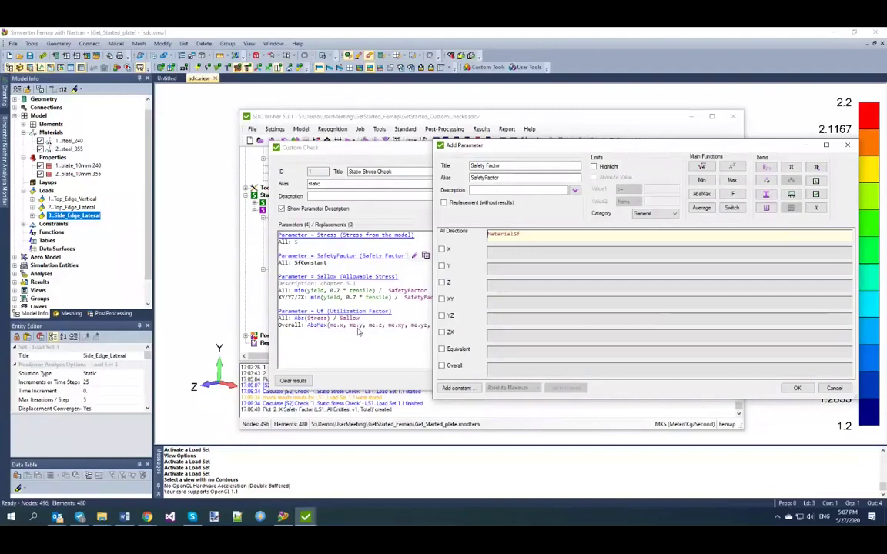
pyautogui.moveTo(496, 145); pyautogui.dragTo(373, 145)
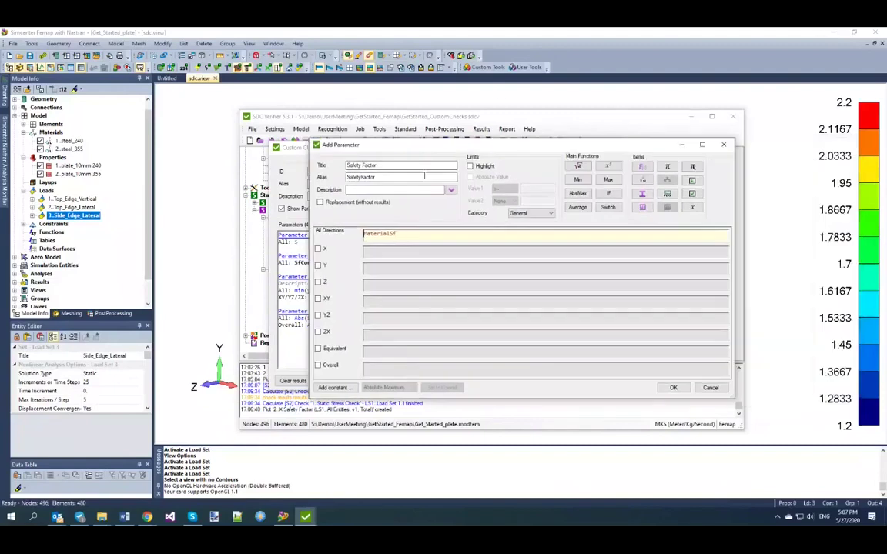
pyautogui.doubleClick(402, 235)
pyautogui.click(388, 234)
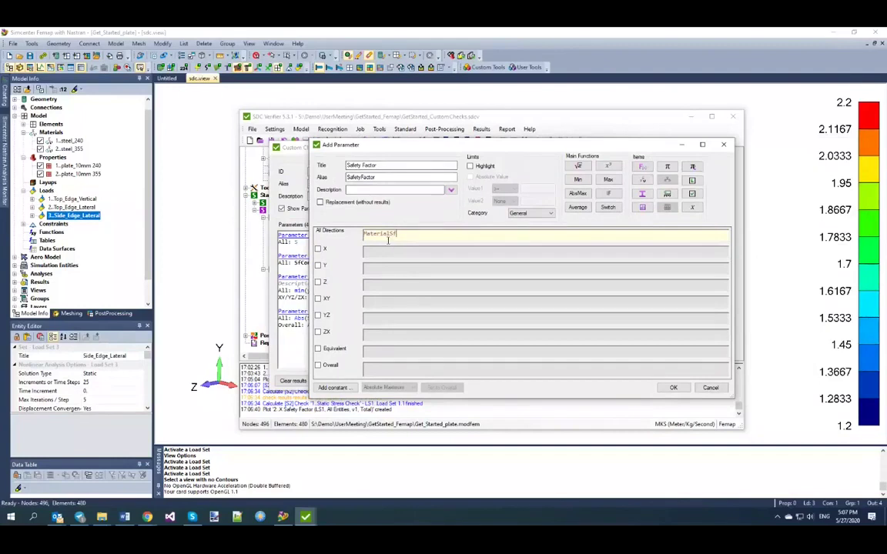
pyautogui.click(670, 388)
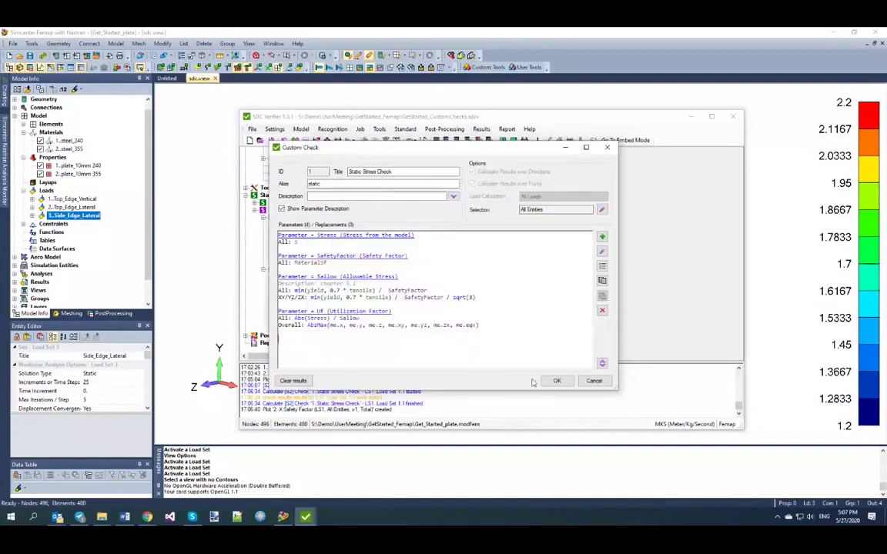
pyautogui.click(556, 380)
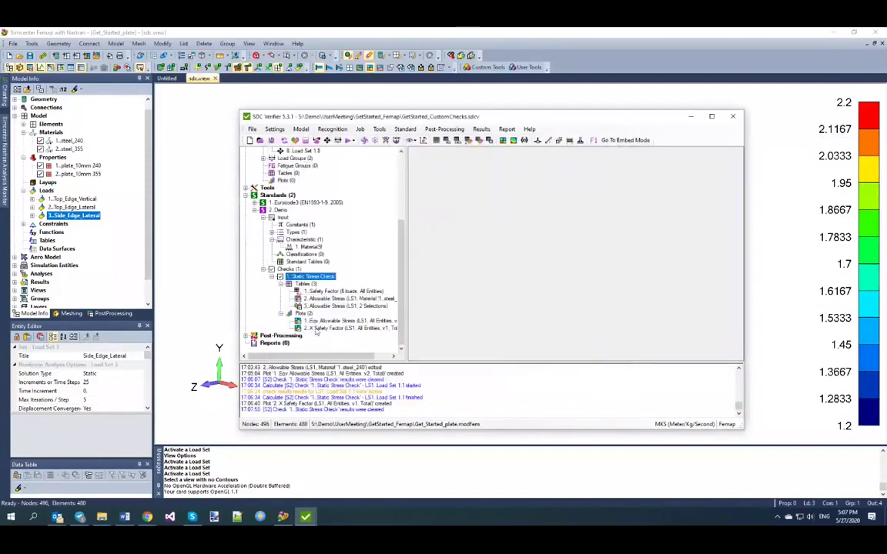
# Re-preview the X Safety Factor plot, now 1.1 on the base beam and 1.2 on the column, and save it
pyautogui.rightClick(348, 328)
pyautogui.click(332, 342)
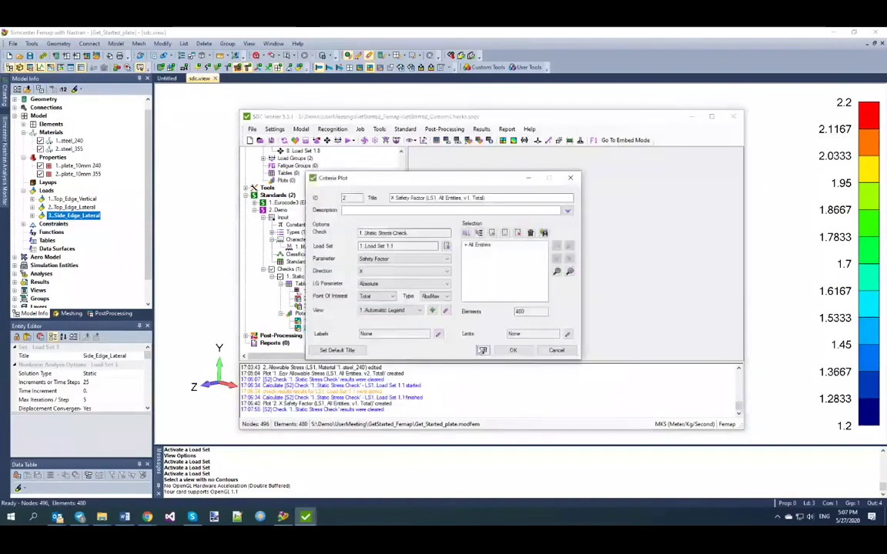
pyautogui.click(483, 350)
pyautogui.click(496, 349)
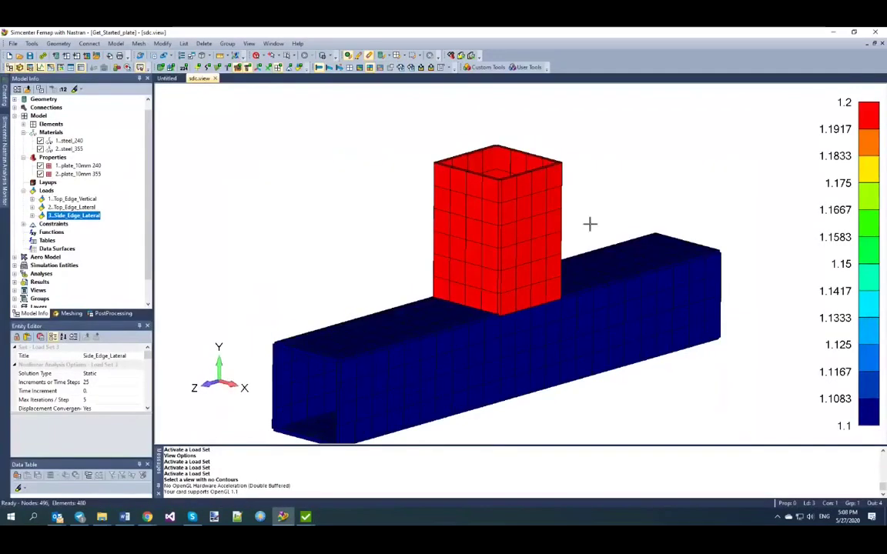
pyautogui.moveTo(590, 225); pyautogui.dragTo(422, 309, button='middle')
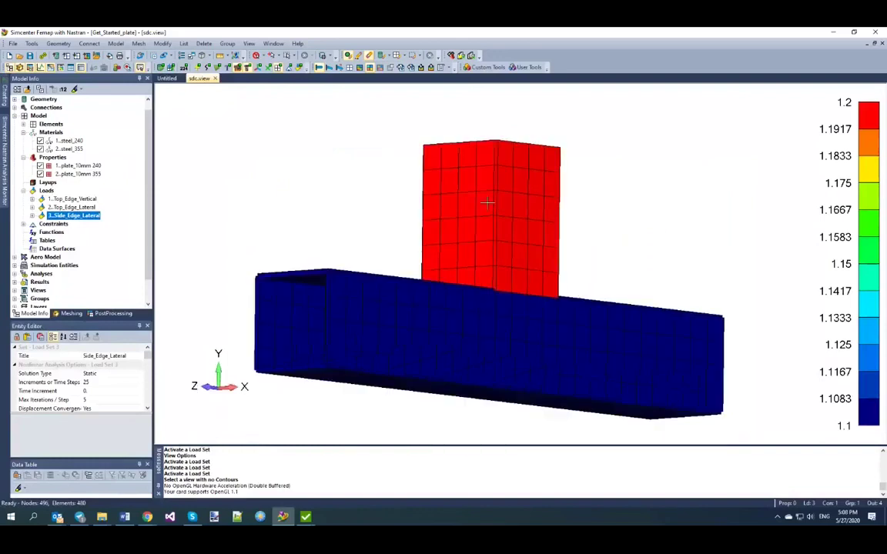
pyautogui.moveTo(487, 203); pyautogui.dragTo(488, 317, button='middle')
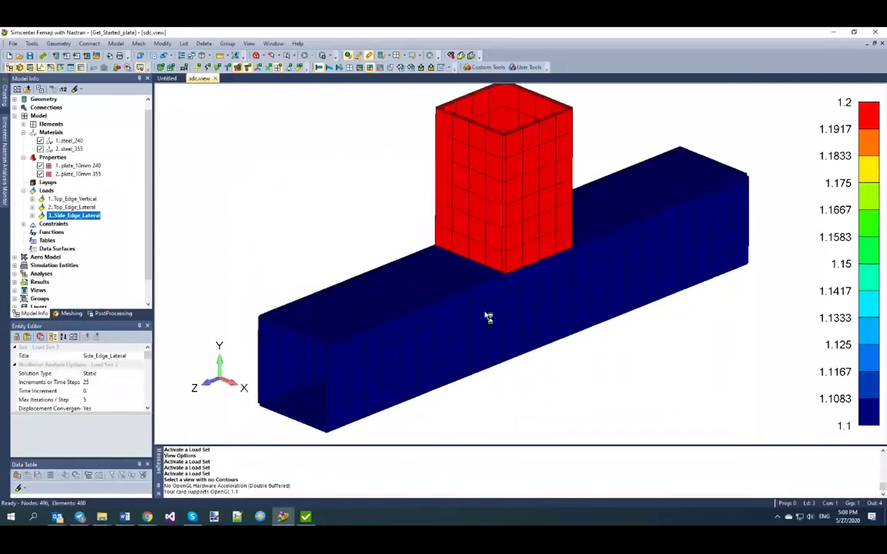
pyautogui.scroll(-2, 485, 314)
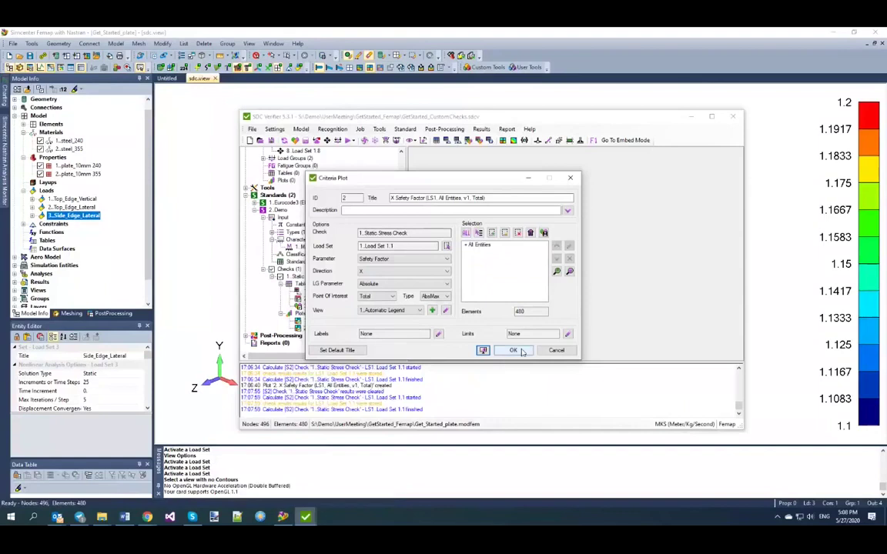
pyautogui.click(517, 352)
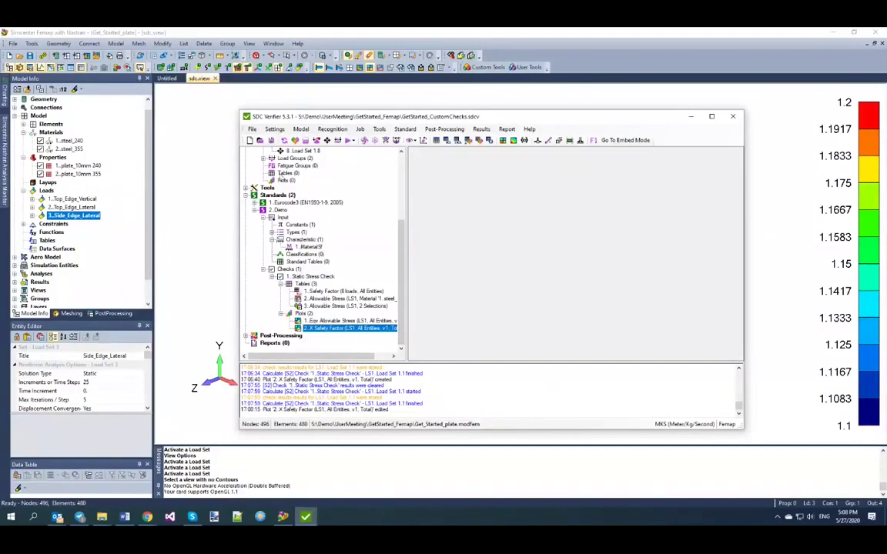
# Start adding a load characteristic under Characteristic, then cancel it
pyautogui.scroll(2, 277, 172)
pyautogui.scroll(-2, 309, 181)
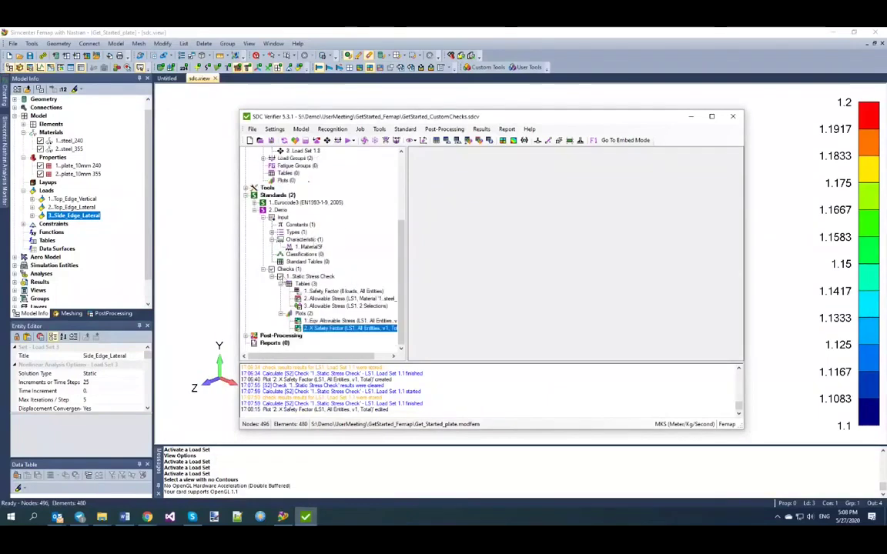
pyautogui.click(302, 240)
pyautogui.rightClick(297, 240)
pyautogui.moveTo(331, 250)
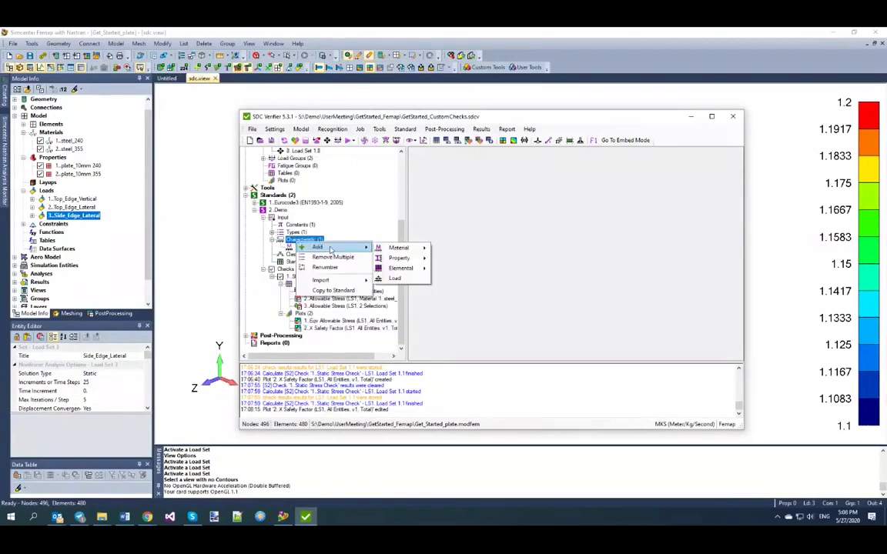
pyautogui.click(394, 278)
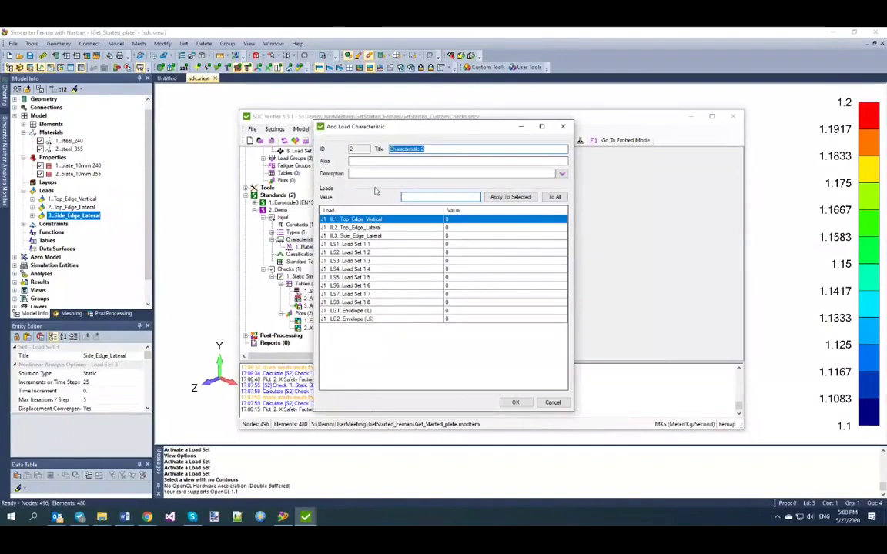
pyautogui.click(515, 402)
# Bring up the Characteristic group's Add > Elemental > Numeric menu choice
pyautogui.rightClick(304, 240)
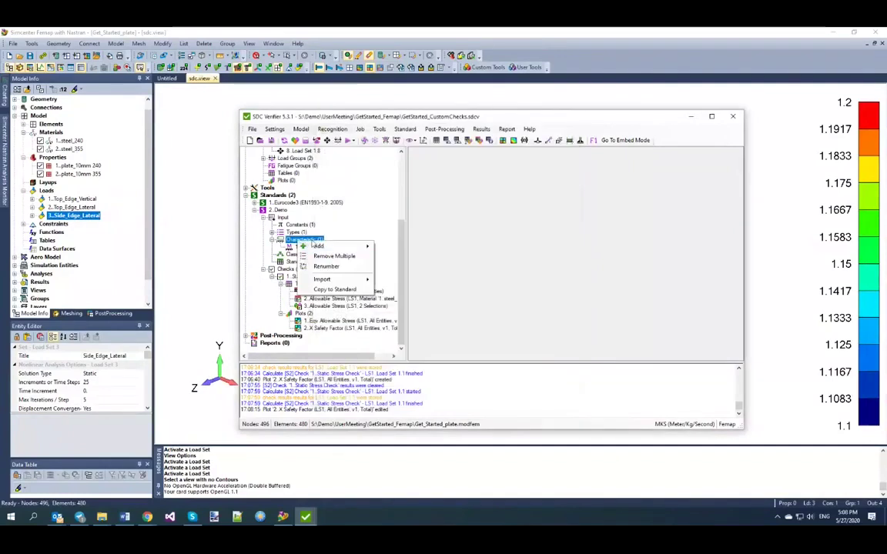
pyautogui.moveTo(324, 246)
pyautogui.moveTo(399, 247)
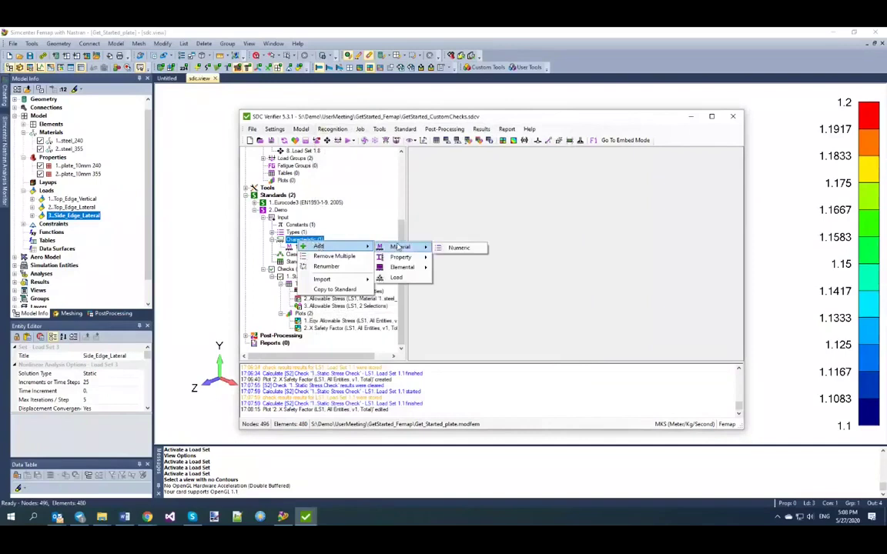
pyautogui.moveTo(398, 270)
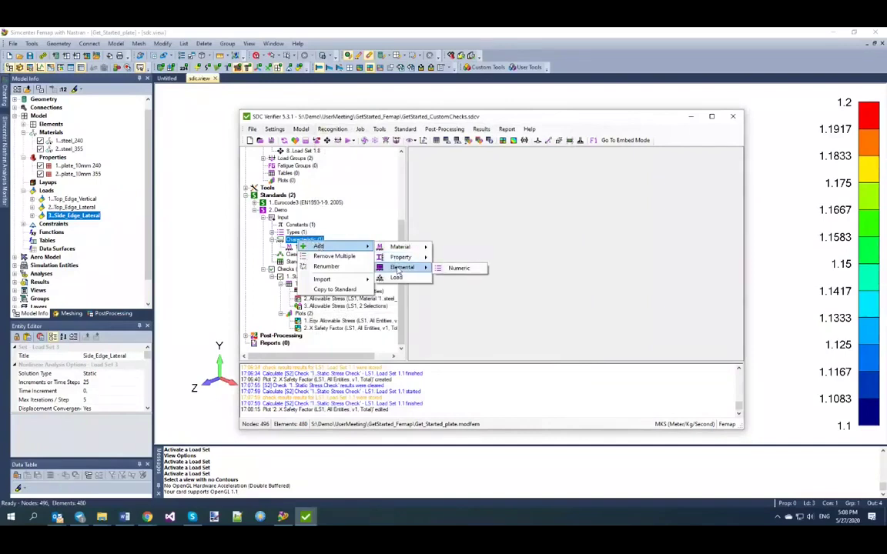
# Start a numeric element characteristic ElemSF and give all elements the value 1.4
pyautogui.click(472, 269)
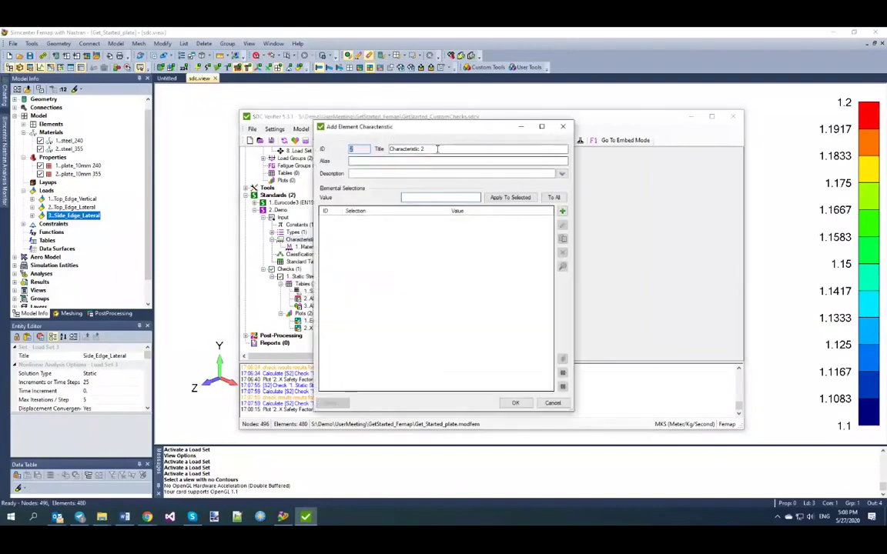
pyautogui.write('BemSf')
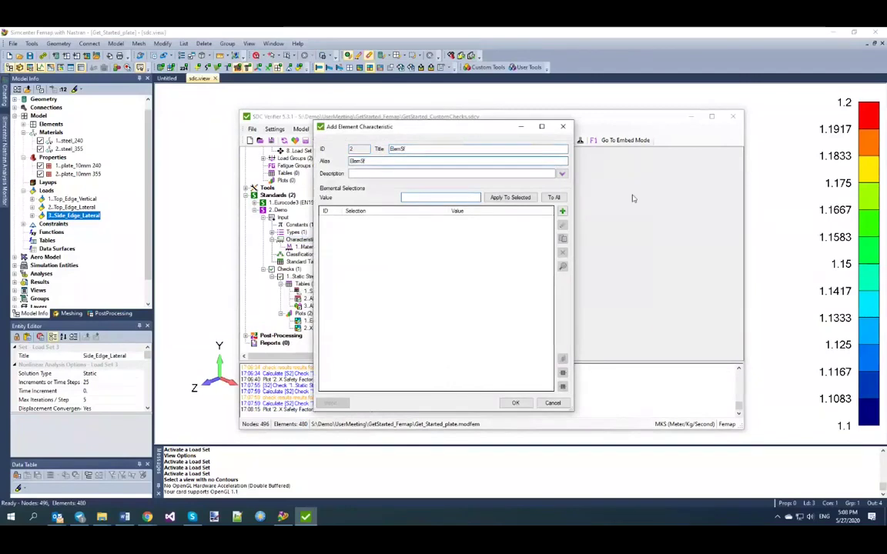
pyautogui.click(563, 211)
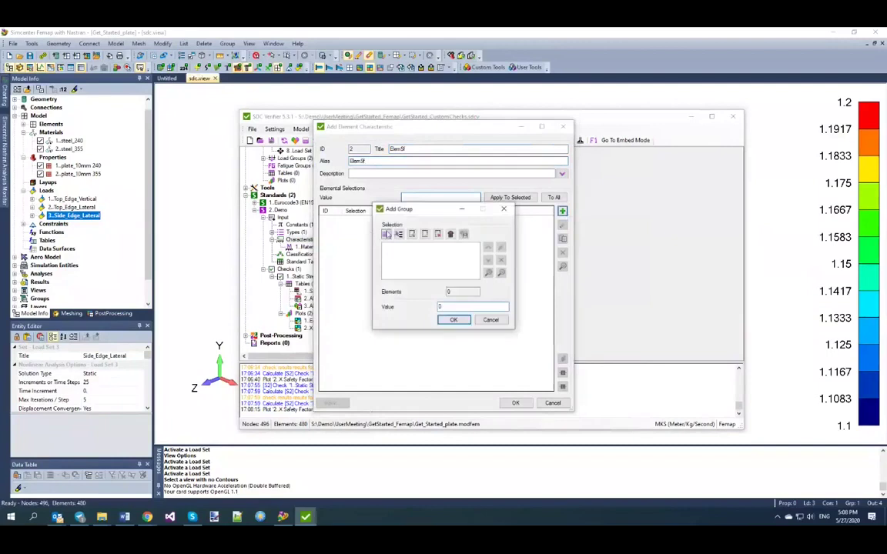
pyautogui.write('1')
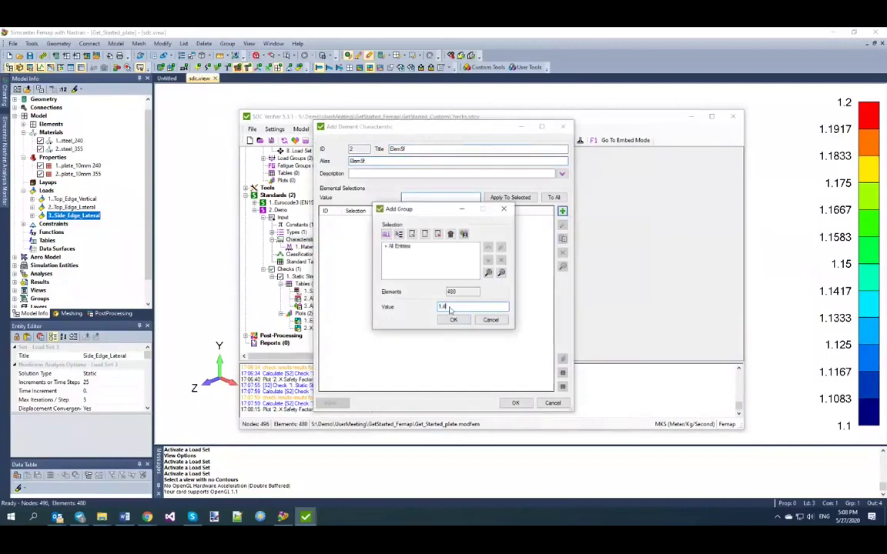
pyautogui.write('.4')
pyautogui.click(454, 320)
# Add a second selection covering all welds with the value 1.6
pyautogui.click(563, 211)
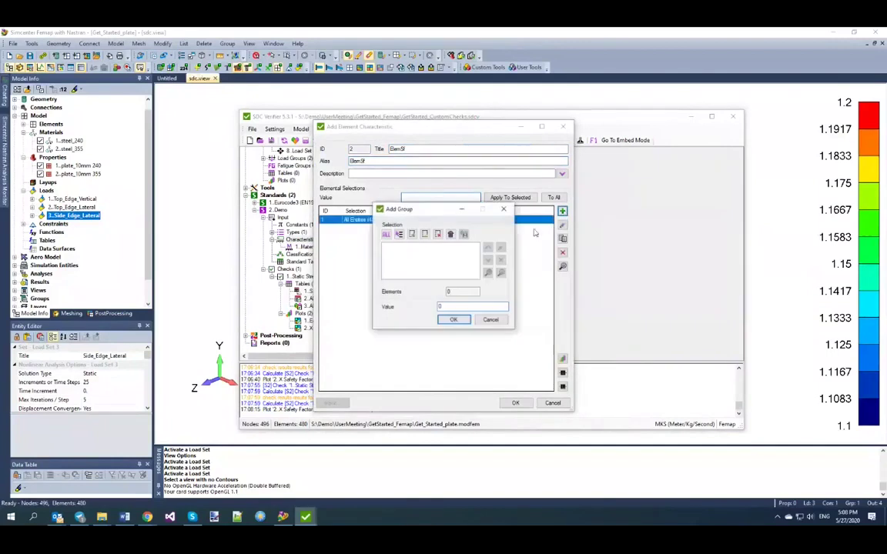
pyautogui.click(399, 234)
pyautogui.moveTo(440, 340)
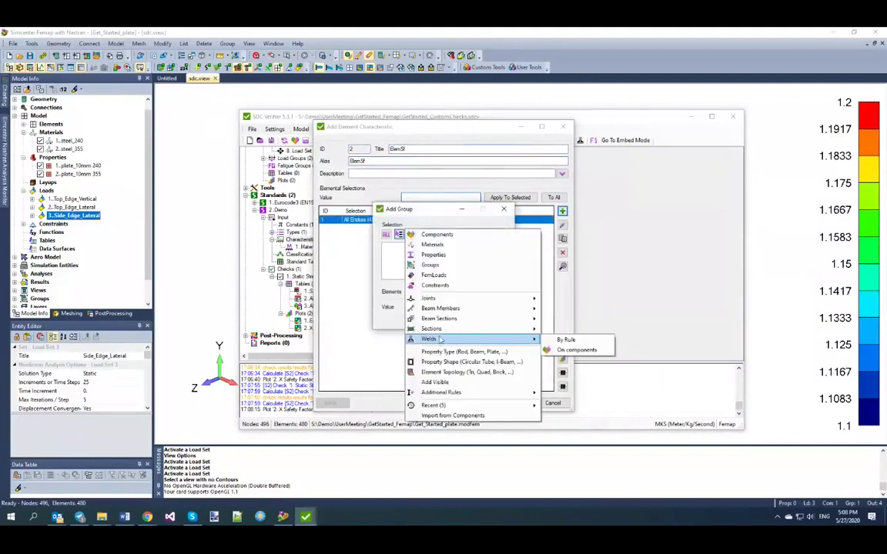
pyautogui.click(566, 340)
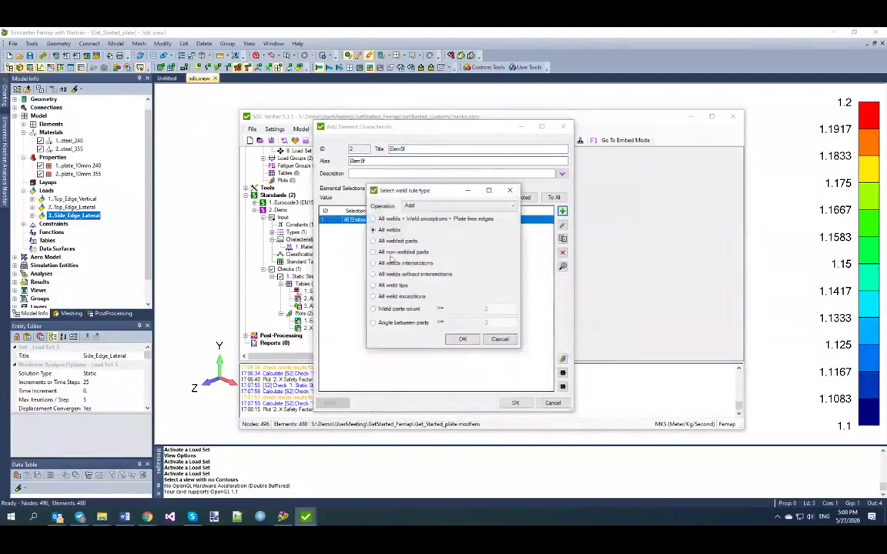
pyautogui.click(462, 339)
pyautogui.click(466, 307)
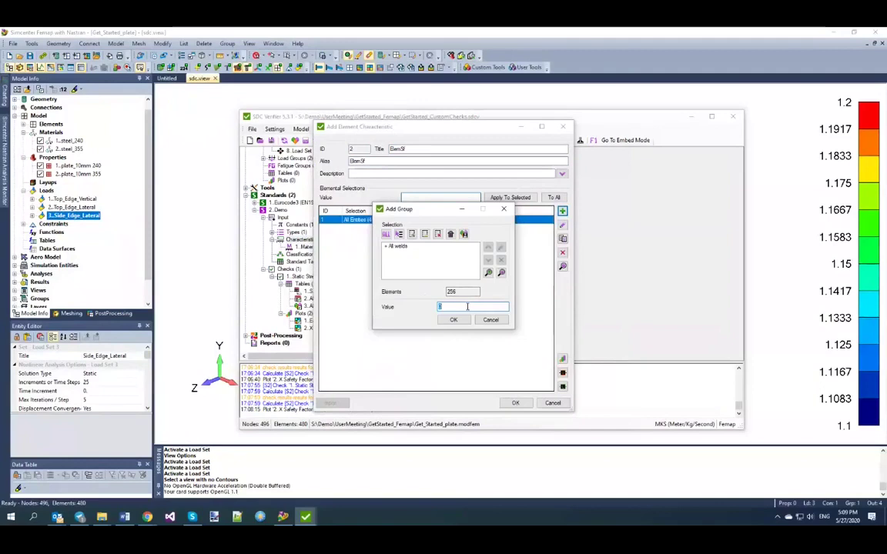
pyautogui.write('1.6')
pyautogui.click(453, 320)
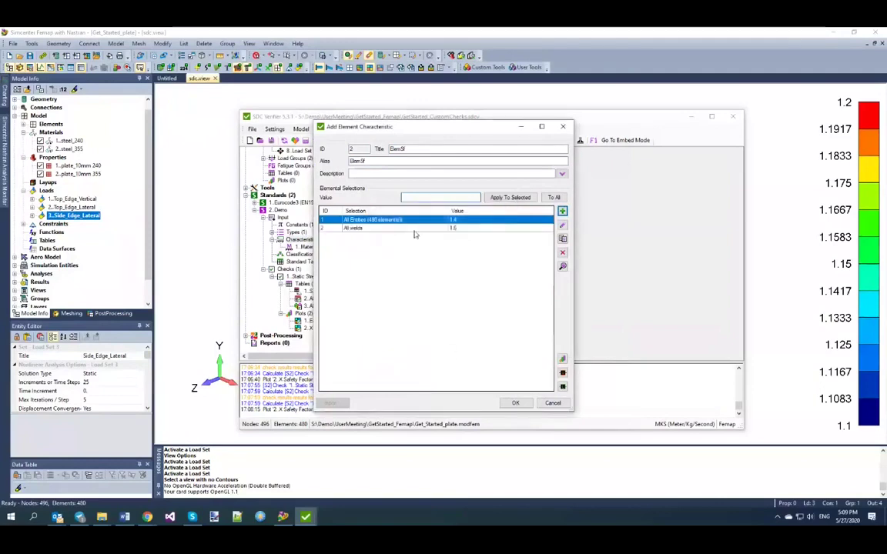
# Preview the ElemSF values on the model and confirm the characteristic
pyautogui.keyDown('shift'); pyautogui.click(368, 228); pyautogui.keyUp('shift')
pyautogui.click(562, 359)
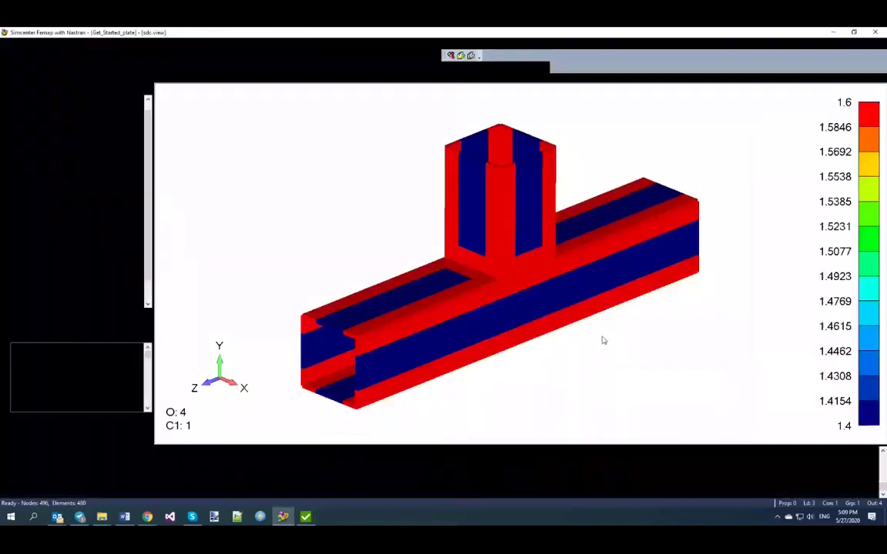
pyautogui.moveTo(564, 342); pyautogui.dragTo(485, 258, button='middle')
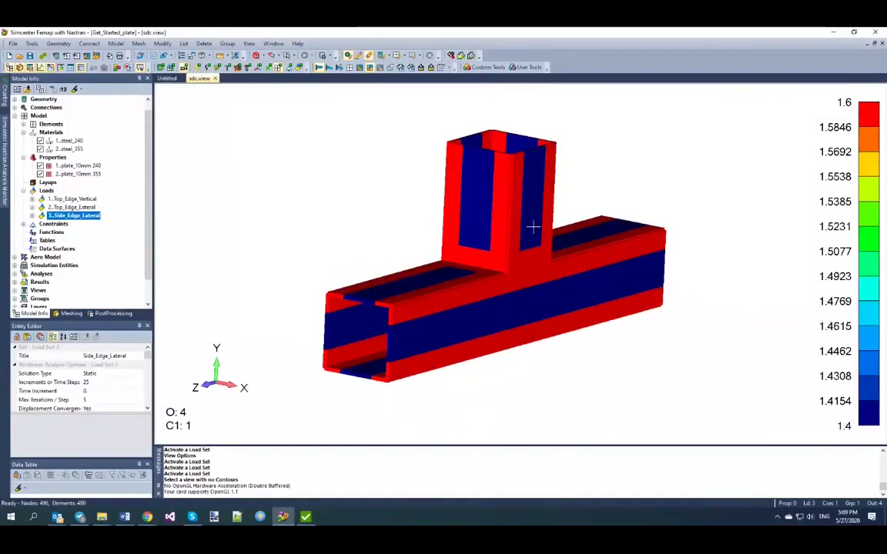
pyautogui.moveTo(494, 211); pyautogui.dragTo(277, 467, button='middle')
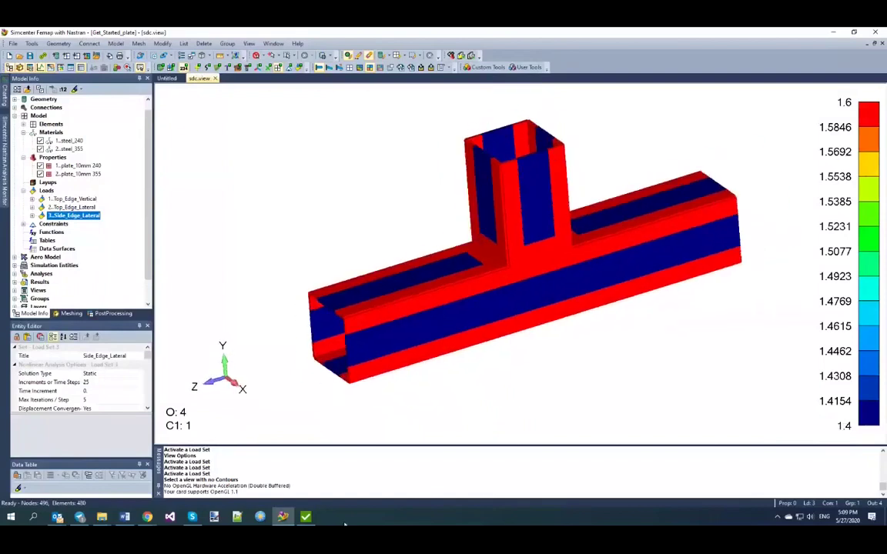
pyautogui.click(306, 517)
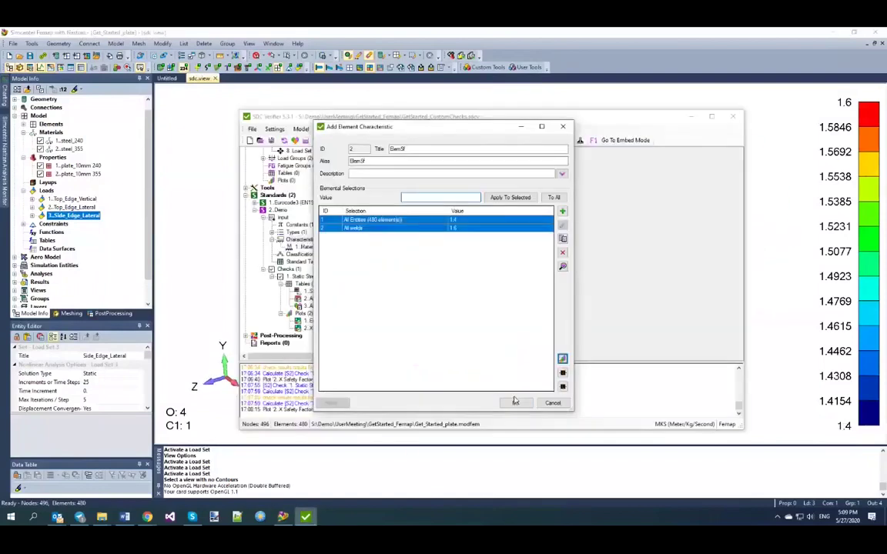
pyautogui.click(515, 403)
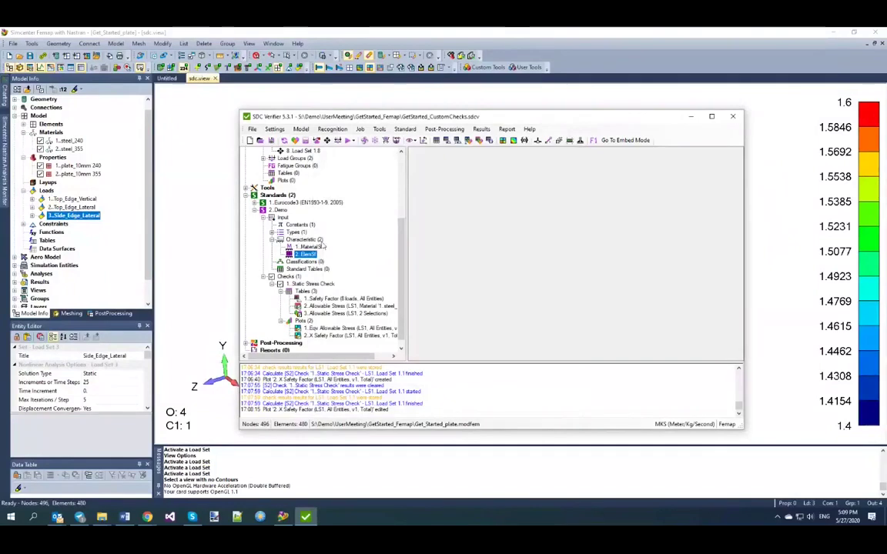
# Change the Static Stress Check's SafetyFactor formula to ElemSF and save the check
pyautogui.doubleClick(301, 285)
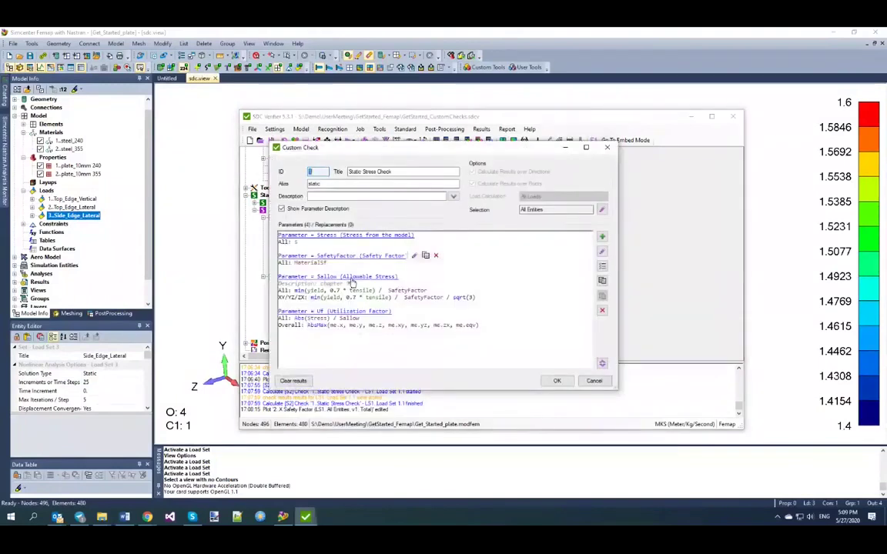
pyautogui.doubleClick(352, 282)
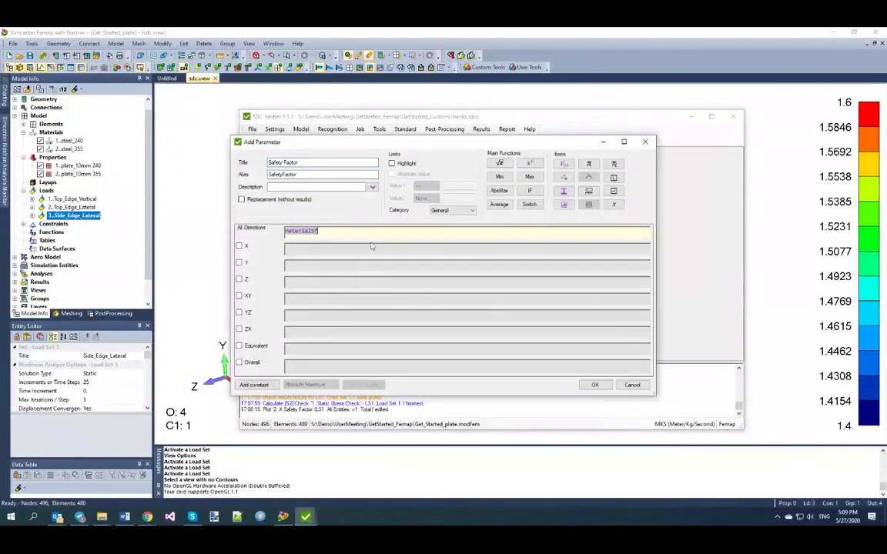
pyautogui.write('Elem')
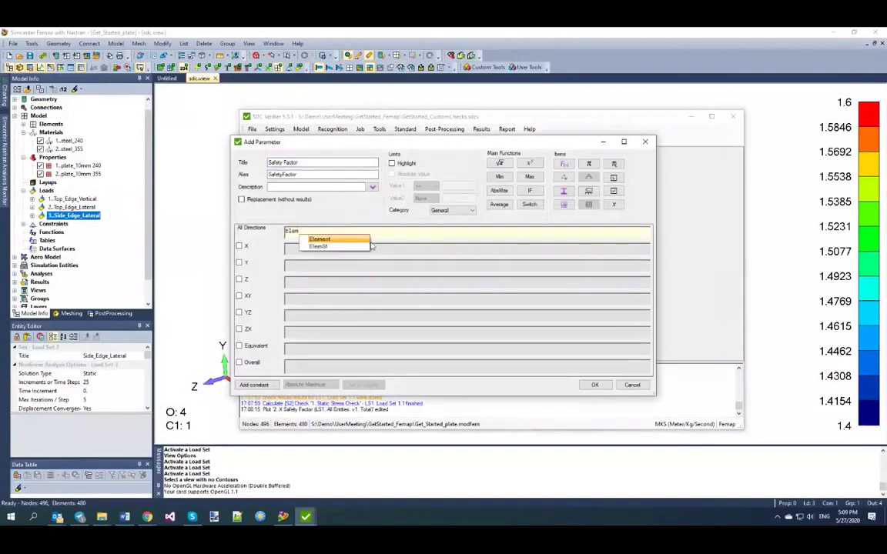
pyautogui.write('SF')
pyautogui.click(594, 385)
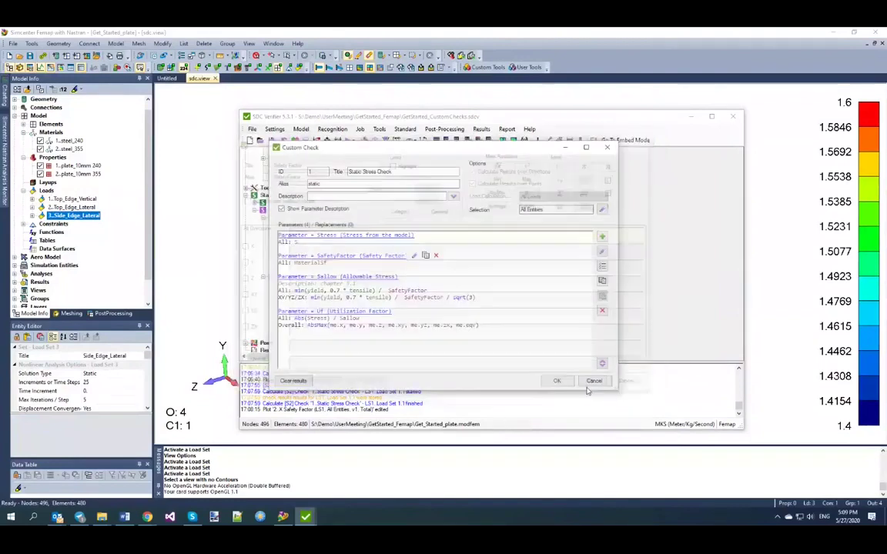
pyautogui.click(556, 380)
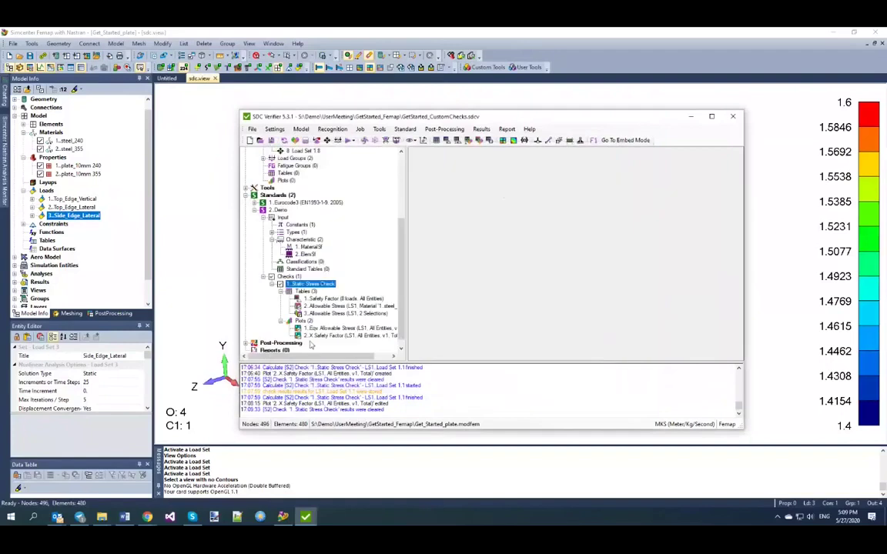
# Re-preview the X Safety Factor plot on the model and save its settings
pyautogui.rightClick(275, 301)
pyautogui.click(307, 311)
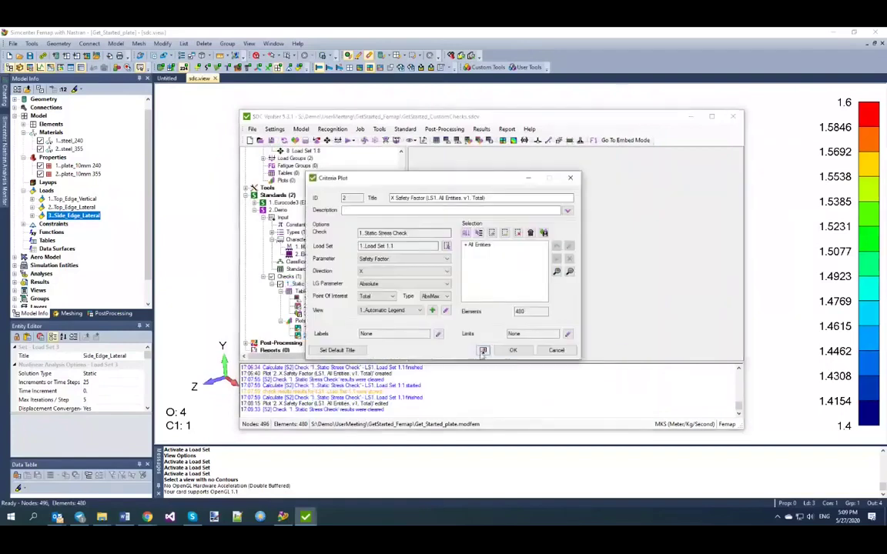
pyautogui.click(483, 350)
pyautogui.click(508, 349)
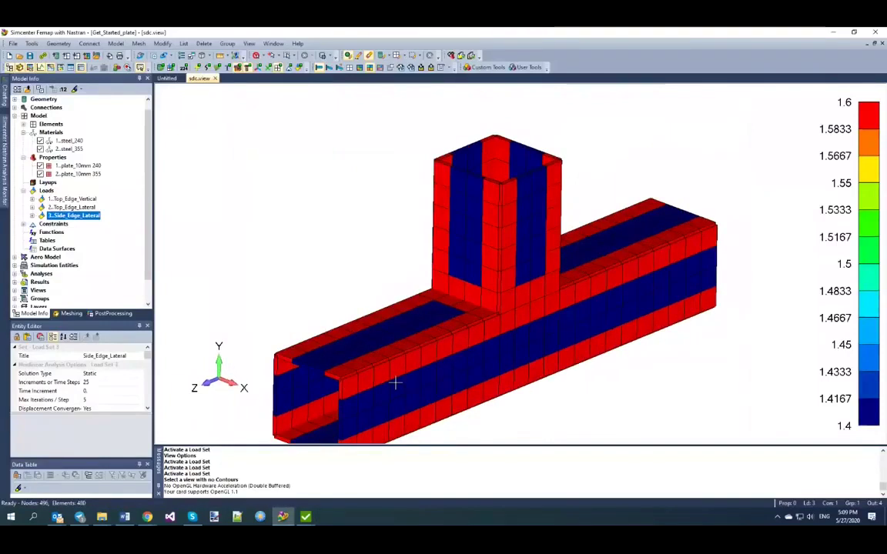
pyautogui.moveTo(306, 516)
pyautogui.click(318, 431)
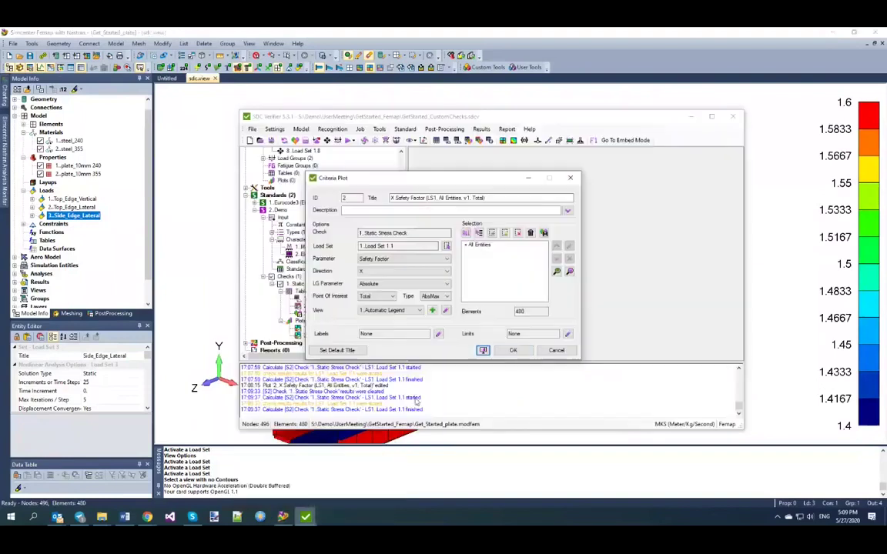
pyautogui.click(512, 350)
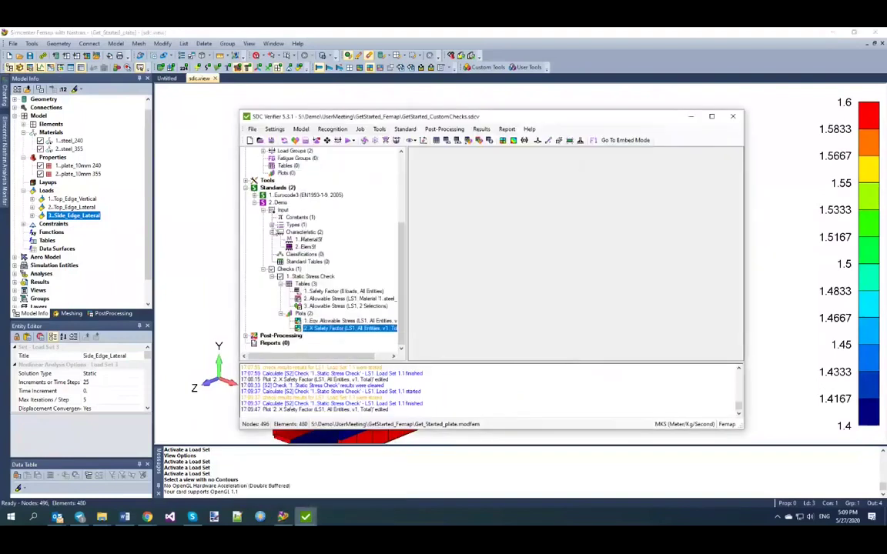
pyautogui.click(274, 232)
pyautogui.click(296, 255)
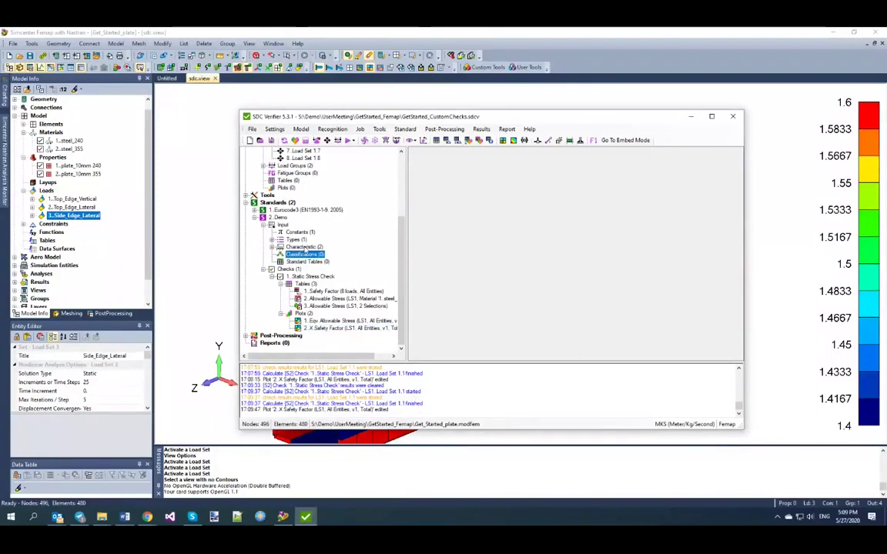
# Collapse the Demo standard, expand Eurocode3, and open its FAT Class classification
pyautogui.click(254, 218)
pyautogui.click(263, 306)
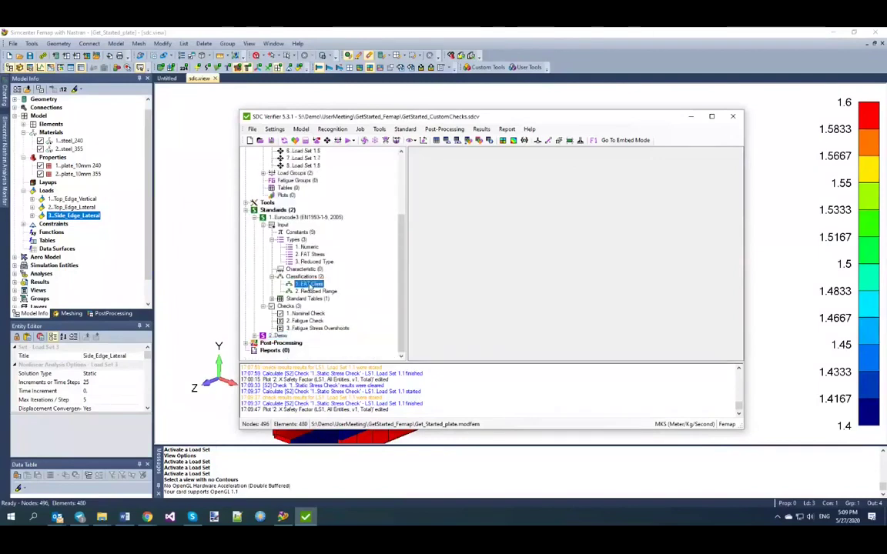
pyautogui.rightClick(309, 285)
pyautogui.click(329, 299)
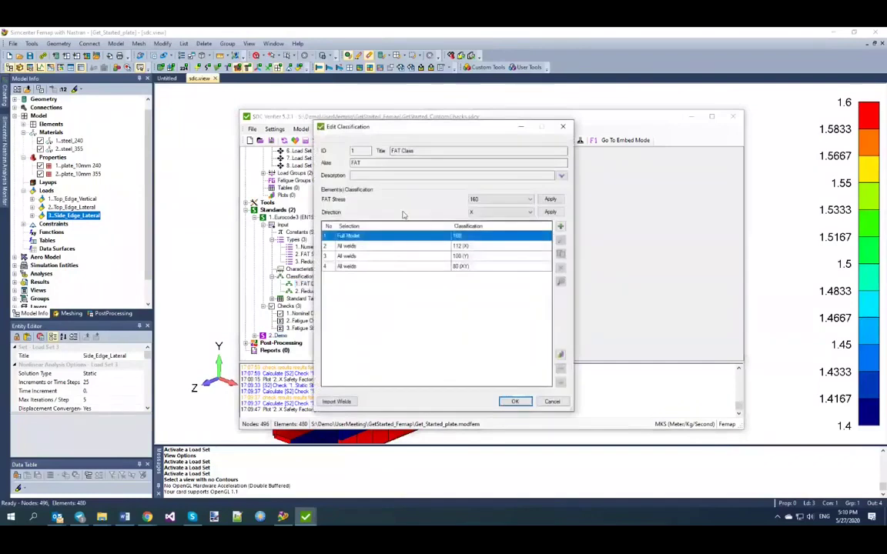
# Review the FAT Class rows: Full Model 160, welds 112 (X), 100 (Y), 80 (XY), then close
pyautogui.click(401, 246)
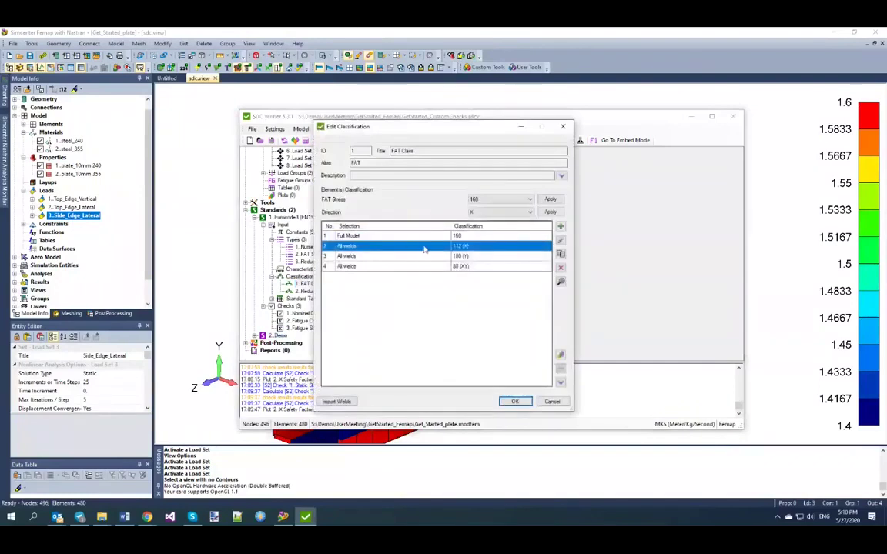
pyautogui.click(475, 258)
pyautogui.click(478, 268)
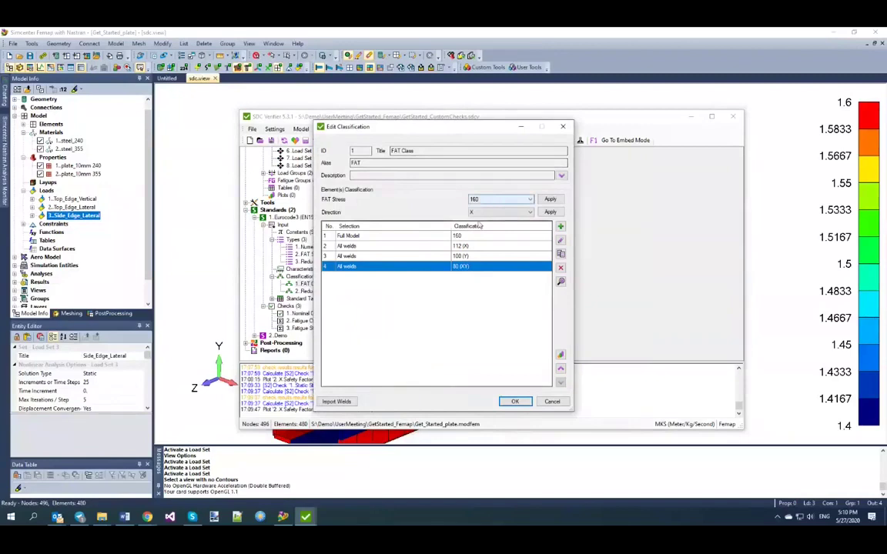
pyautogui.click(401, 237)
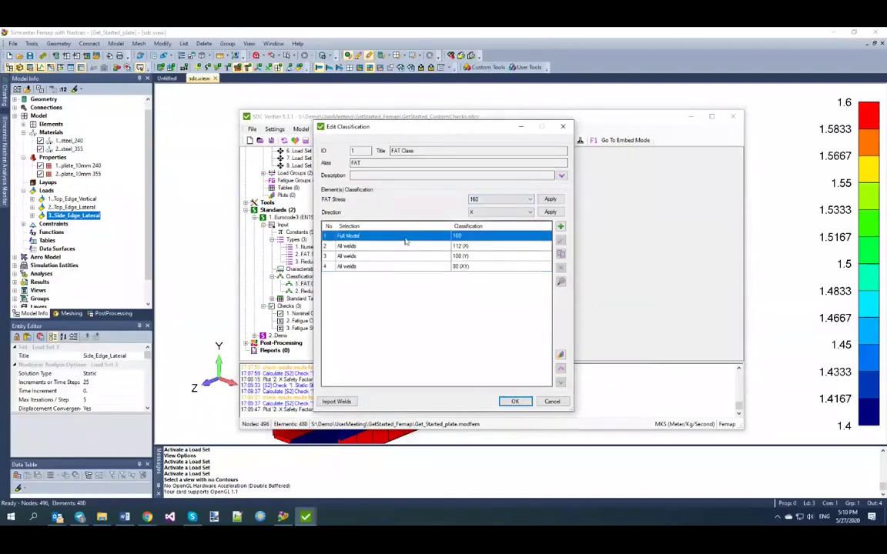
pyautogui.click(426, 246)
pyautogui.click(425, 256)
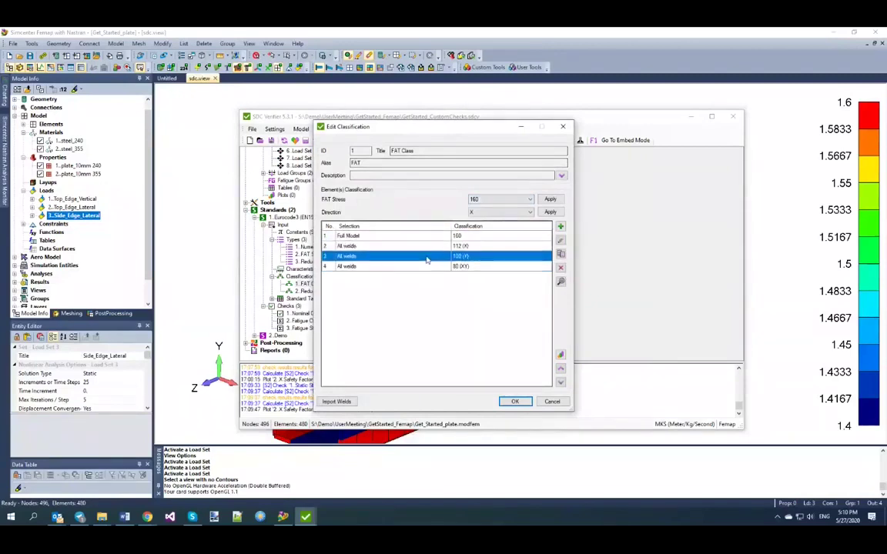
pyautogui.click(428, 267)
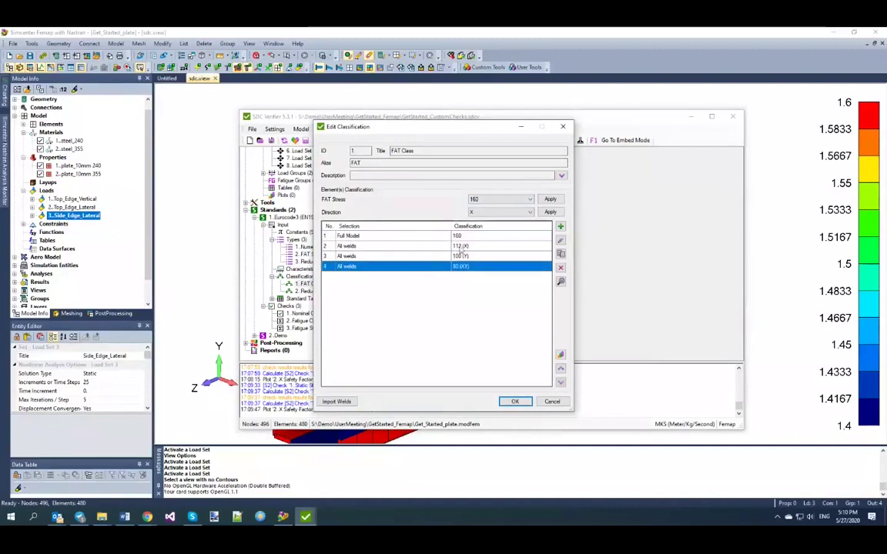
pyautogui.click(432, 247)
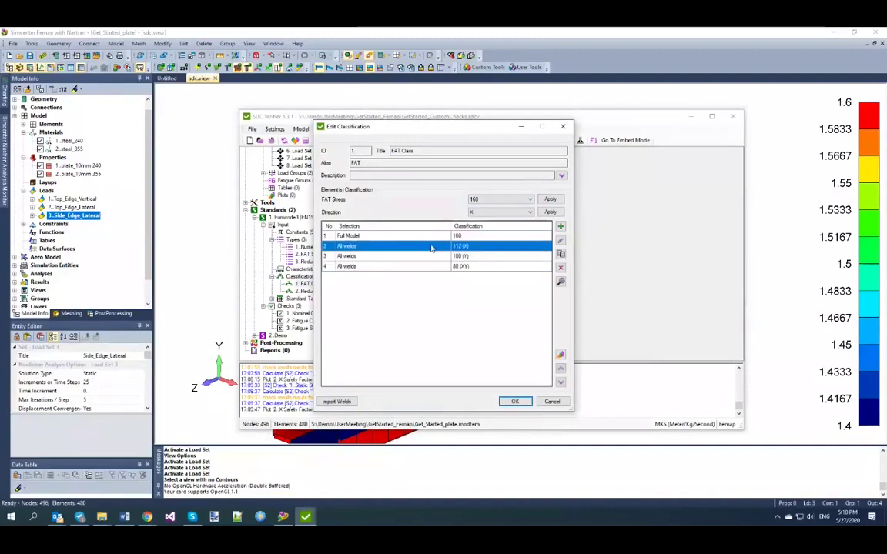
pyautogui.click(515, 401)
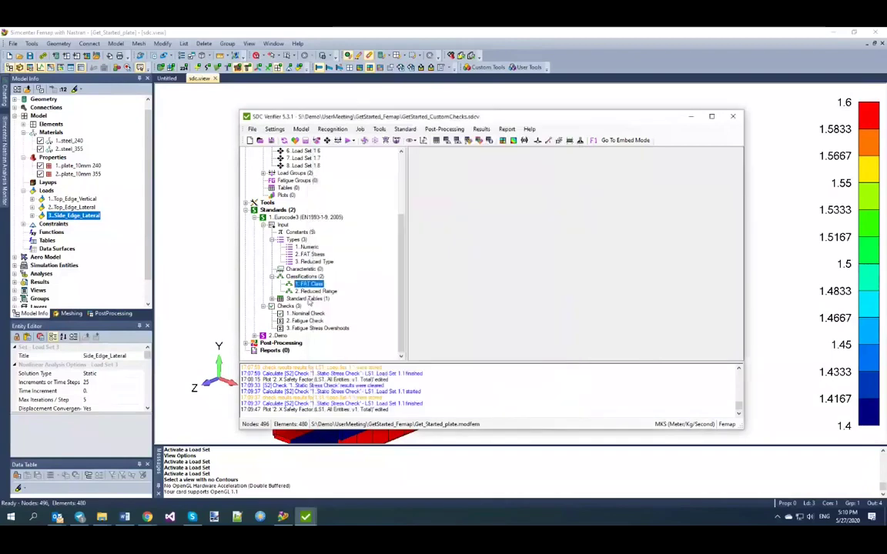
# Bring up the context menu of the Demo standard's Standard Tables (0) node
pyautogui.rightClick(273, 302)
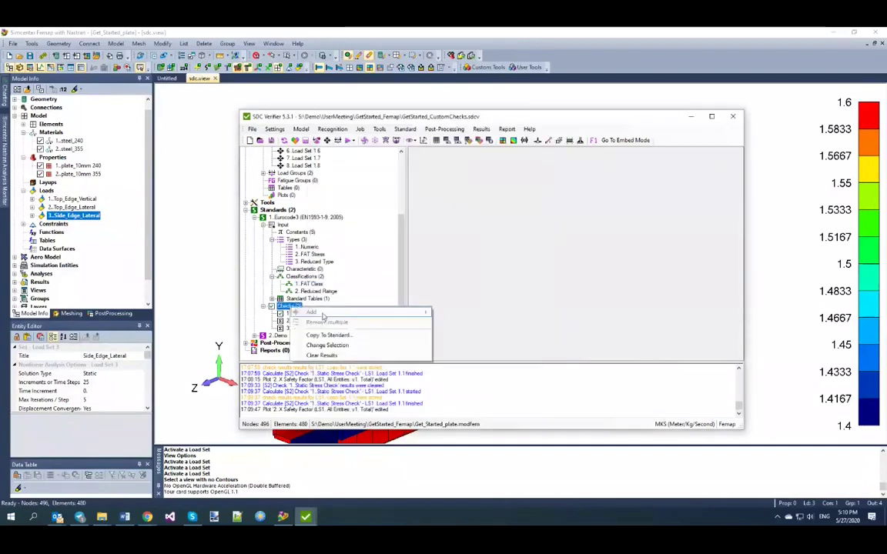
pyautogui.click(431, 289)
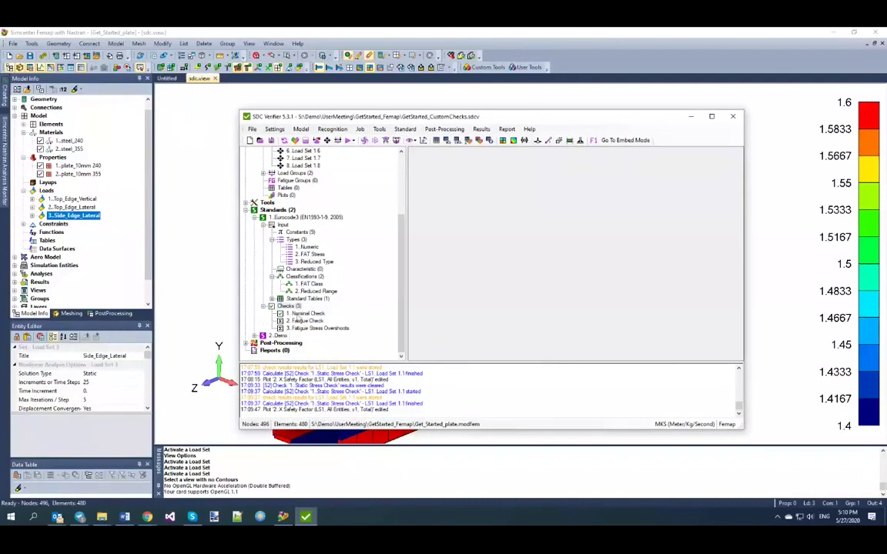
pyautogui.scroll(-2, 349, 260)
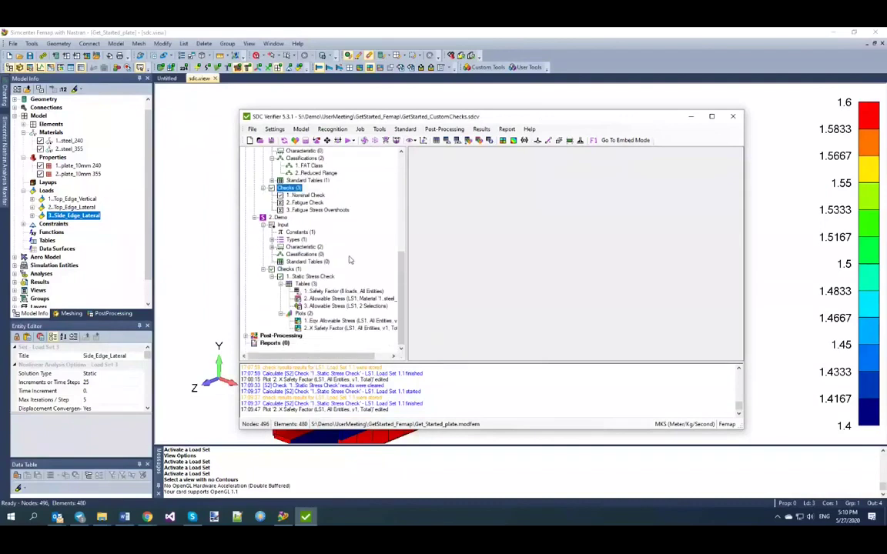
pyautogui.scroll(2, 349, 260)
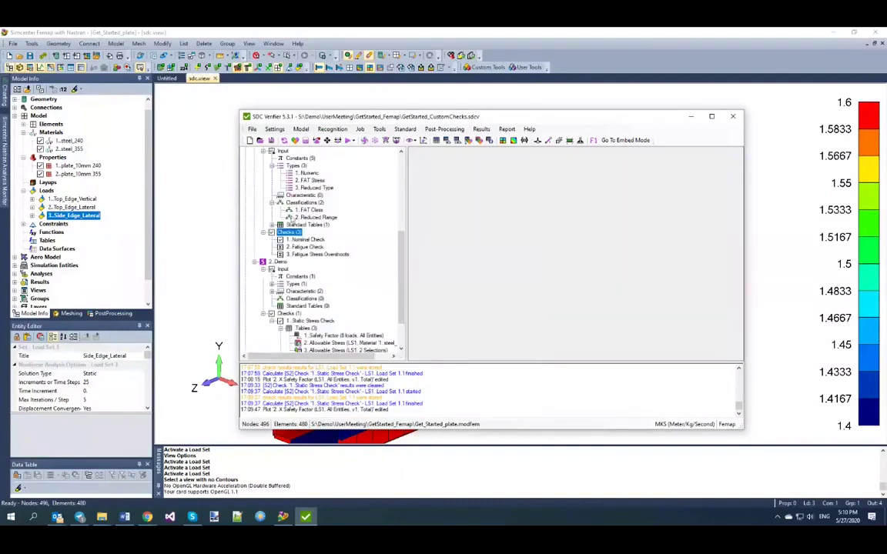
pyautogui.scroll(-1, 349, 260)
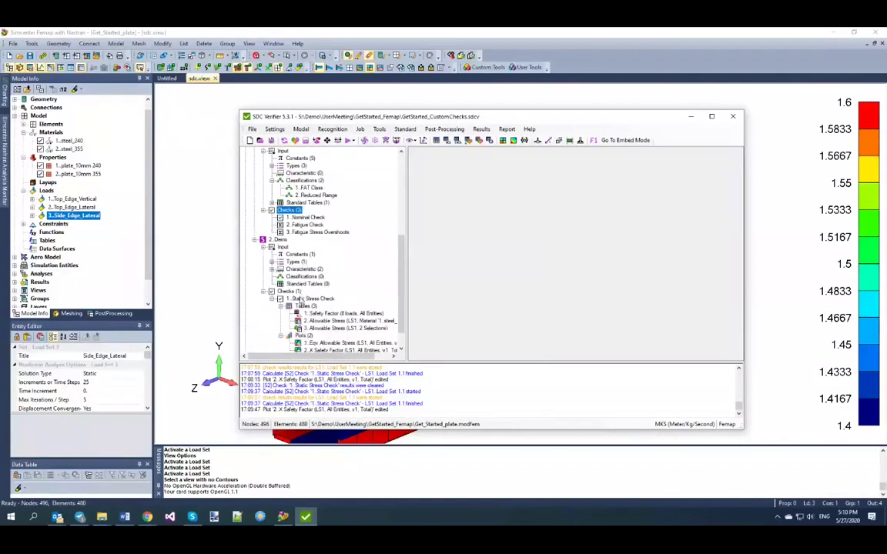
pyautogui.rightClick(291, 284)
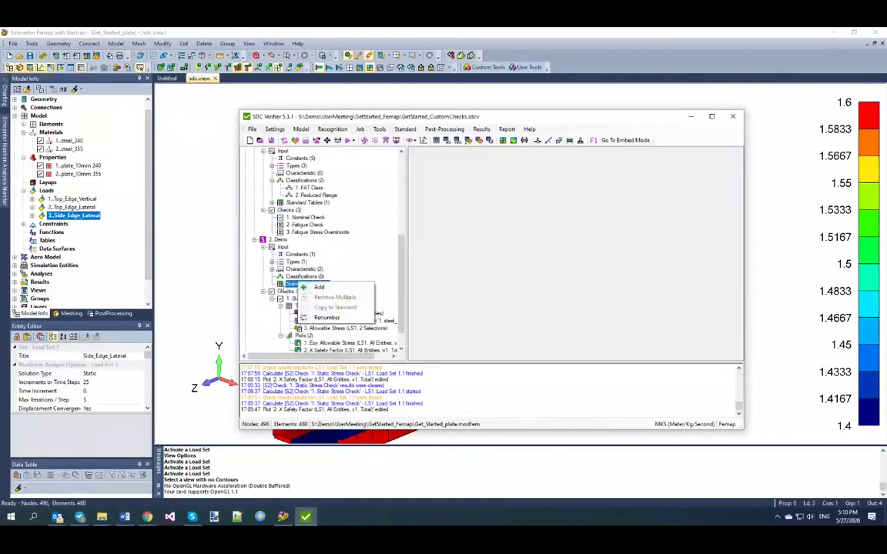
pyautogui.click(306, 287)
# Add a new standard table to Demo sized 2 rows by 2 columns
pyautogui.rightClick(289, 285)
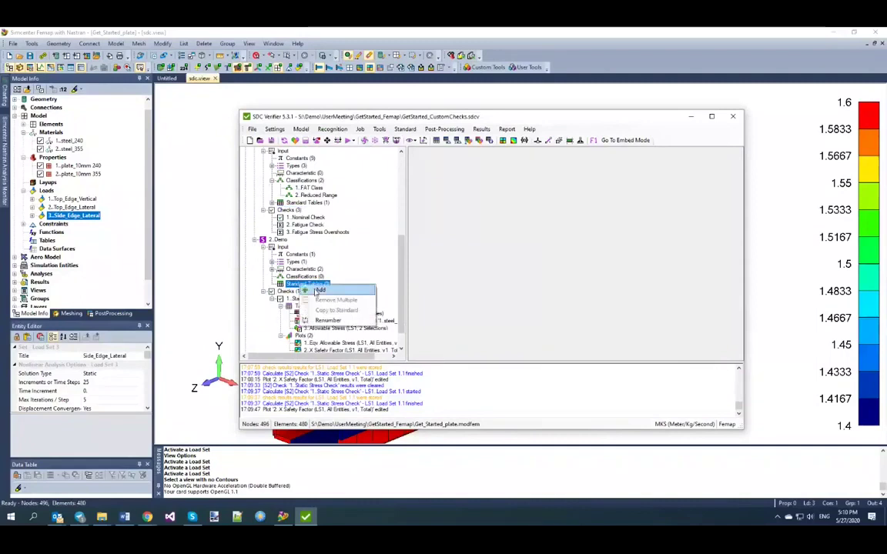
pyautogui.click(295, 297)
pyautogui.doubleClick(407, 190)
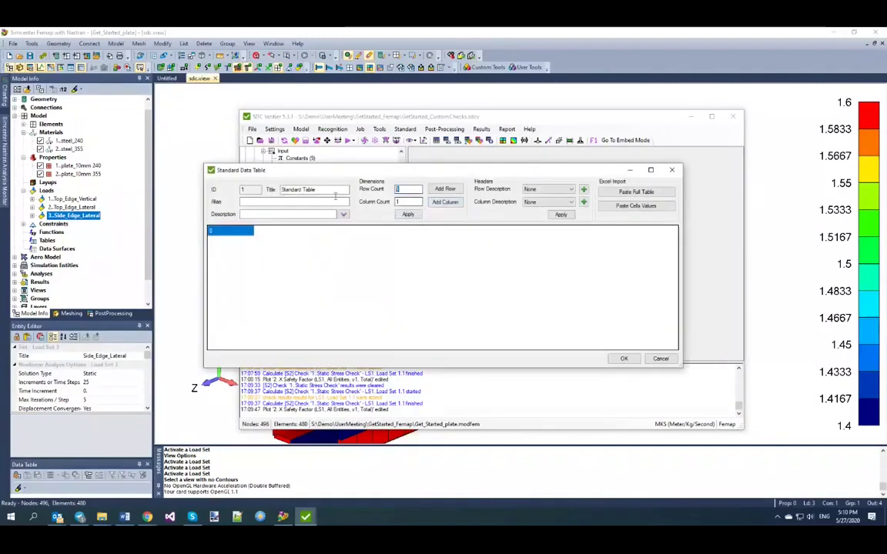
pyautogui.write('2')
pyautogui.doubleClick(403, 202)
pyautogui.write('2')
pyautogui.click(409, 215)
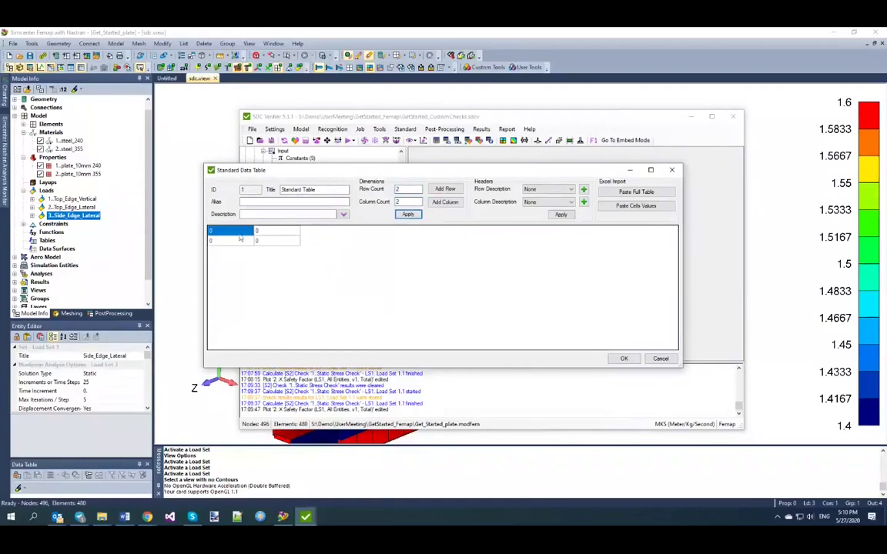
# Fill the table cells with values 1, 2, 3 and 4, and save the table
pyautogui.write('1')
pyautogui.press('Tab')
pyautogui.write('3')
pyautogui.press('Tab')
pyautogui.write('3')
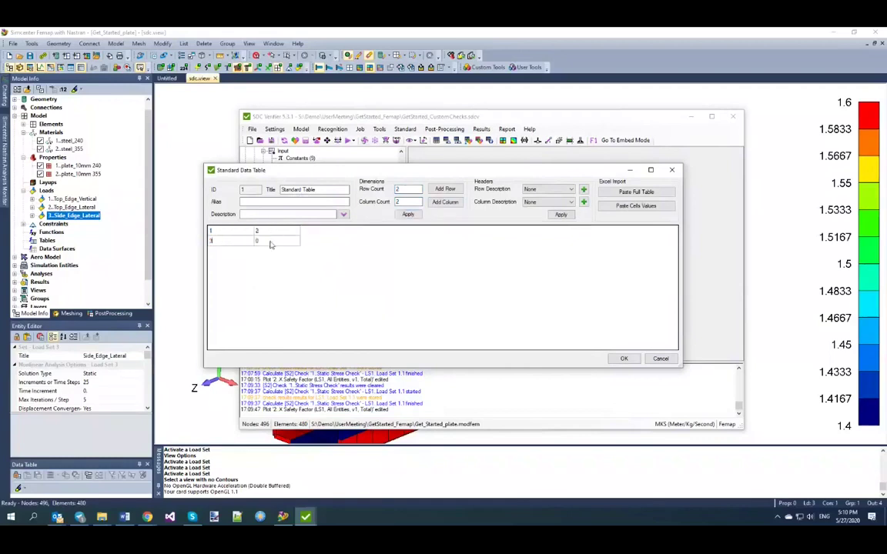
pyautogui.press('Tab')
pyautogui.write('4')
pyautogui.click(292, 200)
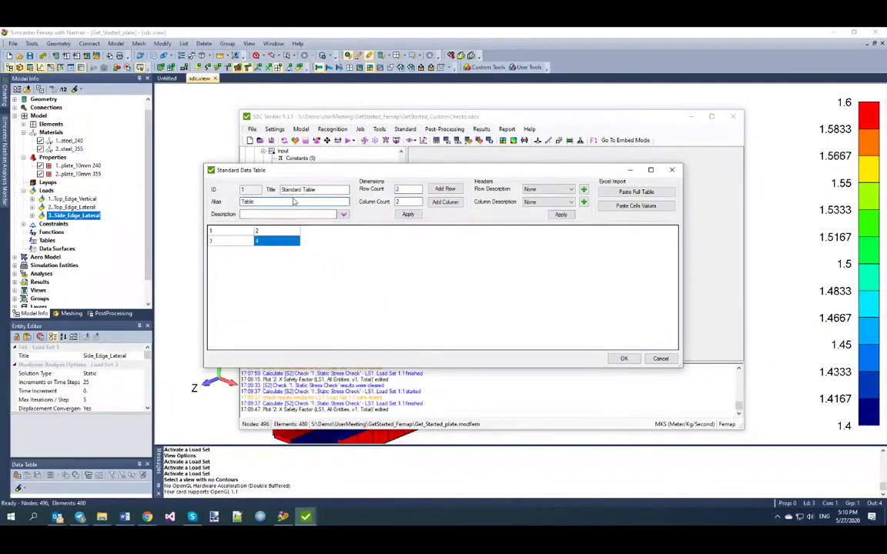
pyautogui.click(621, 359)
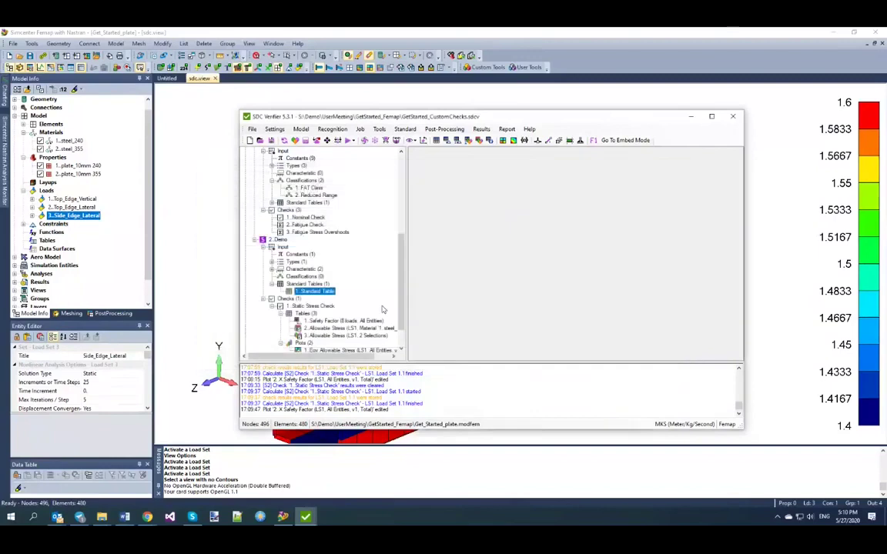
# Add a parameter 'Parameter1' defined as Table(1,1) to the Static Stress Check and save it
pyautogui.rightClick(299, 279)
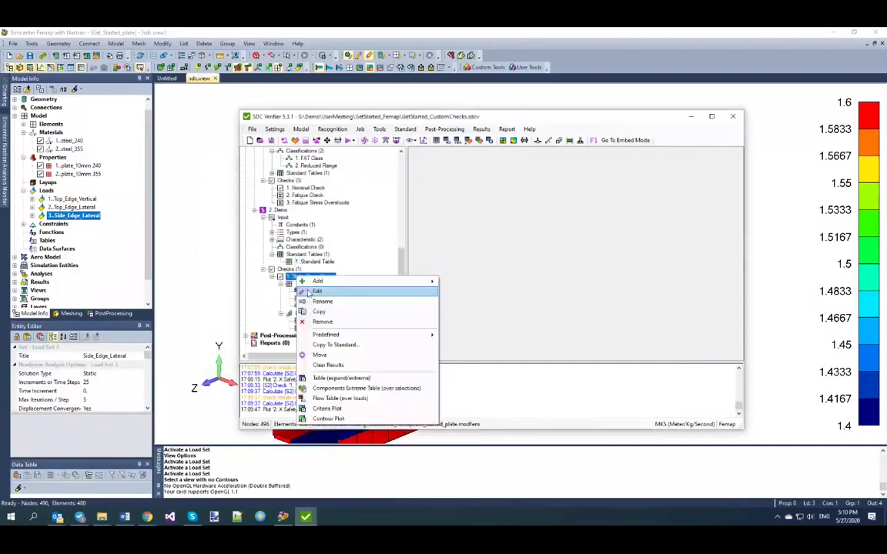
pyautogui.click(312, 291)
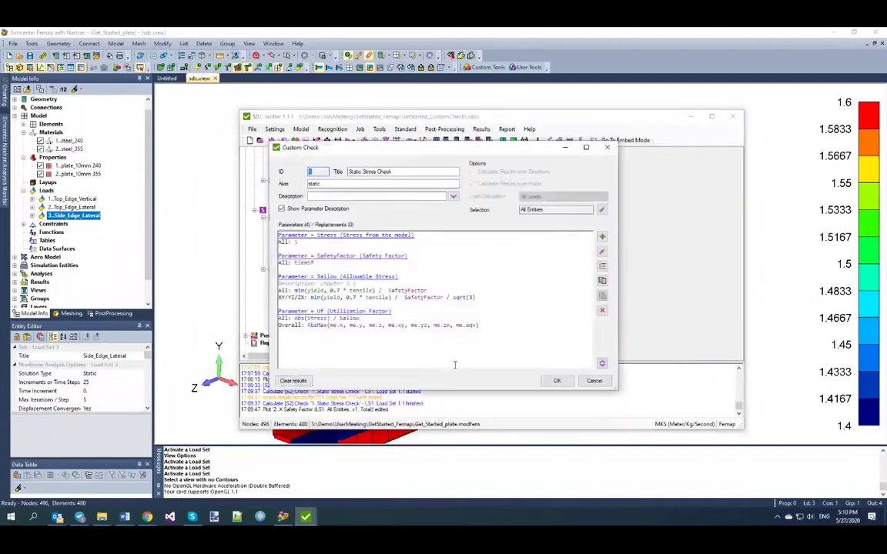
pyautogui.click(602, 237)
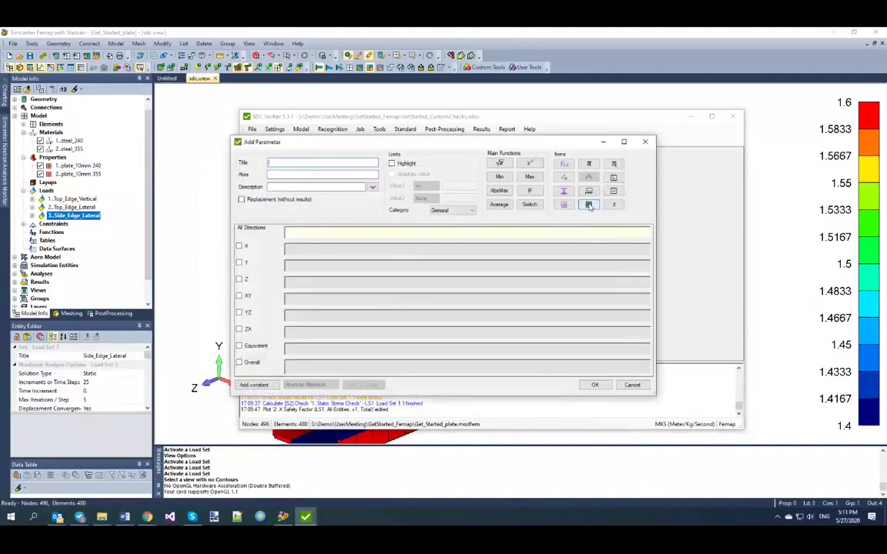
pyautogui.click(590, 204)
pyautogui.click(554, 339)
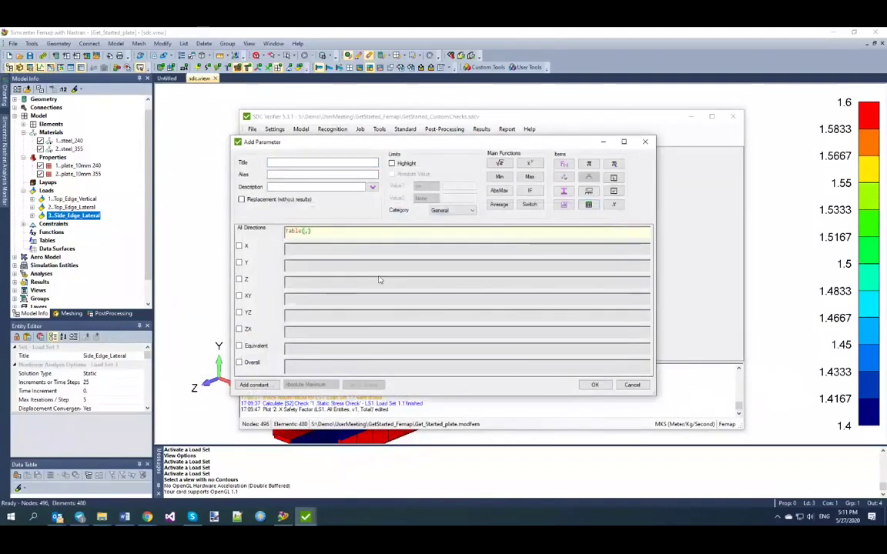
pyautogui.write('1')
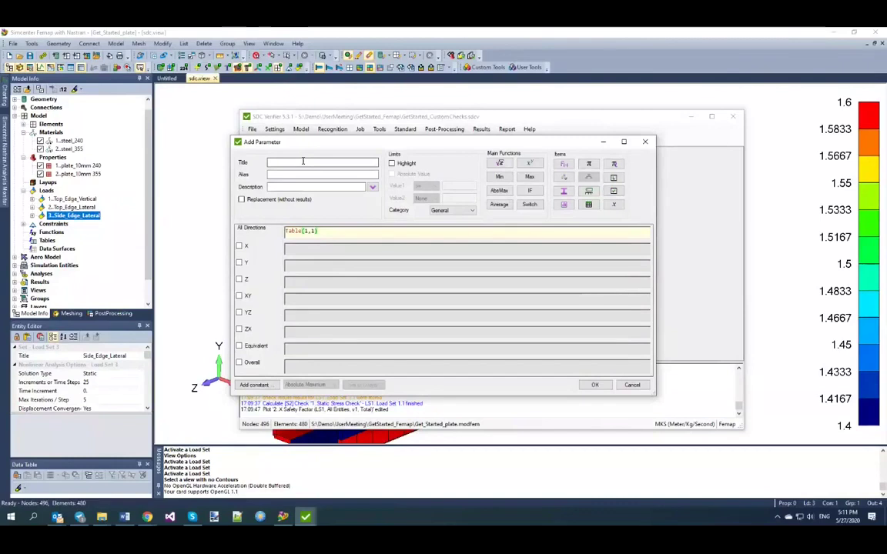
pyautogui.click(591, 384)
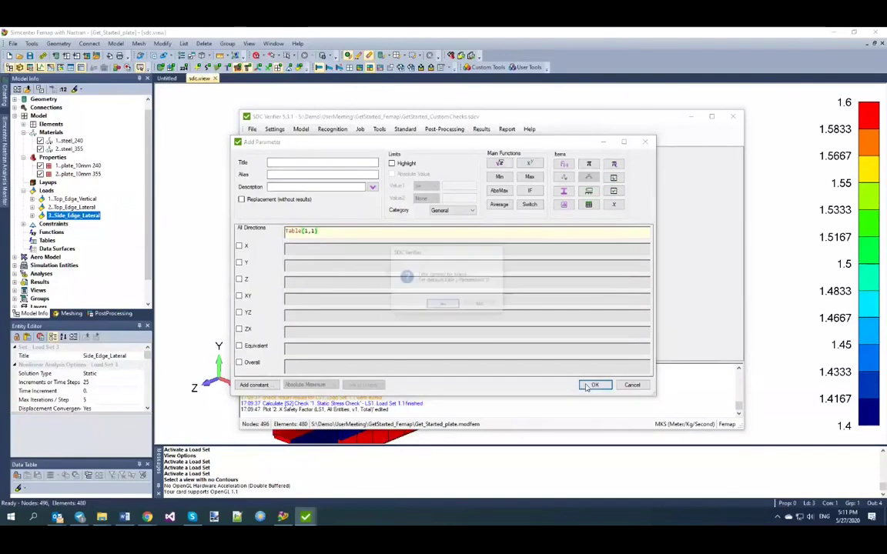
pyautogui.click(446, 306)
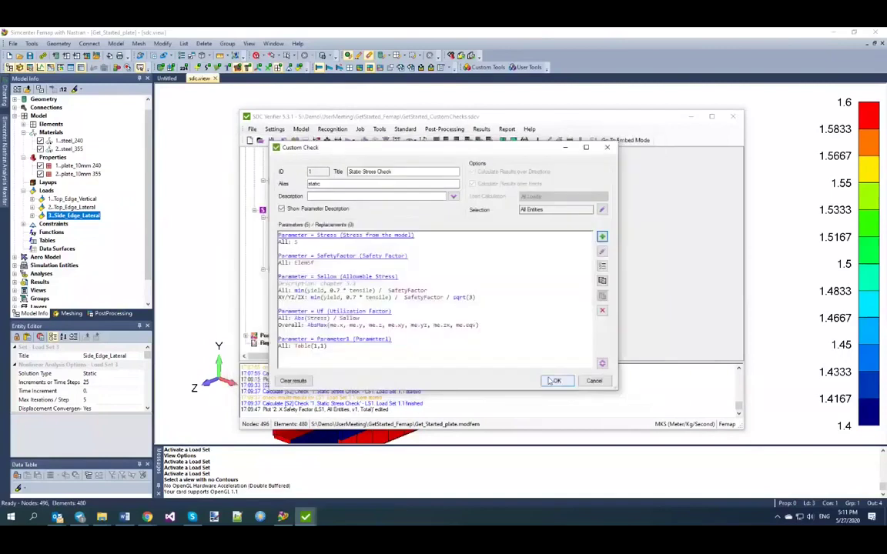
pyautogui.click(549, 381)
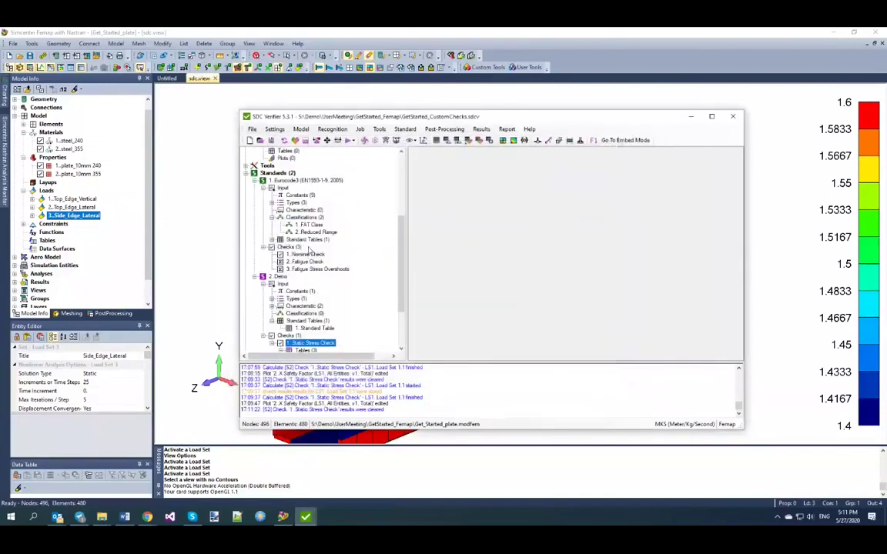
pyautogui.scroll(3, 261, 219)
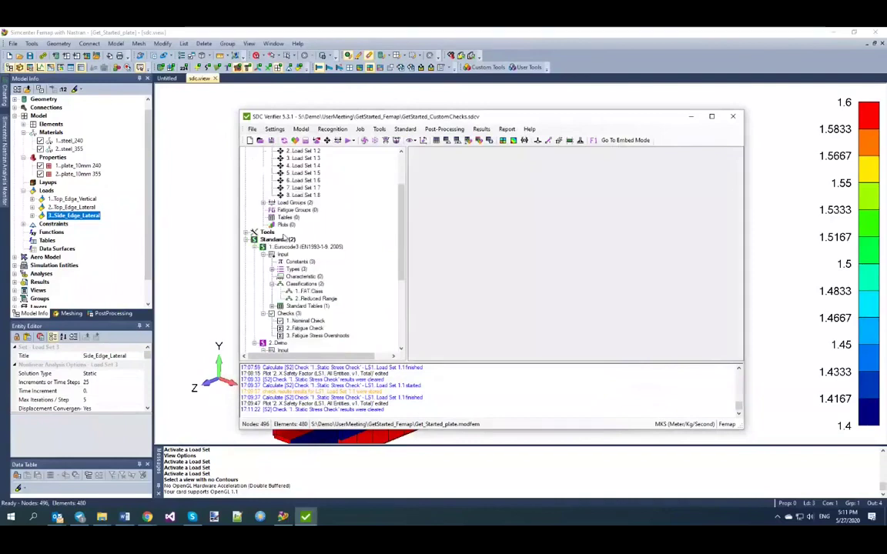
pyautogui.scroll(-2, 315, 285)
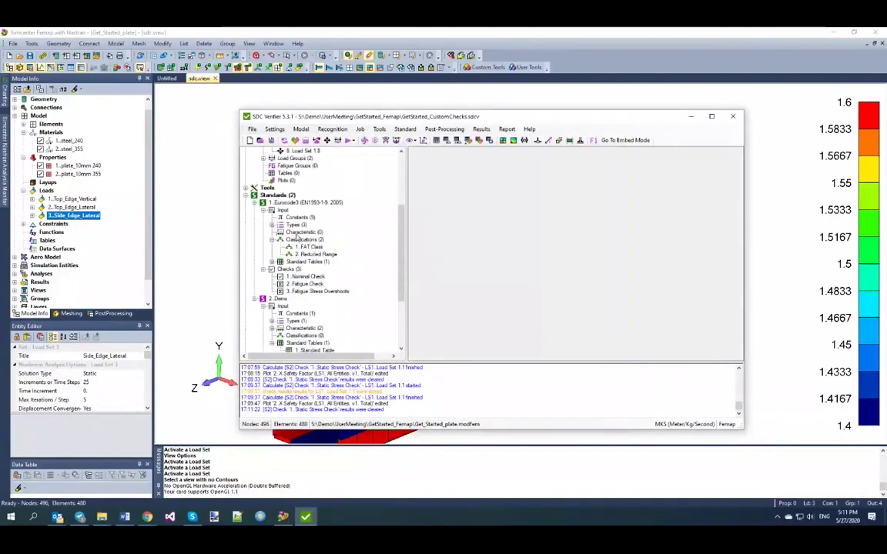
pyautogui.click(300, 232)
pyautogui.rightClick(299, 233)
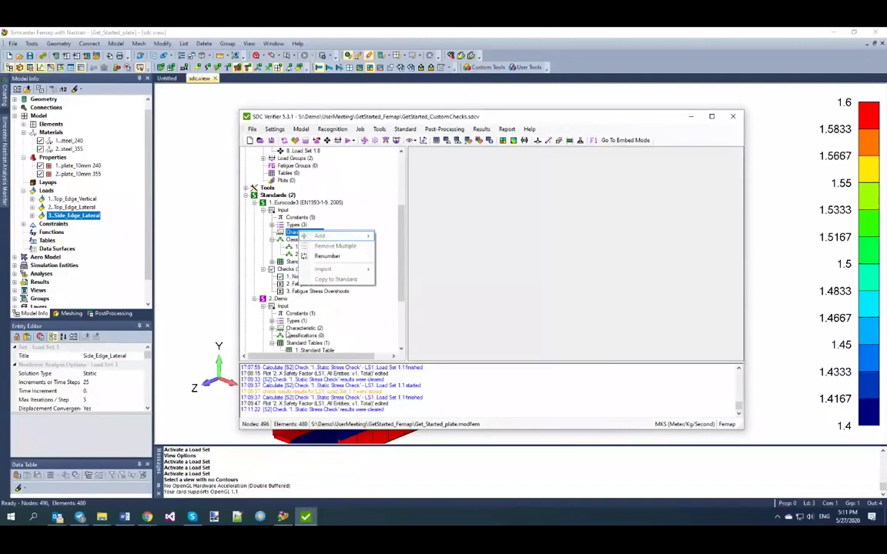
pyautogui.click(302, 328)
pyautogui.scroll(-1, 304, 307)
pyautogui.rightClick(290, 307)
pyautogui.moveTo(313, 311)
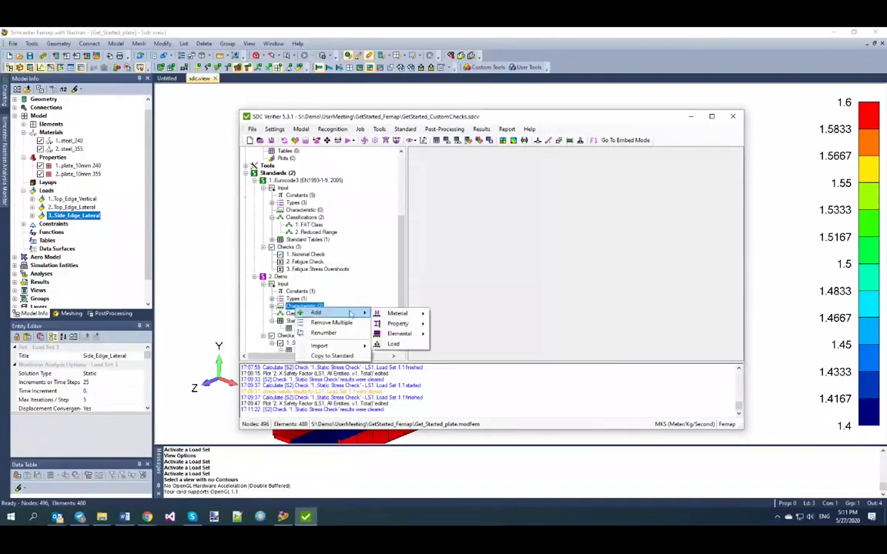
pyautogui.moveTo(396, 311)
pyautogui.click(453, 313)
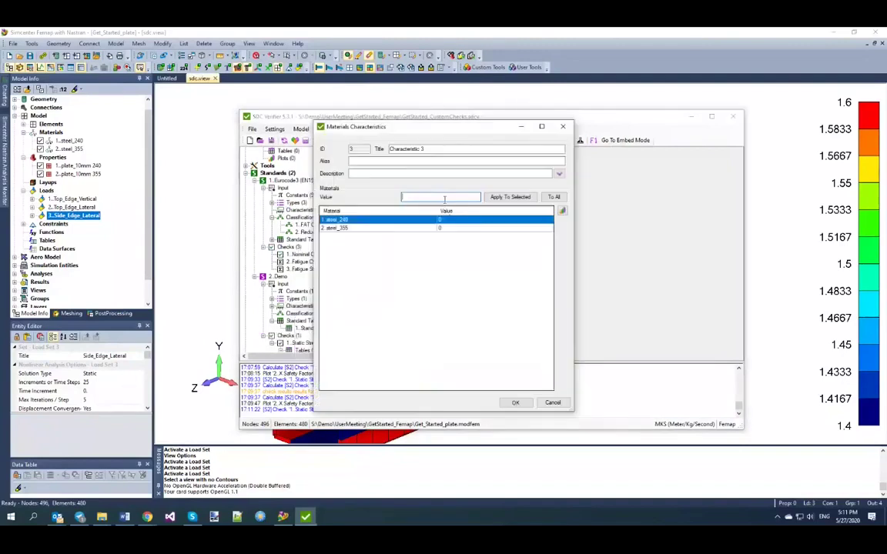
pyautogui.write('5435345')
pyautogui.click(515, 402)
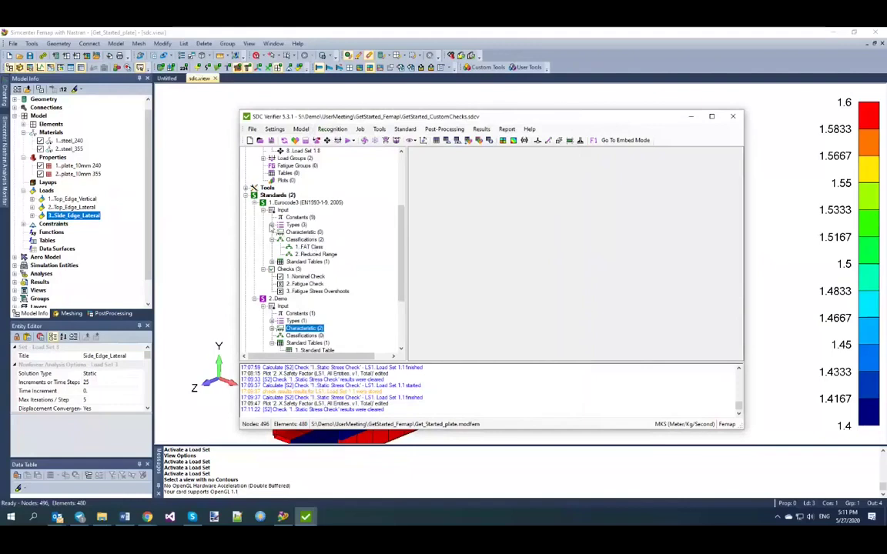
# Expand Eurocode3's Types and review the FAT Stress values, closing without changes
pyautogui.click(272, 225)
pyautogui.rightClick(304, 245)
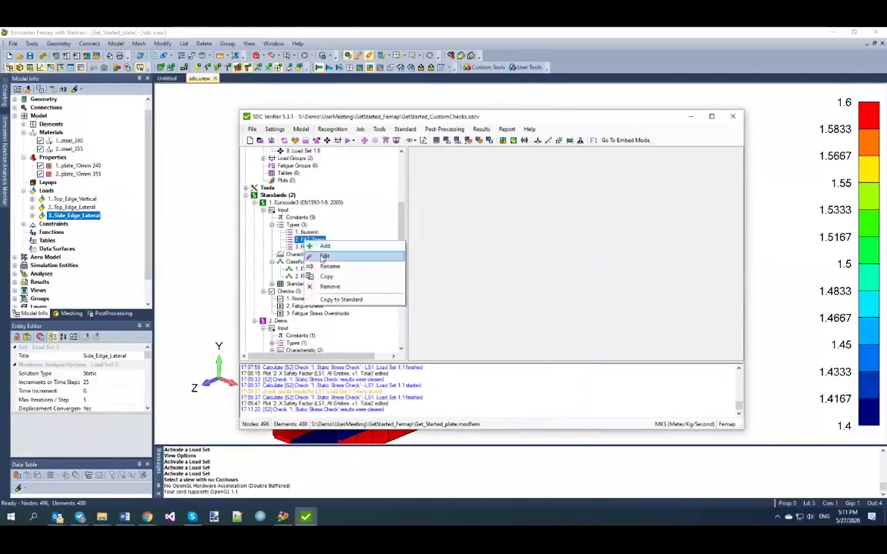
pyautogui.click(311, 251)
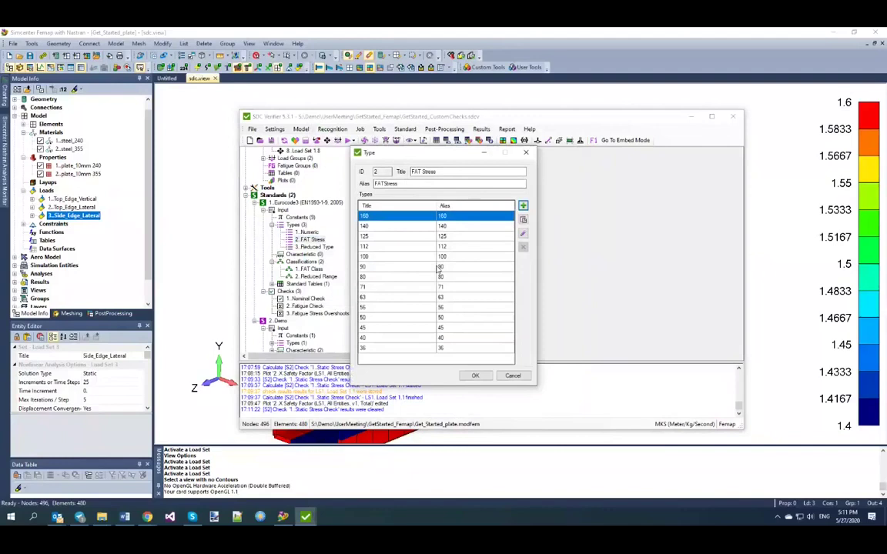
pyautogui.press('End')
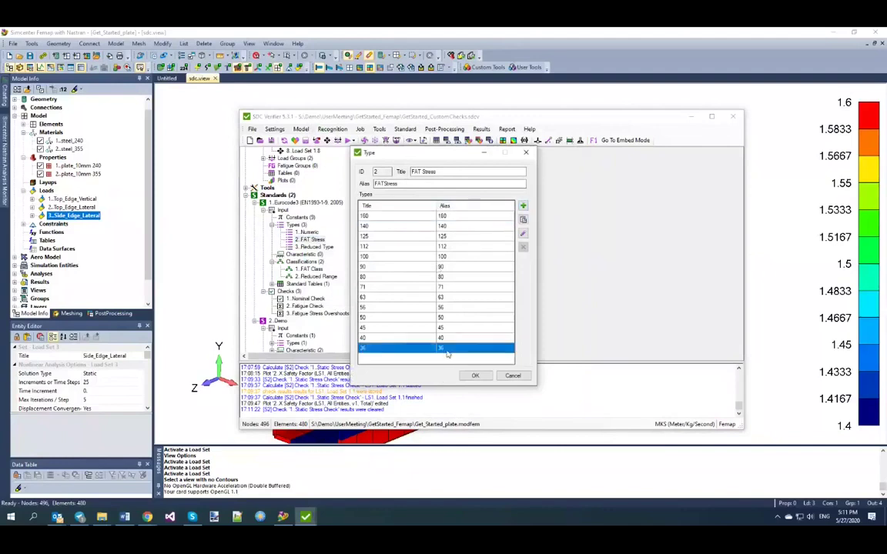
pyautogui.hotkey('ctrl', 'a')
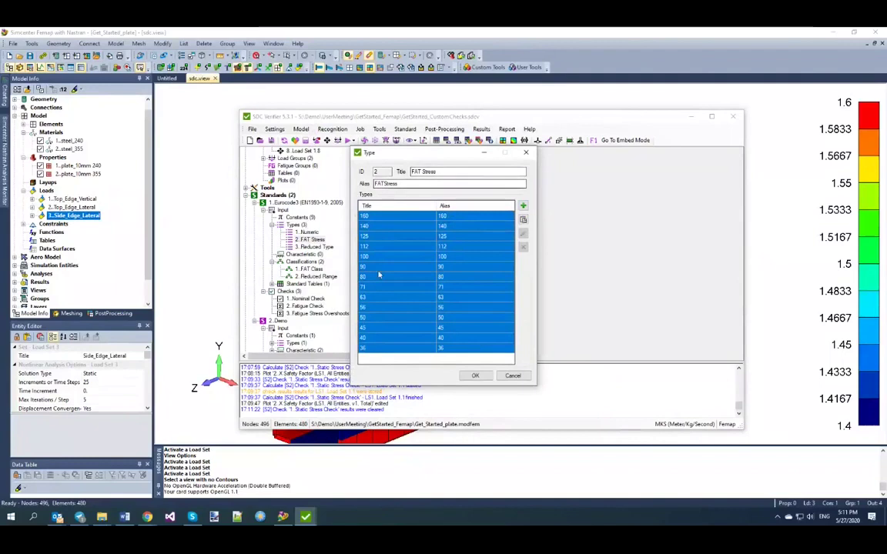
pyautogui.click(513, 376)
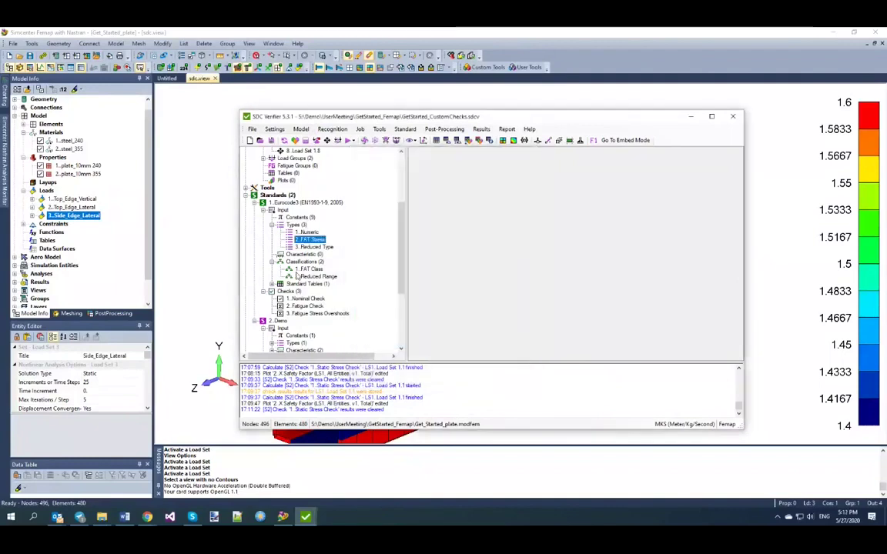
# Convert the Eurocode3 standard into a custom standard
pyautogui.rightClick(291, 263)
pyautogui.click(285, 203)
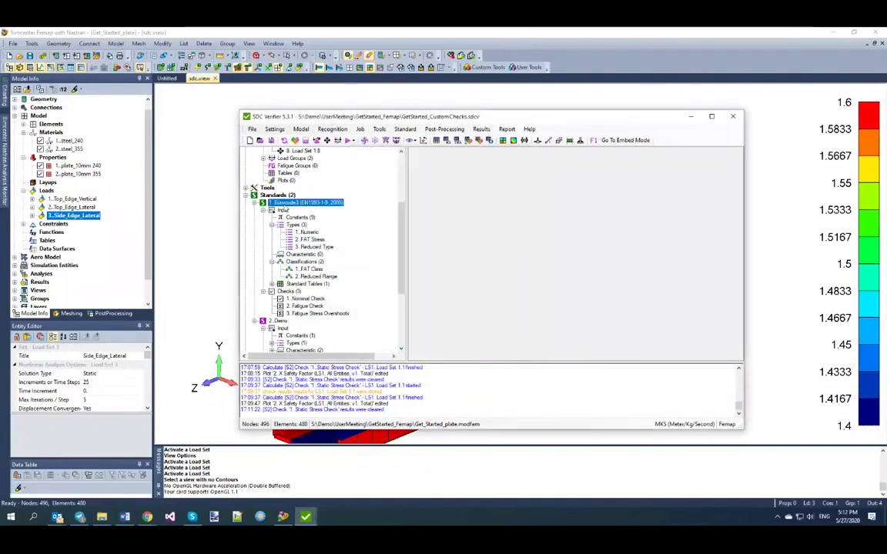
pyautogui.rightClick(304, 202)
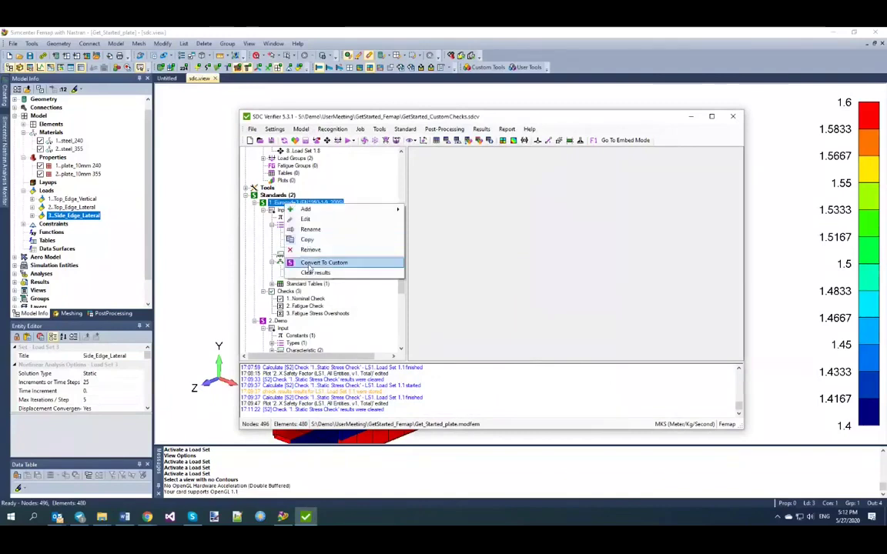
pyautogui.click(298, 254)
# Start a FAT Stress 80 classification on the Full Model, then discard it
pyautogui.click(297, 262)
pyautogui.rightClick(297, 261)
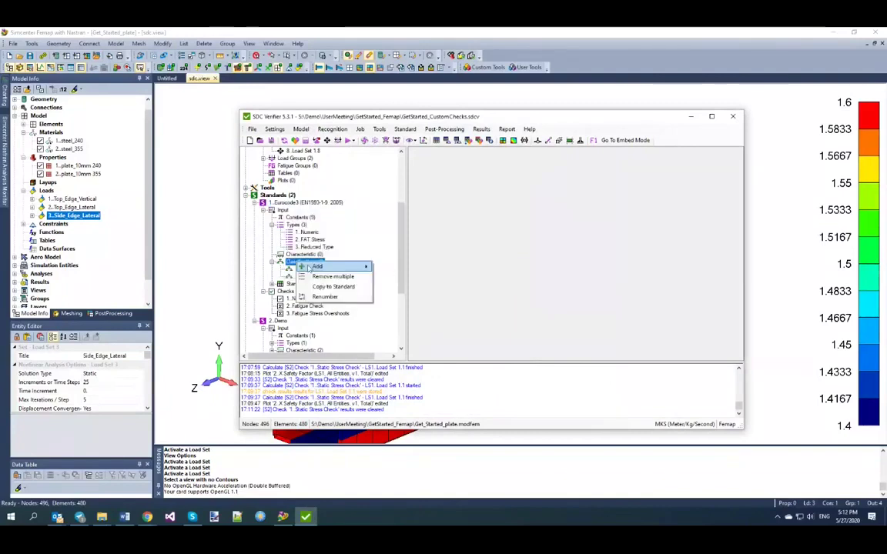
pyautogui.moveTo(342, 266)
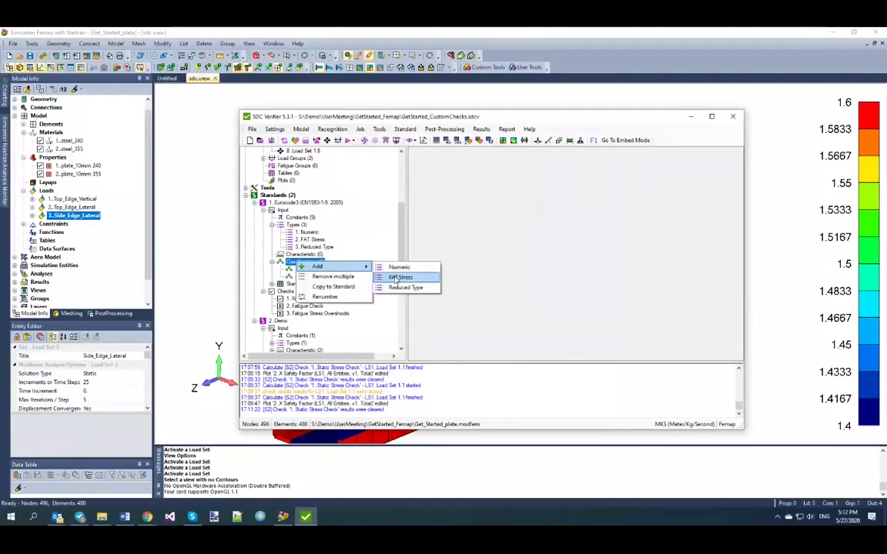
pyautogui.click(398, 278)
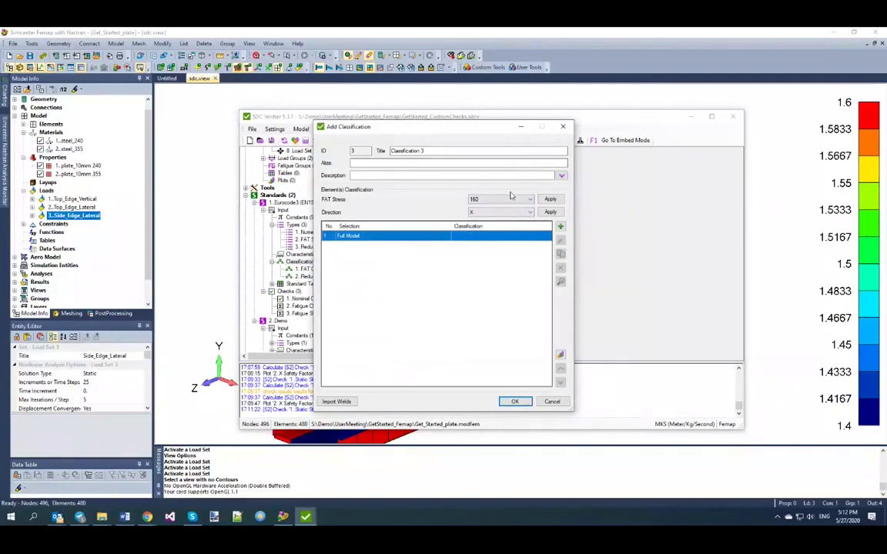
pyautogui.click(507, 198)
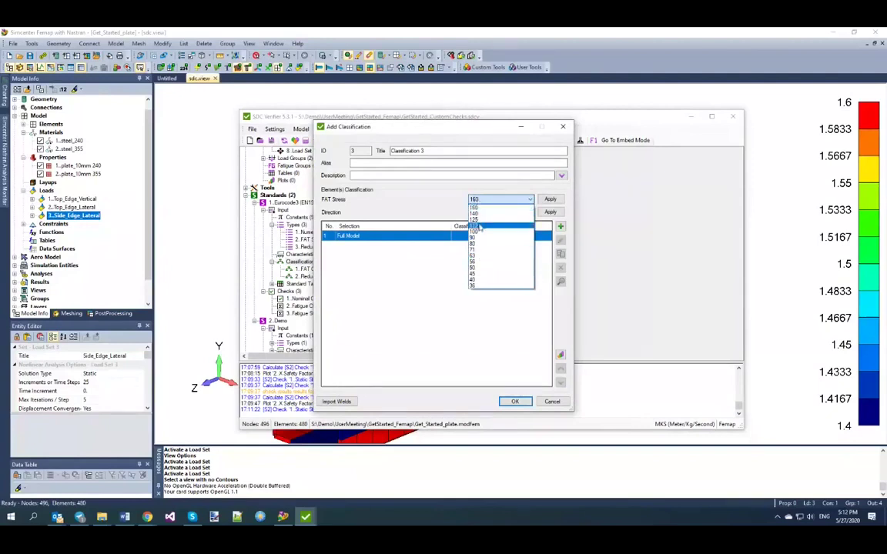
pyautogui.click(480, 244)
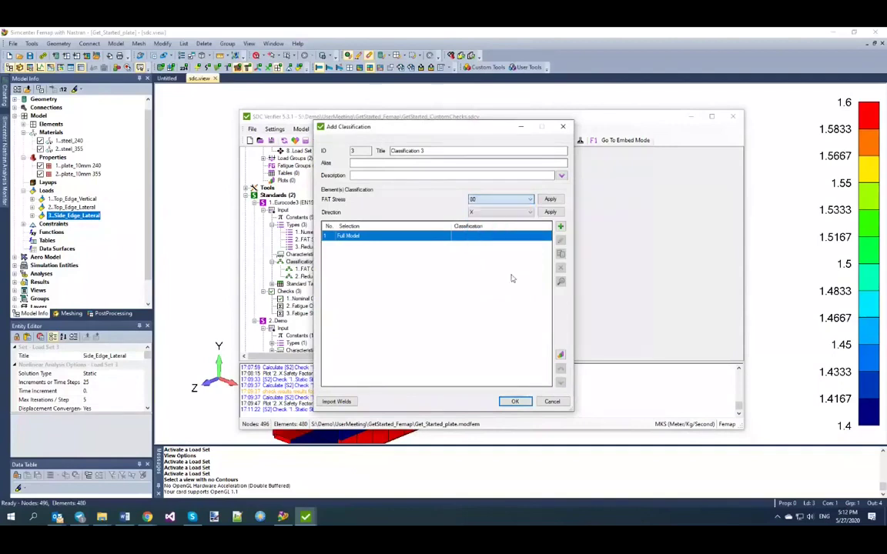
pyautogui.click(549, 199)
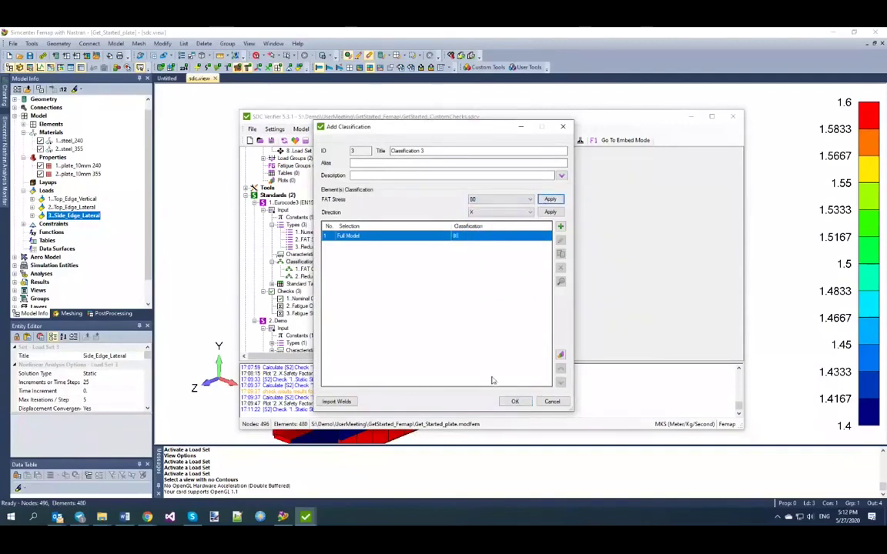
pyautogui.click(565, 404)
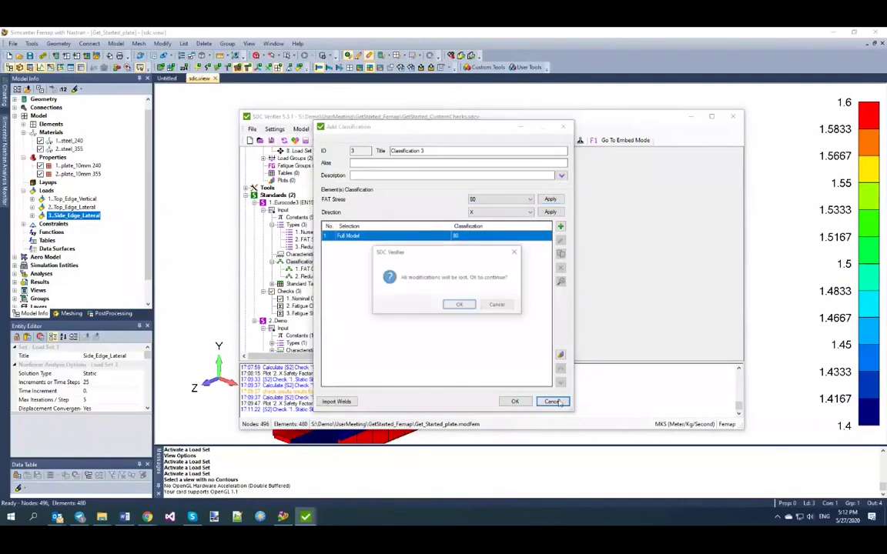
pyautogui.click(465, 307)
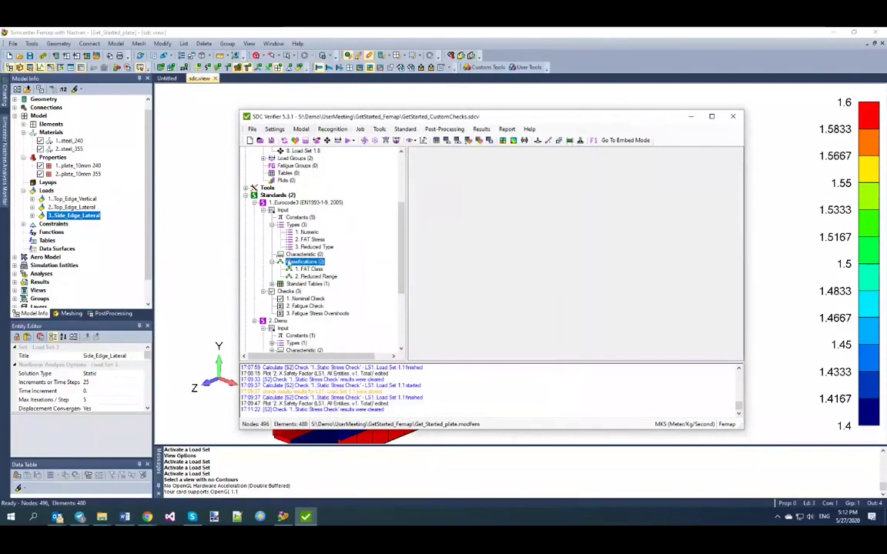
# Create a new custom check under Demo's Checks
pyautogui.scroll(-5, 320, 313)
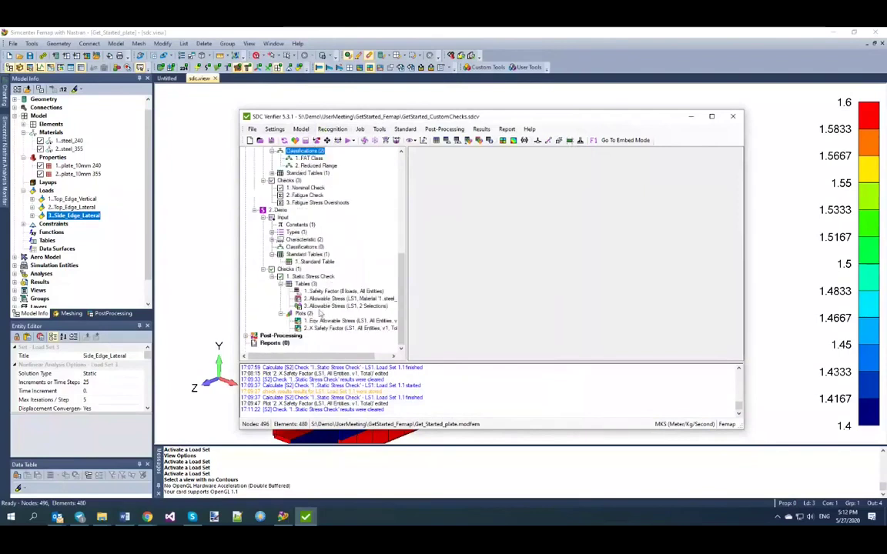
pyautogui.click(281, 277)
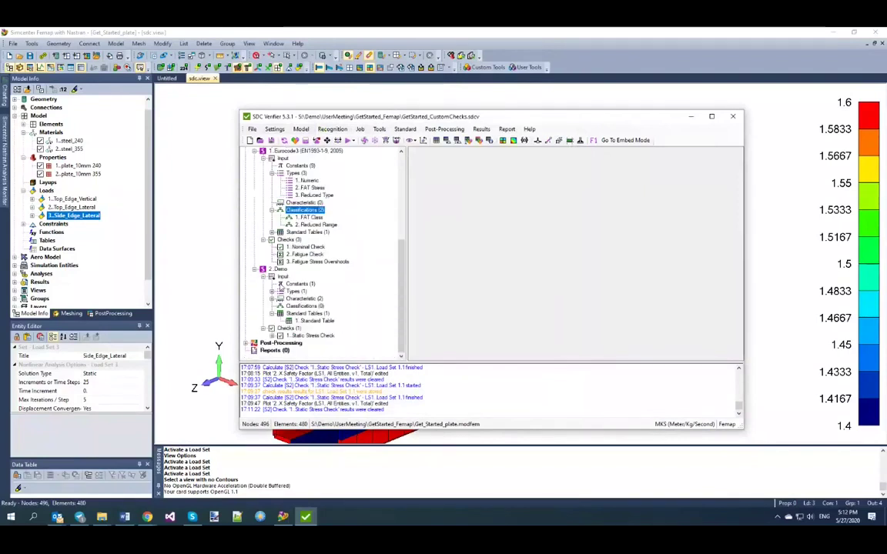
pyautogui.rightClick(290, 329)
pyautogui.moveTo(370, 337)
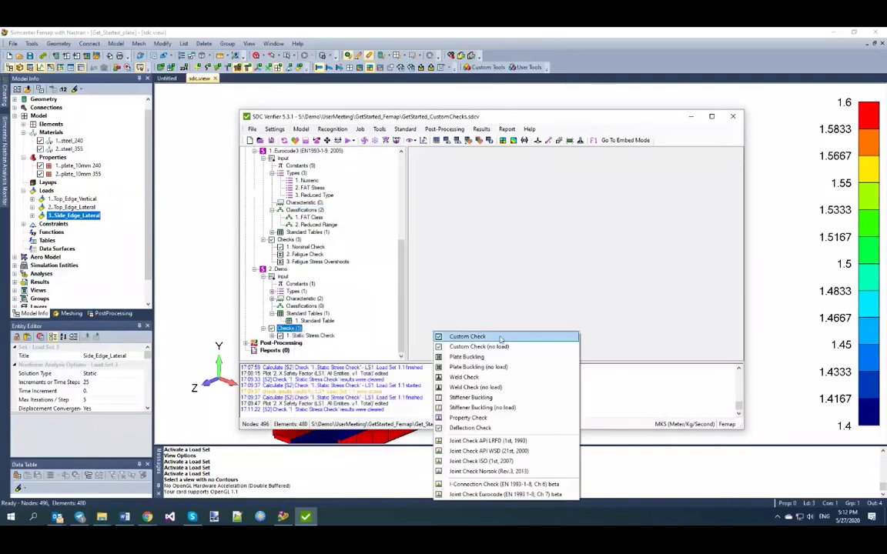
pyautogui.click(501, 337)
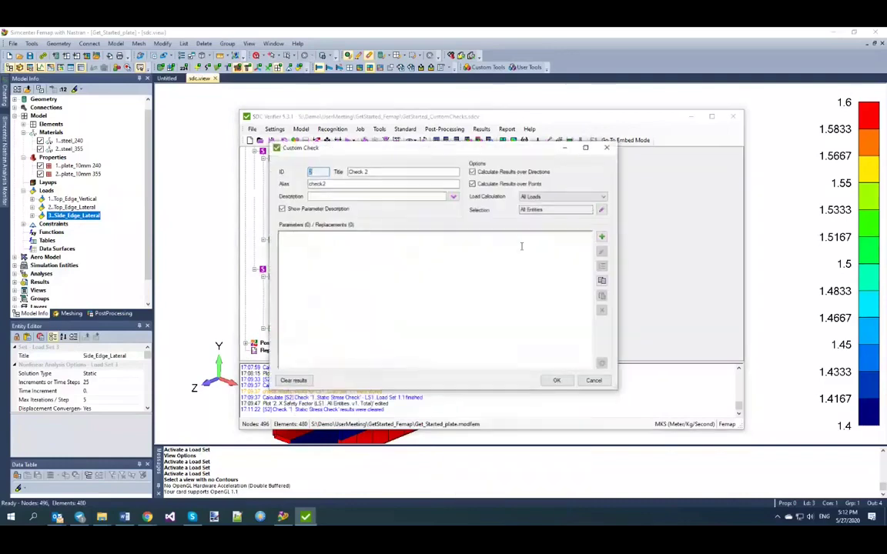
# Give the check Parameter1 = static.Uf (Utilization Factor) and save it as Check 2
pyautogui.click(603, 237)
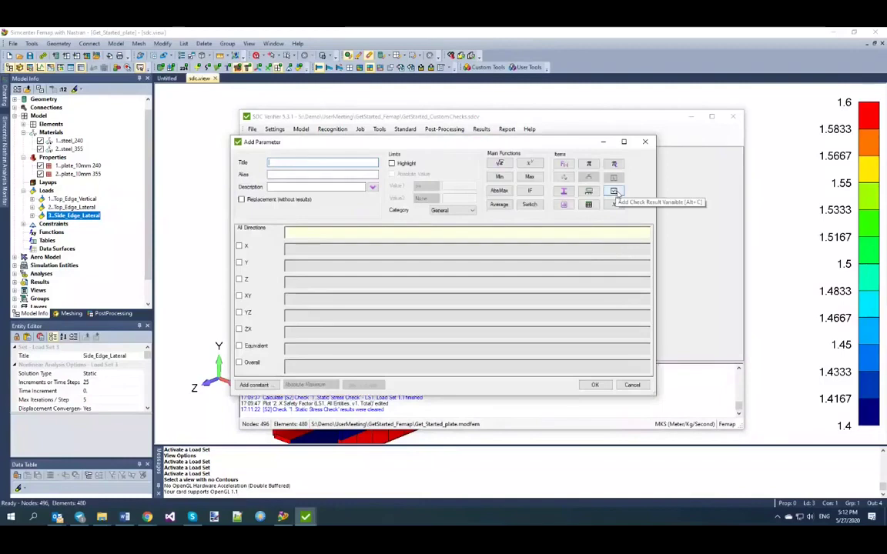
pyautogui.click(615, 192)
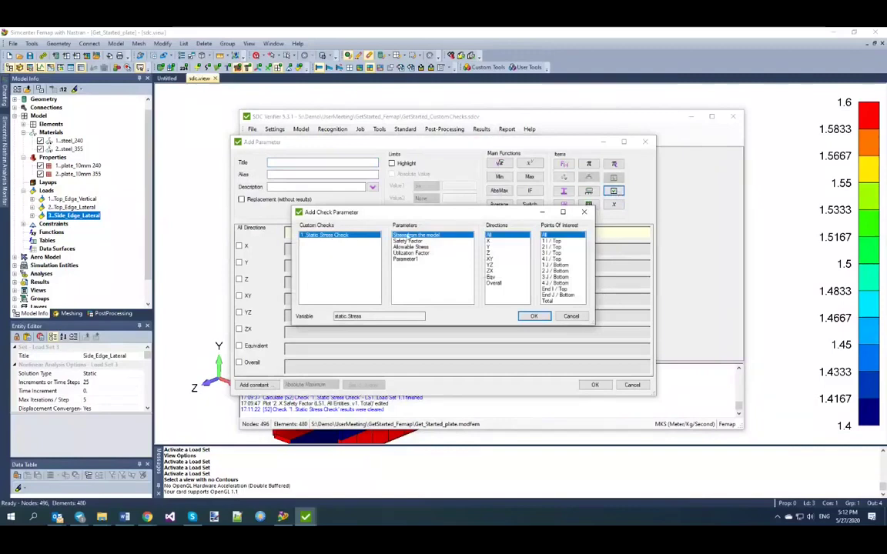
pyautogui.click(409, 241)
pyautogui.click(405, 258)
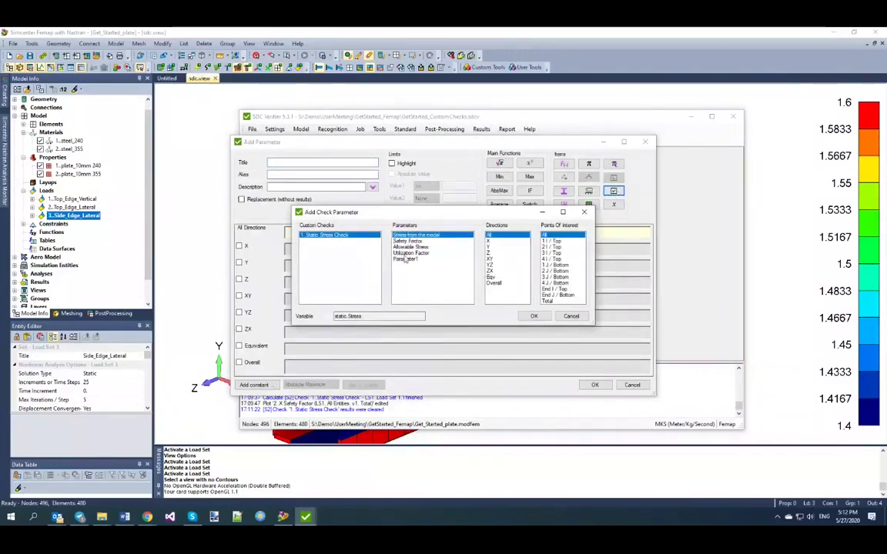
pyautogui.click(409, 252)
pyautogui.click(534, 316)
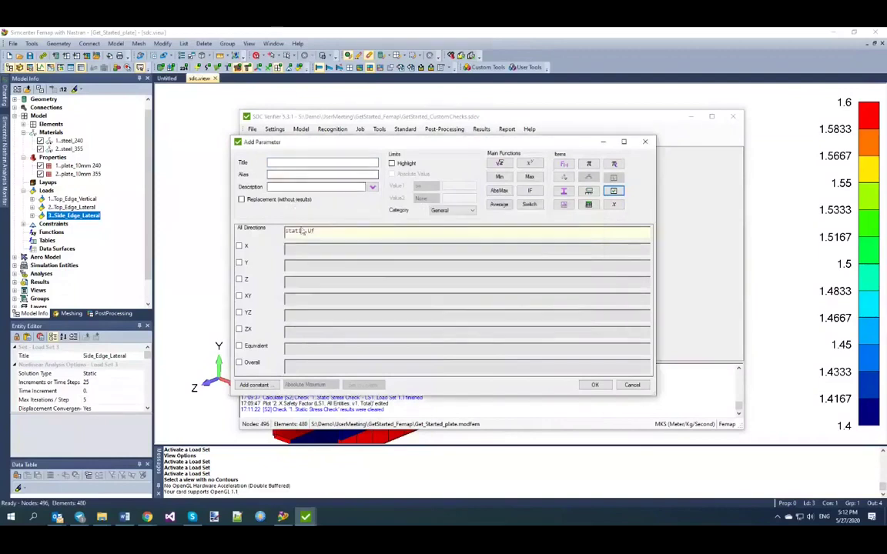
pyautogui.click(585, 386)
pyautogui.click(445, 305)
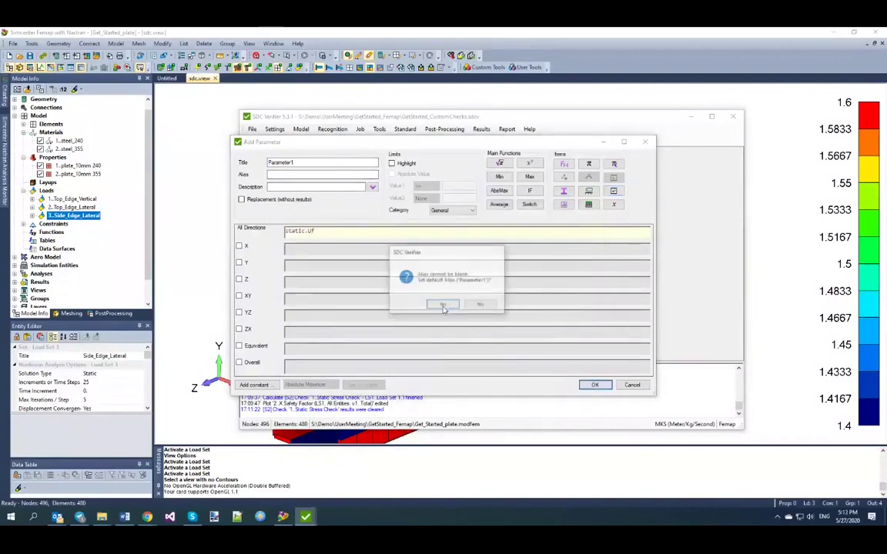
pyautogui.click(446, 306)
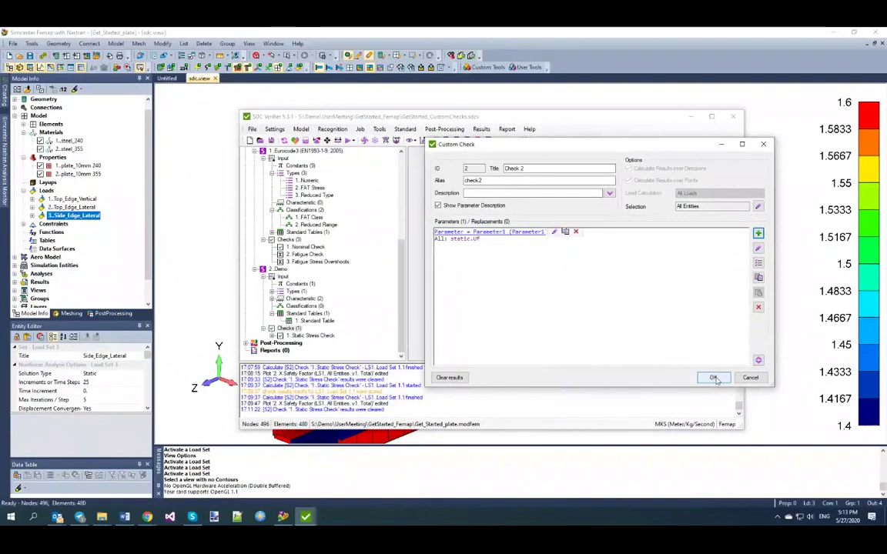
pyautogui.click(714, 378)
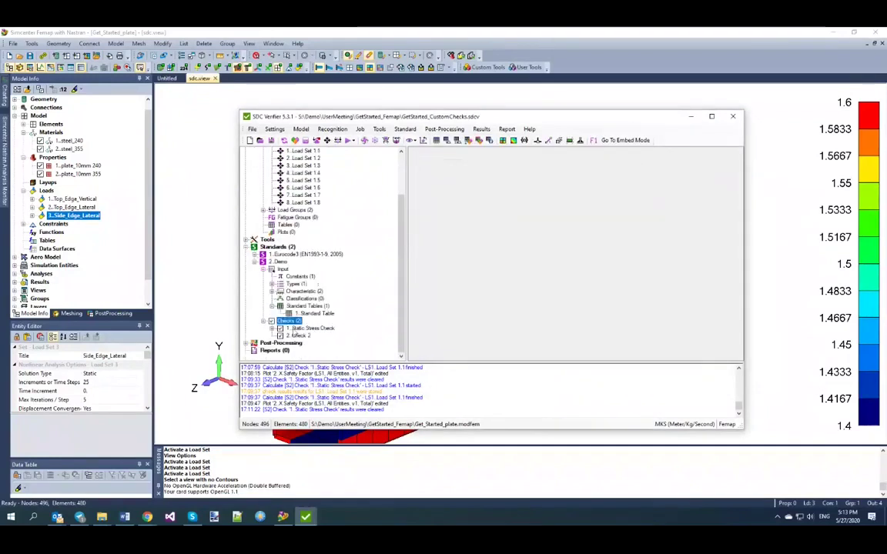
# Add the Eurocode3 Fatigue standard, keeping its default FAT Class classification settings
pyautogui.click(254, 262)
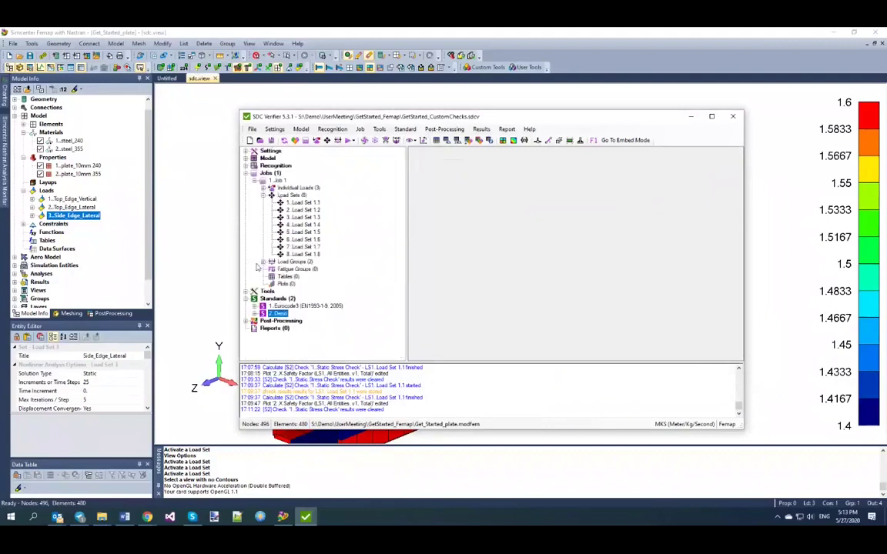
pyautogui.rightClick(277, 302)
pyautogui.moveTo(324, 303)
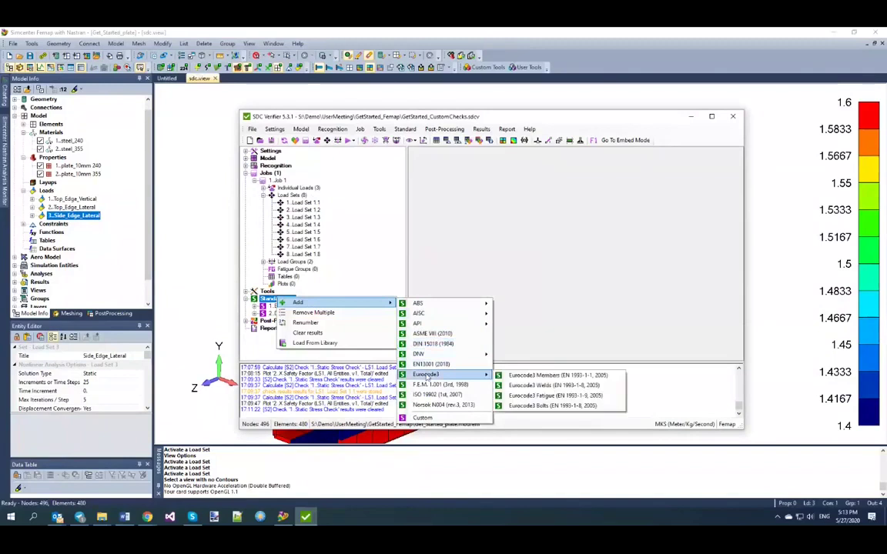
pyautogui.click(537, 397)
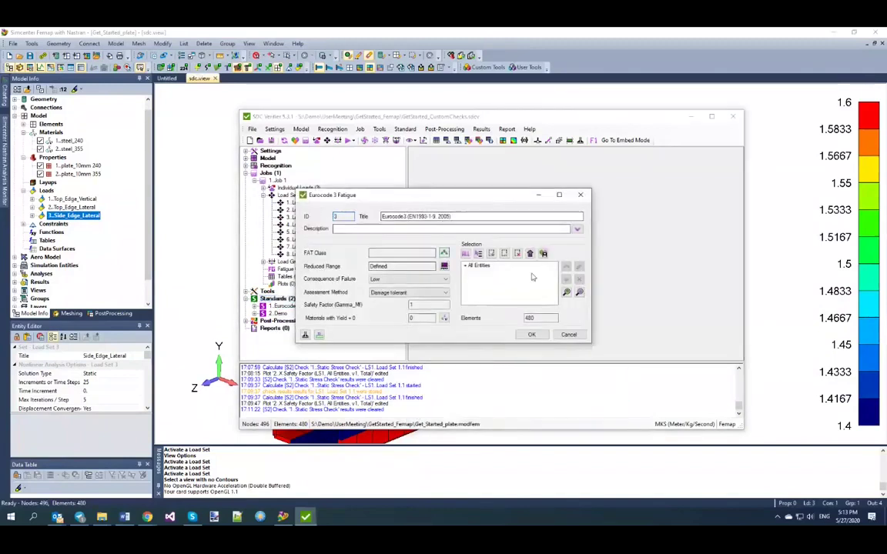
pyautogui.doubleClick(531, 276)
pyautogui.click(513, 399)
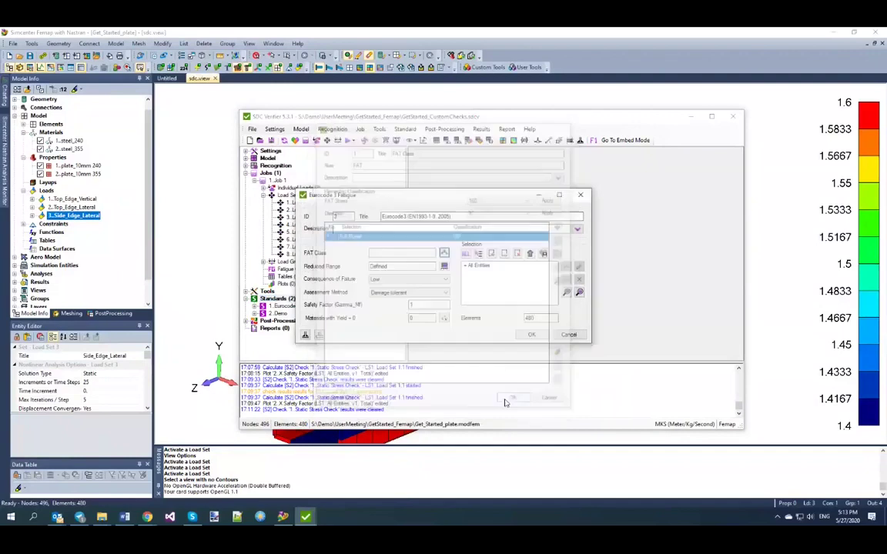
pyautogui.click(531, 334)
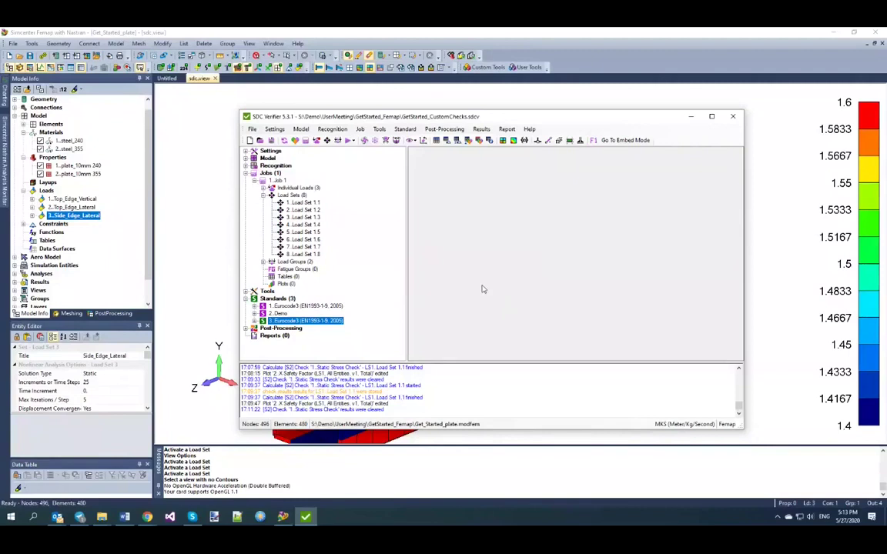
# Expand standard 3 and its Checks, and view the read-only Nominal Check definition
pyautogui.click(254, 320)
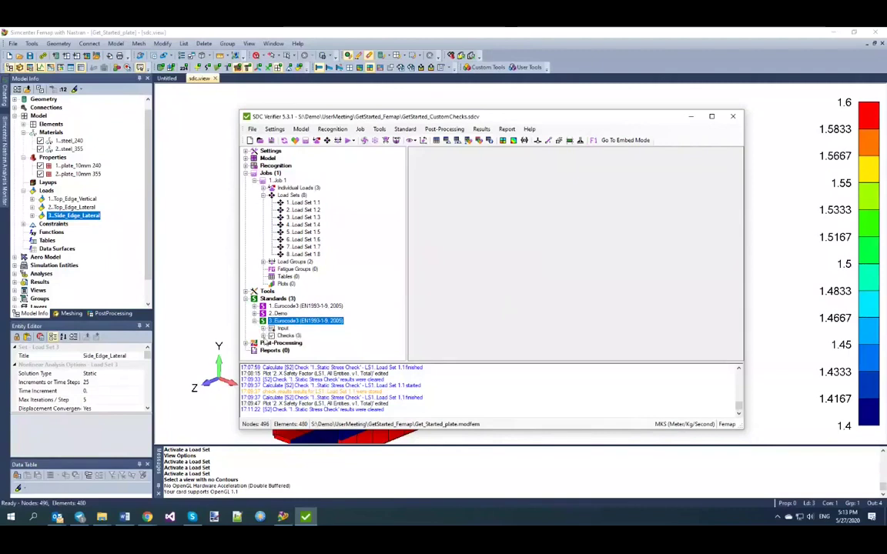
pyautogui.click(263, 335)
pyautogui.rightClick(297, 337)
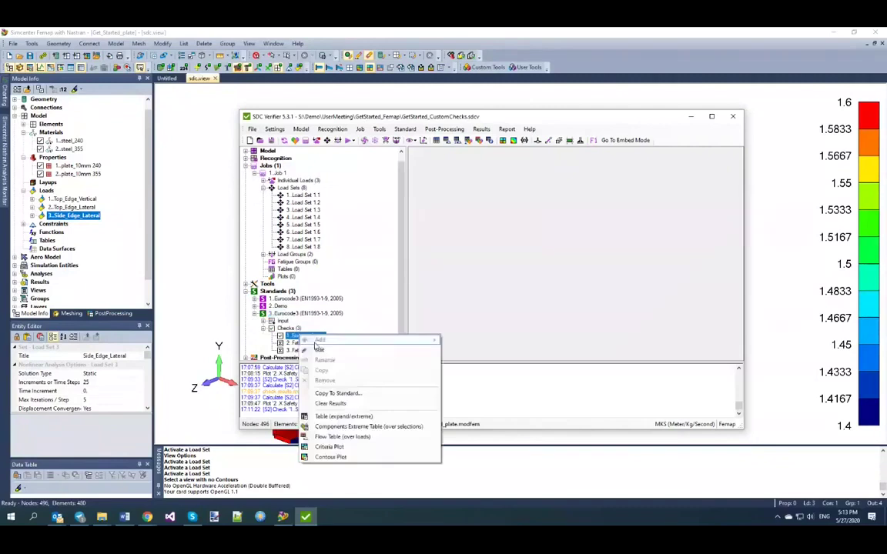
pyautogui.click(320, 348)
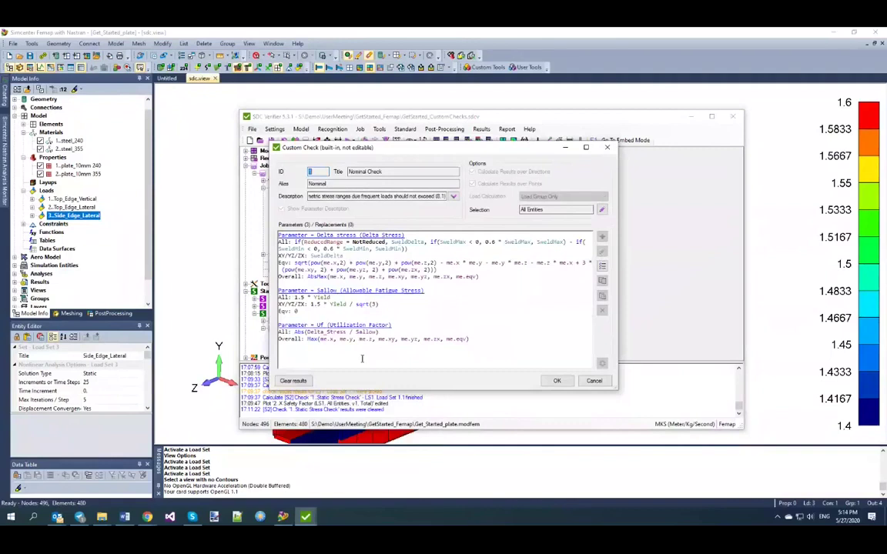
pyautogui.click(594, 381)
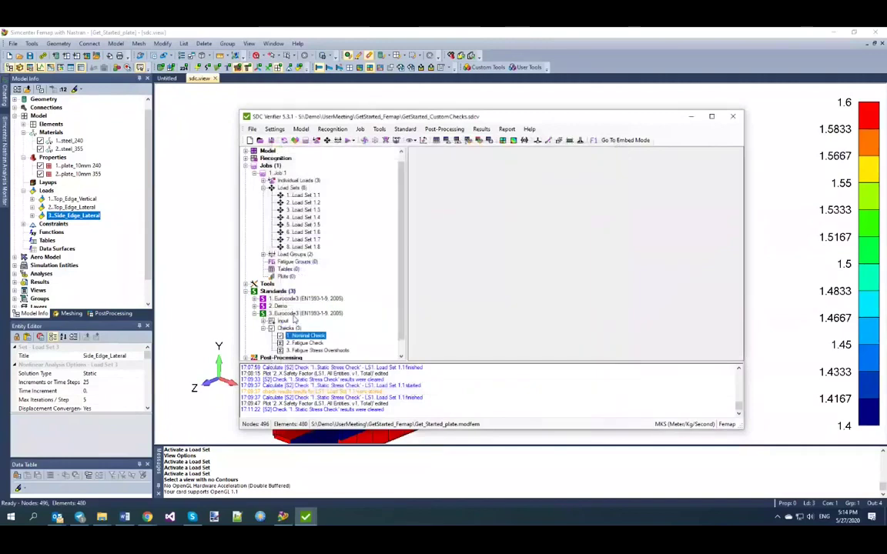
pyautogui.rightClick(295, 315)
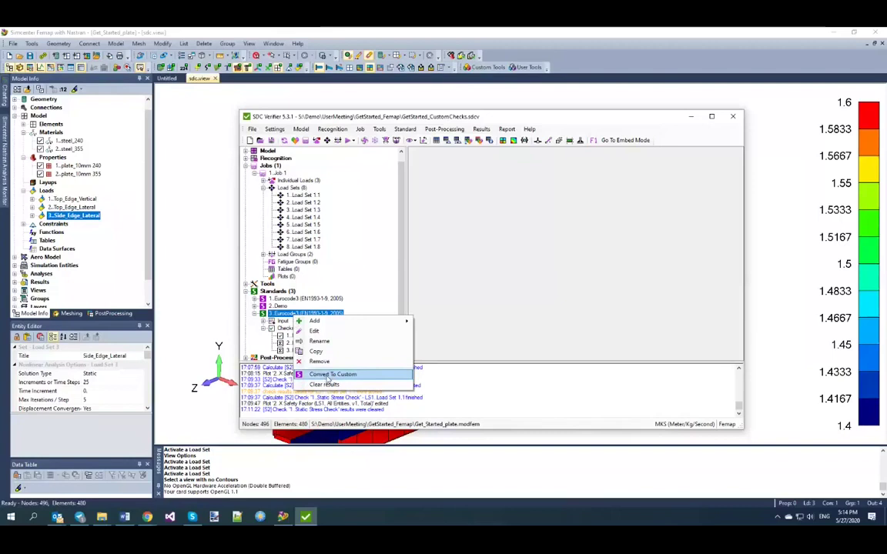
# Convert standard 3 to custom and review the now-editable Nominal Check's Delta stress parameter
pyautogui.click(328, 375)
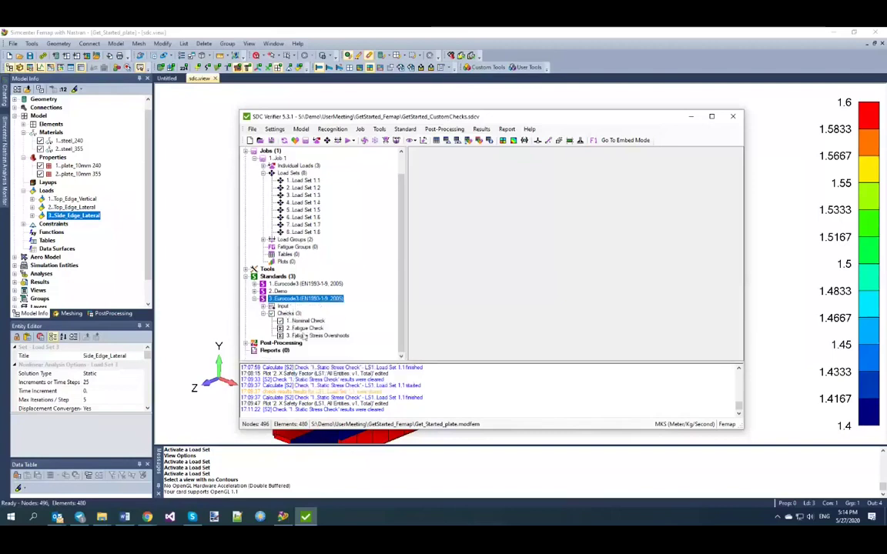
pyautogui.rightClick(303, 322)
pyautogui.click(317, 337)
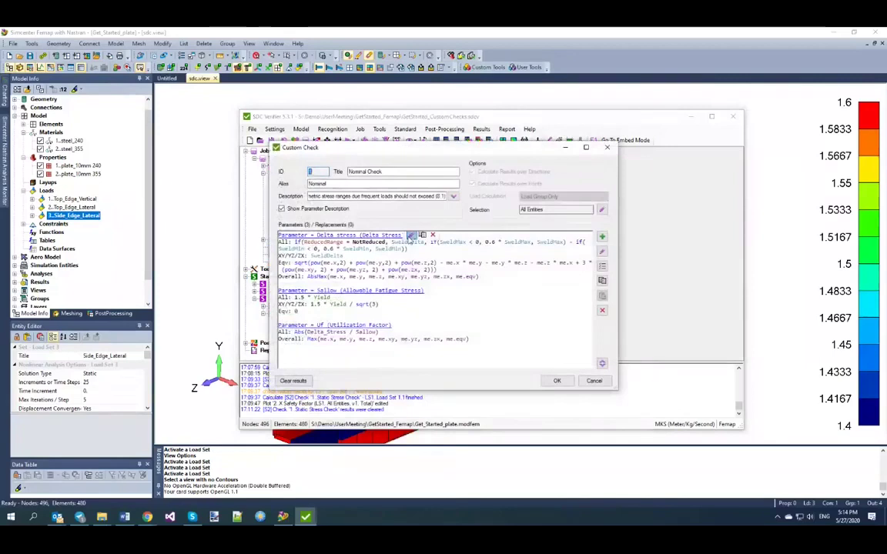
pyautogui.click(411, 236)
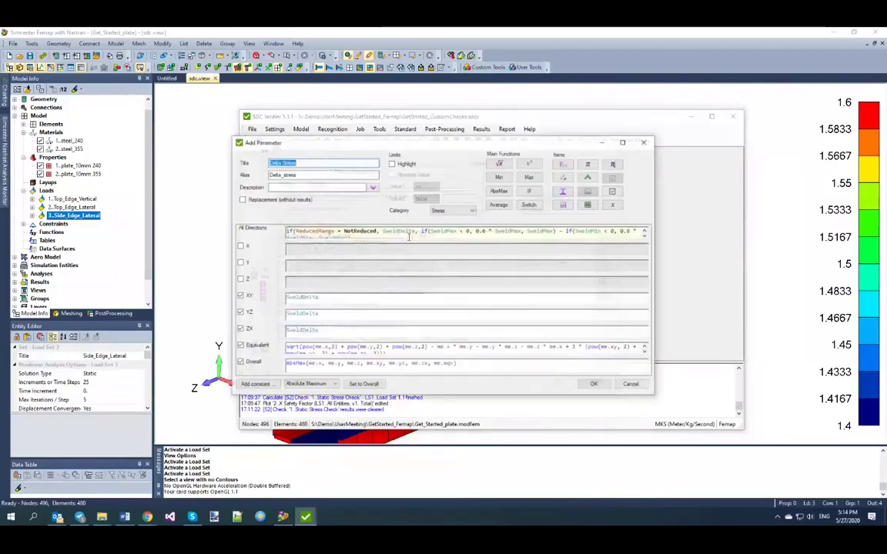
pyautogui.click(632, 385)
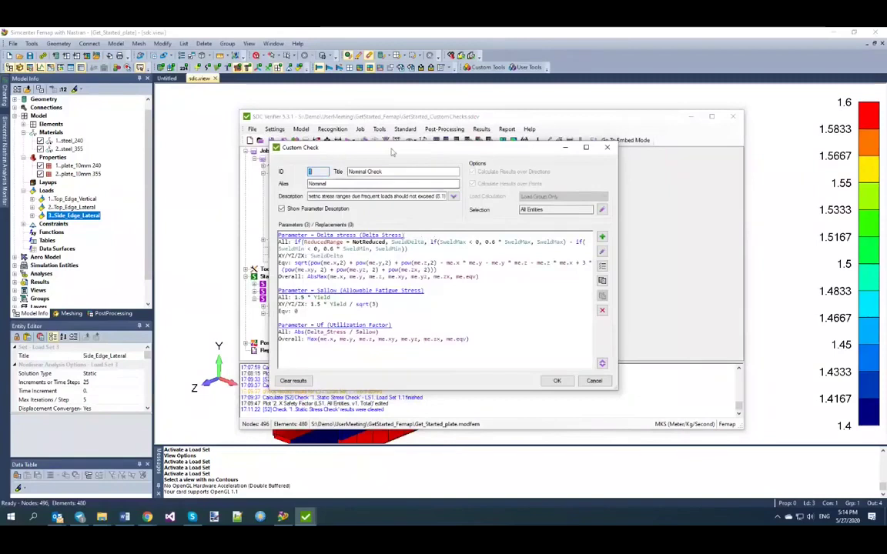
pyautogui.moveTo(391, 152); pyautogui.dragTo(520, 149)
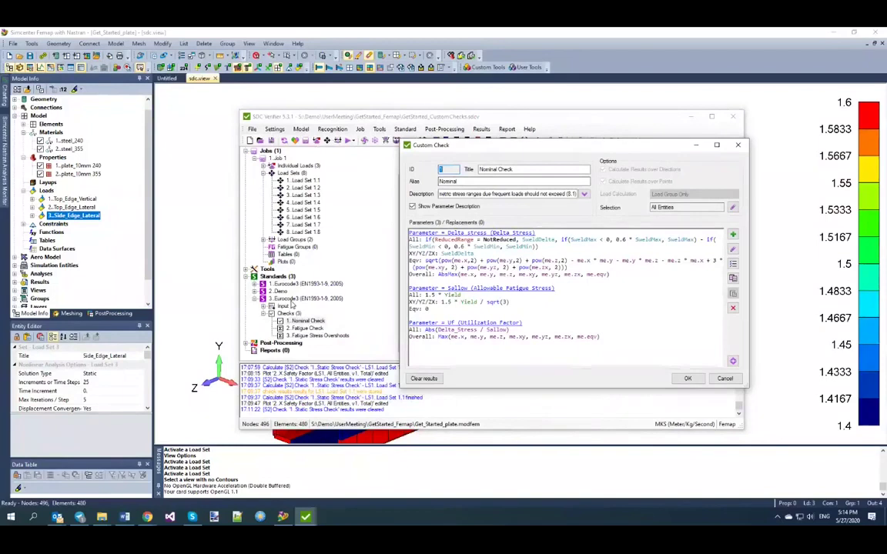
pyautogui.click(688, 378)
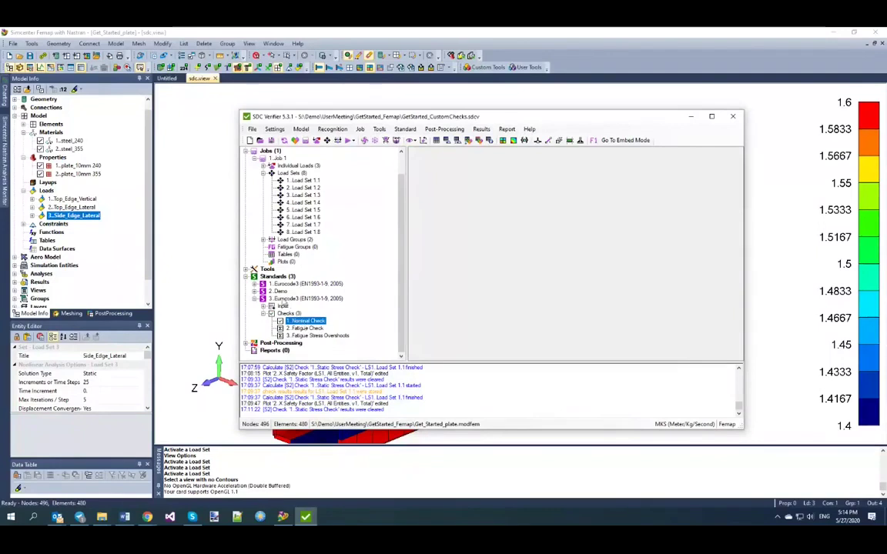
# Password-protect standard 3 and confirm its Nominal Check is now read-only
pyautogui.rightClick(284, 299)
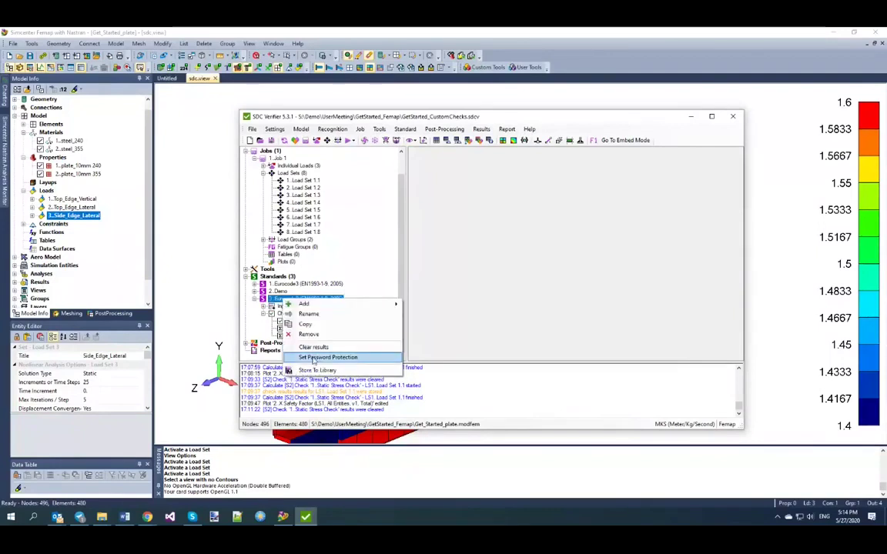
pyautogui.click(313, 359)
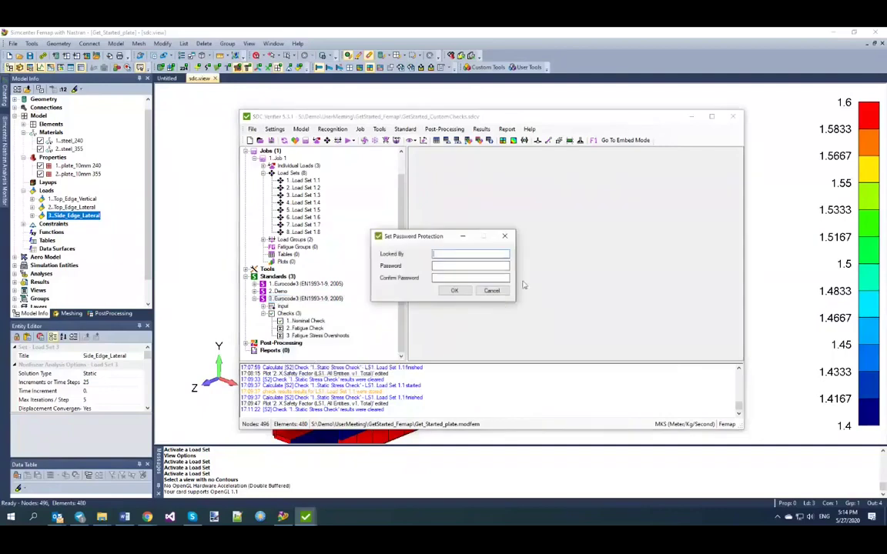
pyautogui.press('Tab')
pyautogui.click(454, 290)
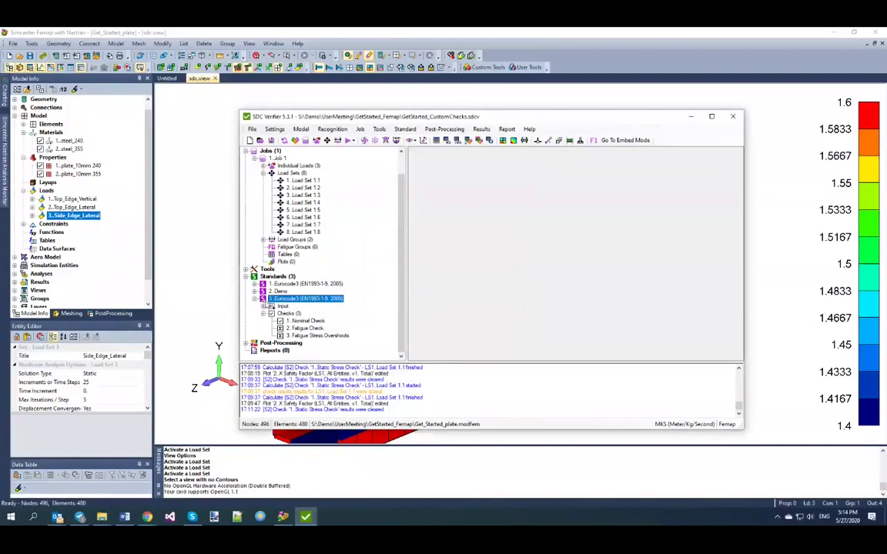
pyautogui.rightClick(259, 285)
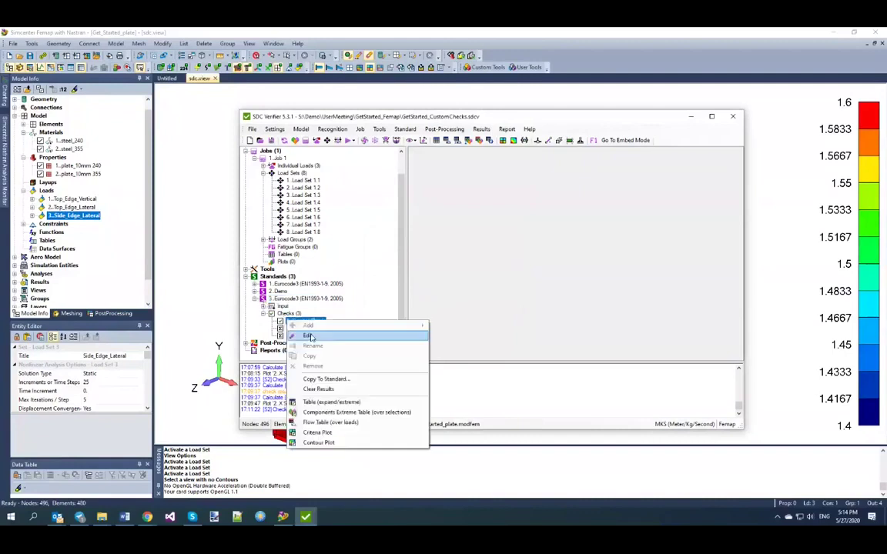
pyautogui.click(284, 303)
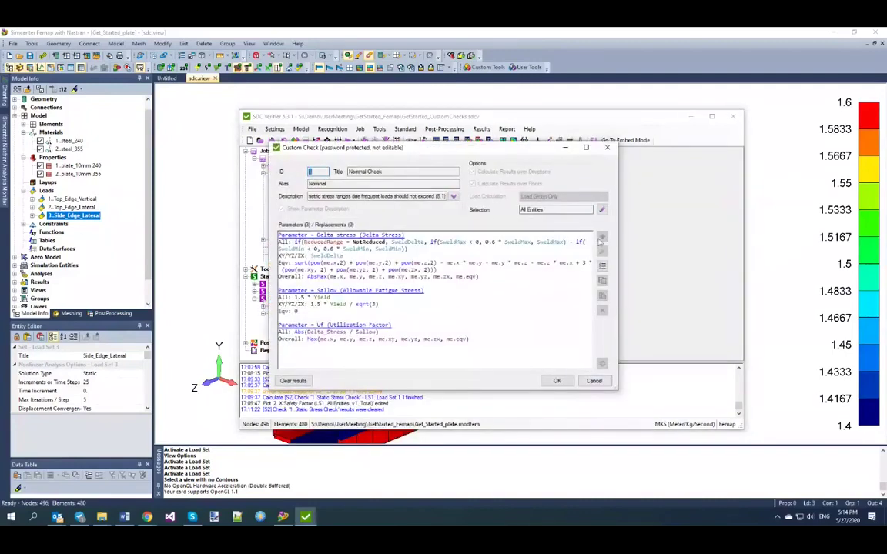
pyautogui.click(556, 381)
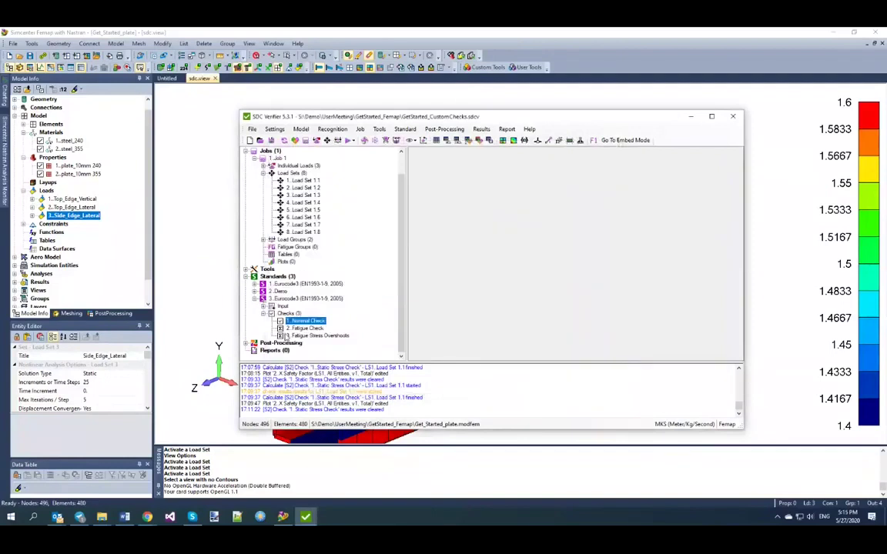
# Store standard 3 in the library under its suggested Eurocode3 (EN1993-1-9, 2005) title
pyautogui.click(282, 299)
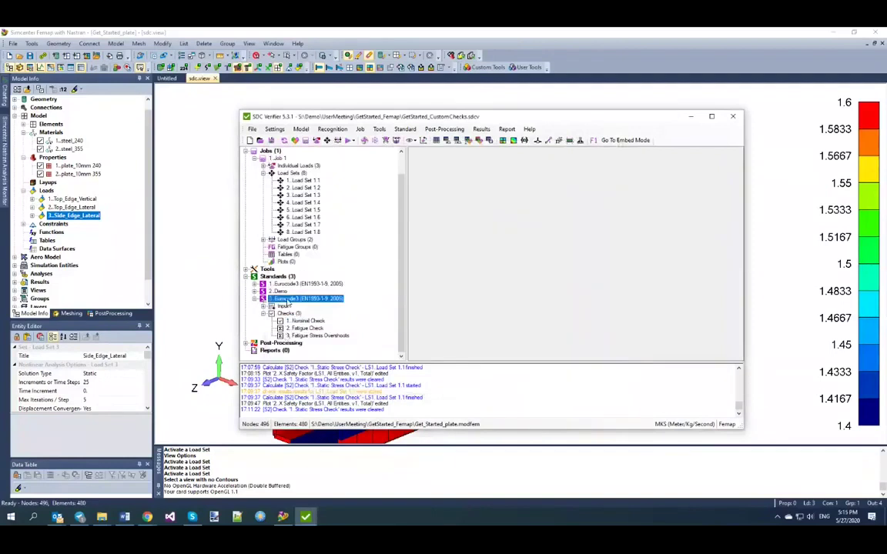
pyautogui.rightClick(287, 302)
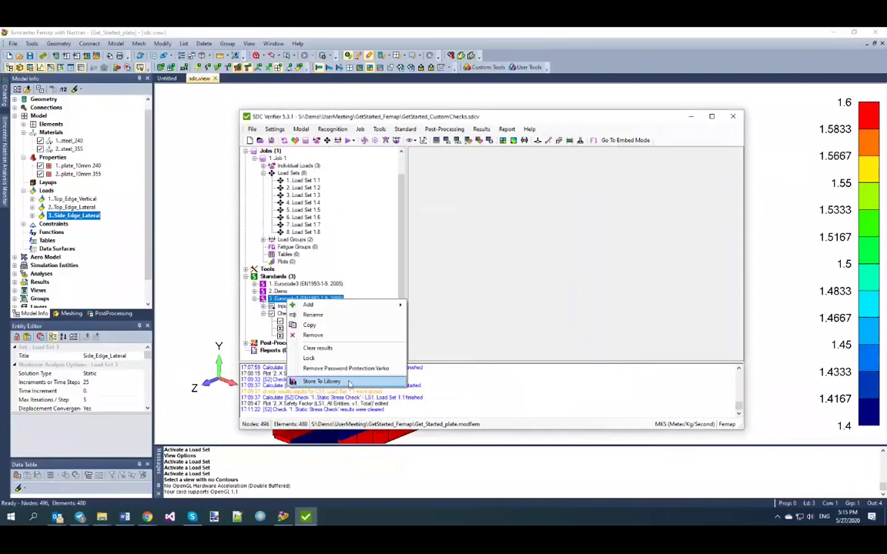
pyautogui.click(323, 381)
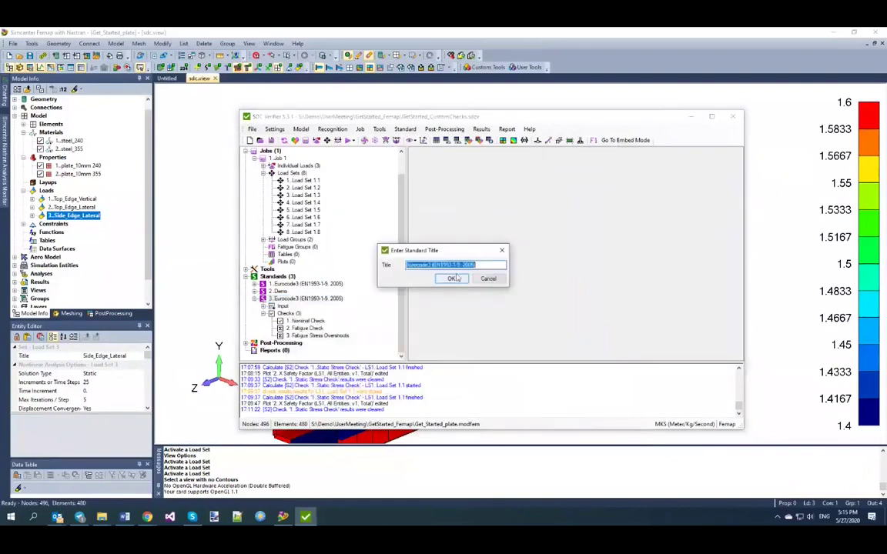
pyautogui.click(452, 279)
pyautogui.click(505, 305)
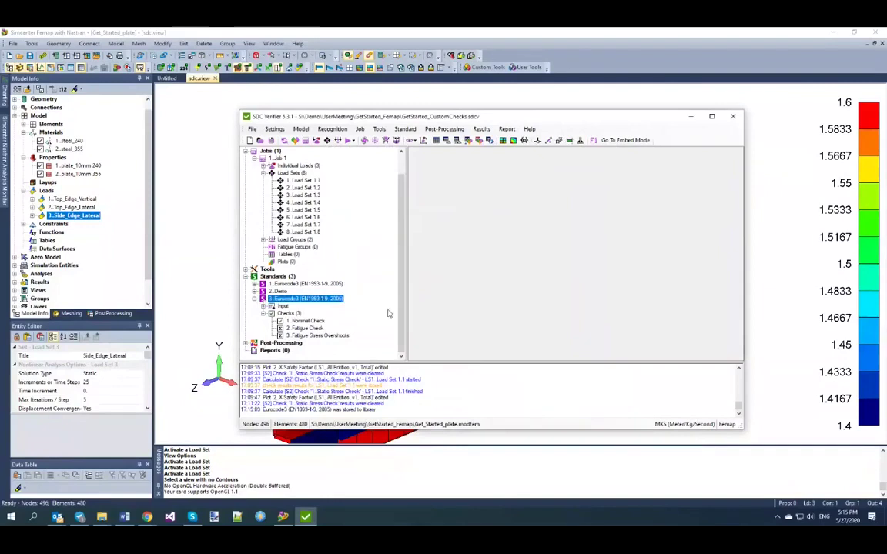
pyautogui.click(256, 299)
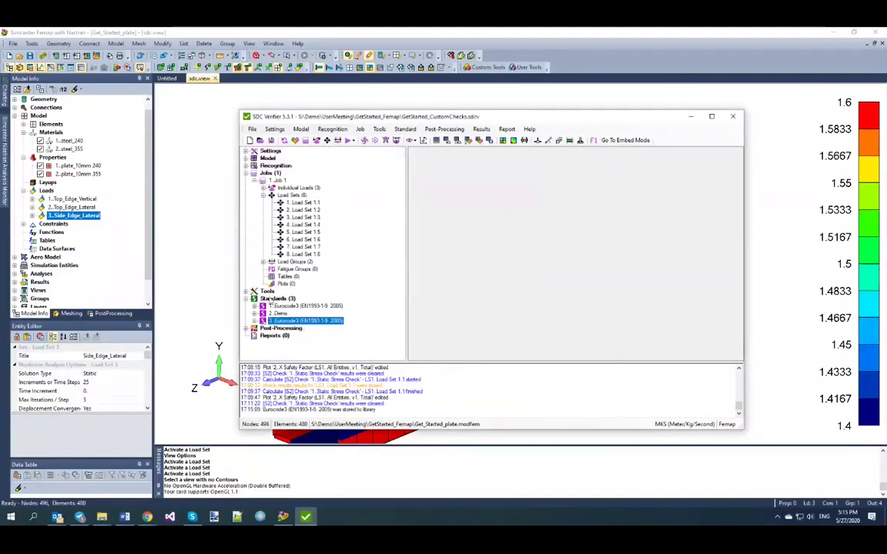
# Load the stored Eurocode3 standard from the library as standard 4 and expand its checks
pyautogui.rightClick(272, 300)
pyautogui.click(307, 344)
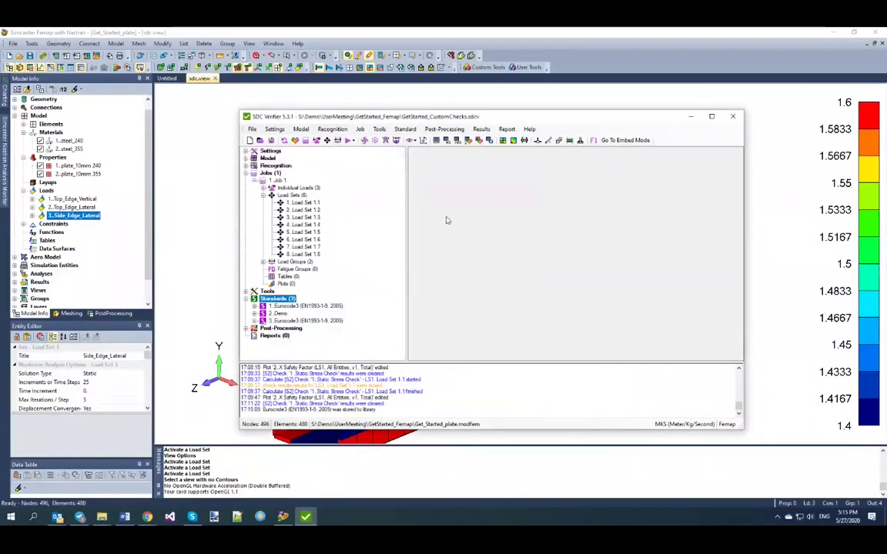
pyautogui.click(292, 222)
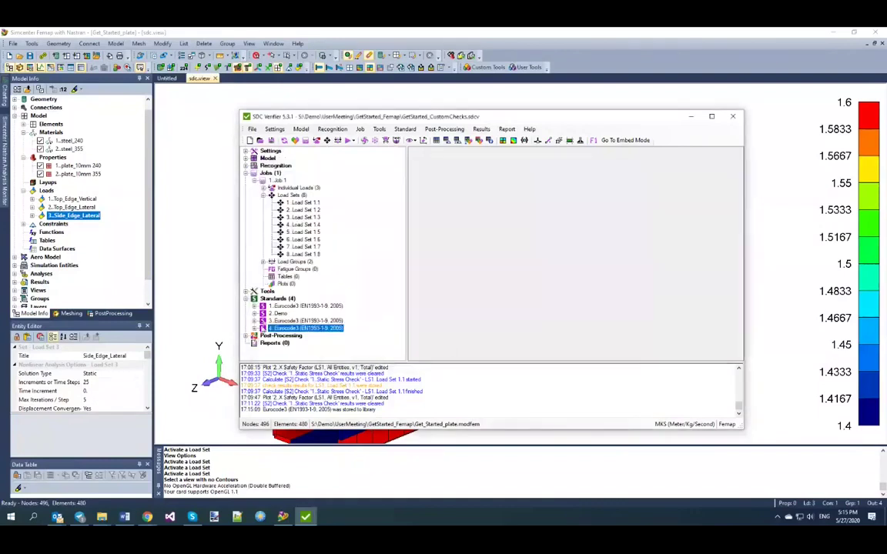
pyautogui.doubleClick(341, 328)
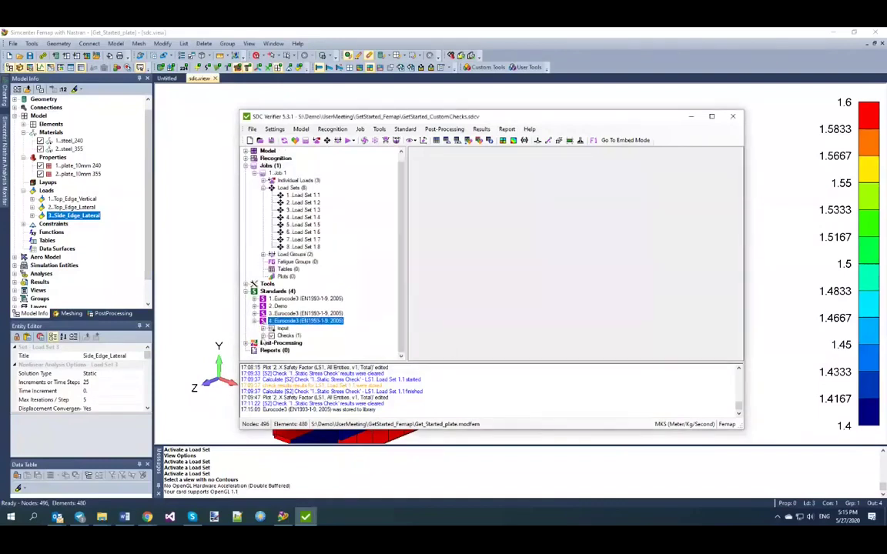
pyautogui.click(262, 335)
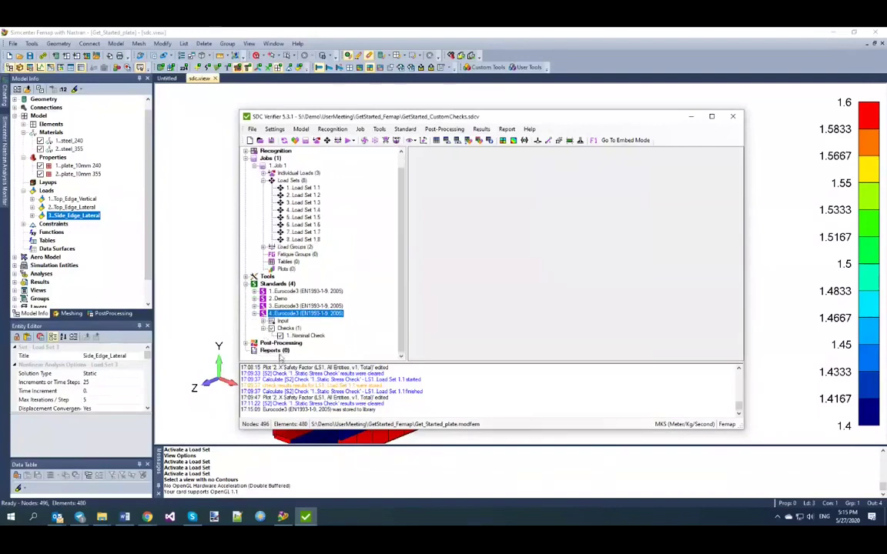
# Remove the password protection from standard 4
pyautogui.rightClick(275, 315)
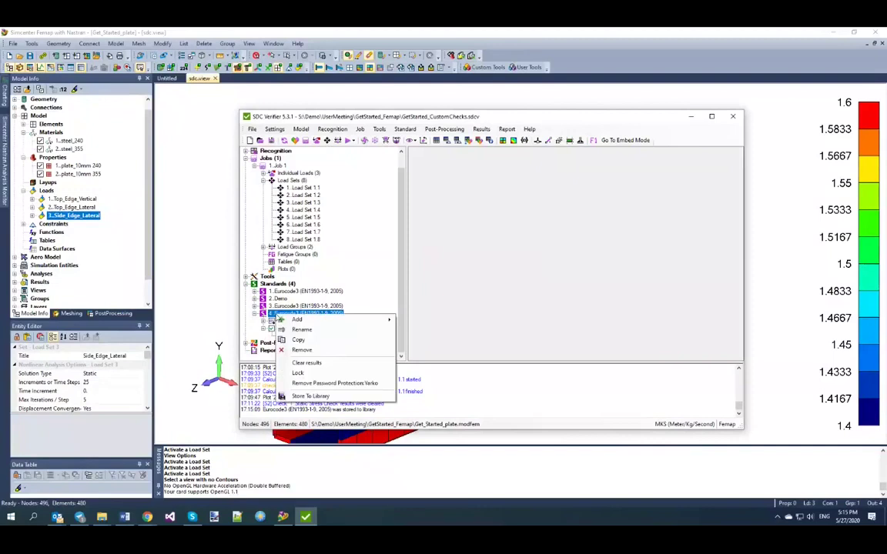
pyautogui.click(306, 383)
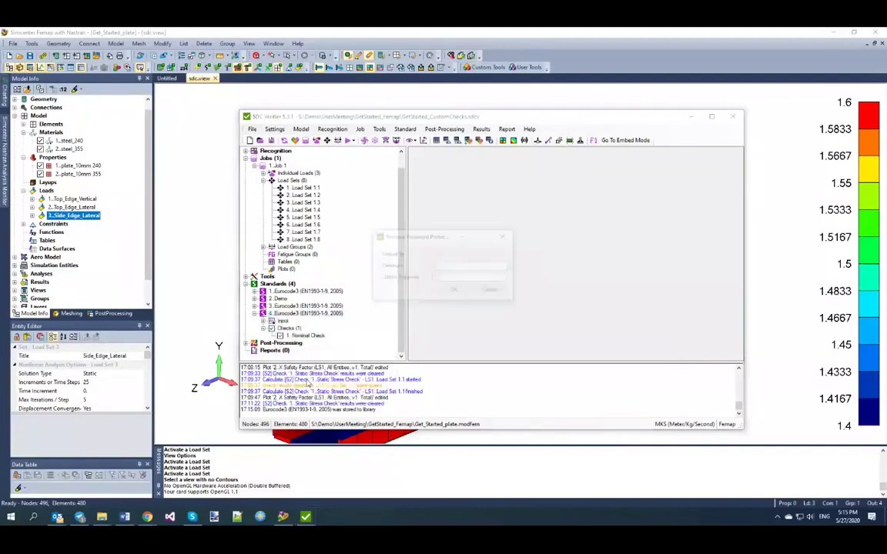
pyautogui.click(455, 291)
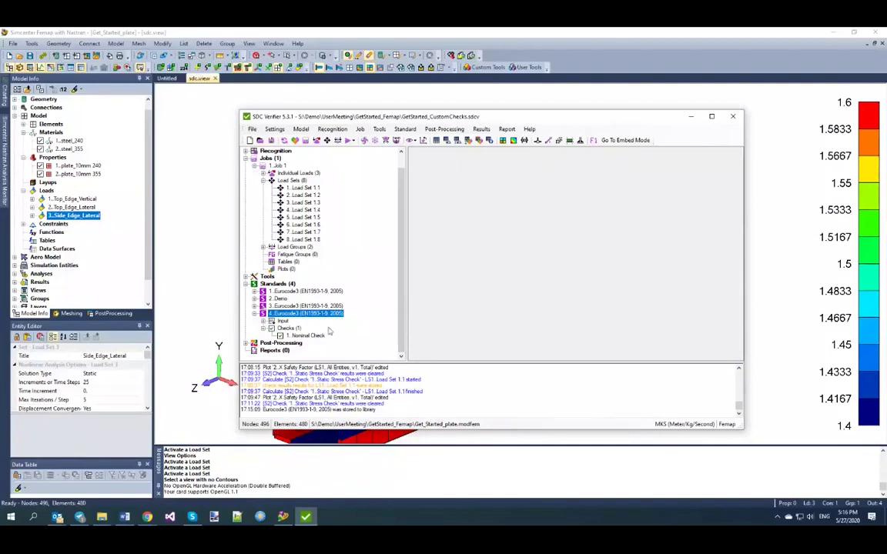
# Inspect the Nominal Checks of standards 4 and 3 to compare lock state, closing both unchanged
pyautogui.rightClick(305, 337)
pyautogui.click(320, 351)
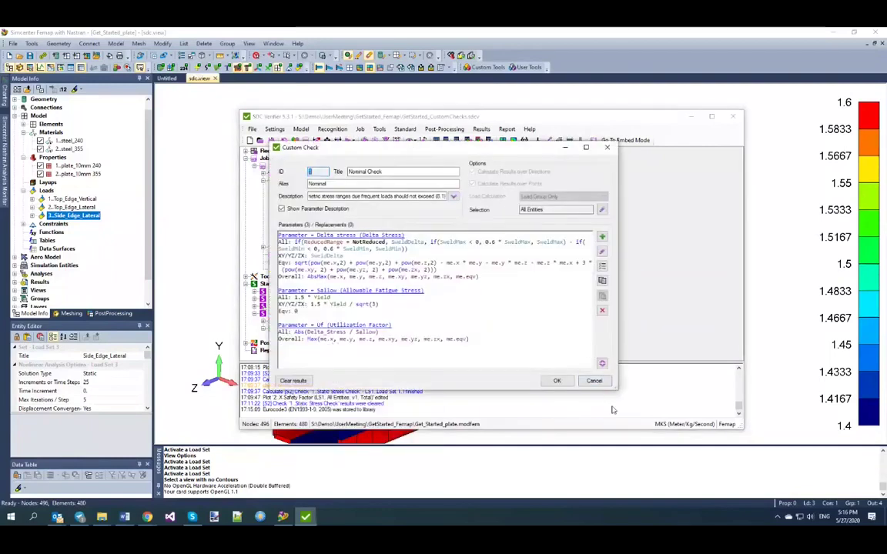
pyautogui.click(594, 381)
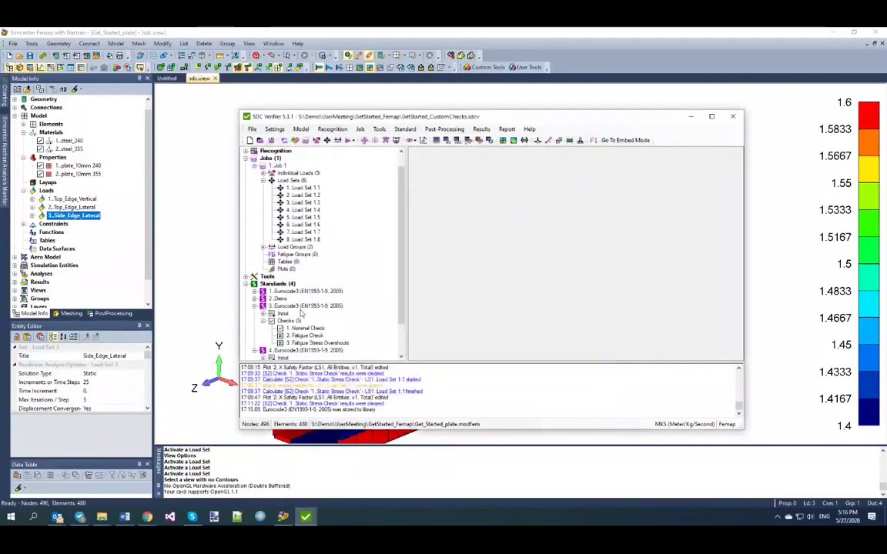
pyautogui.click(290, 307)
pyautogui.rightClick(291, 308)
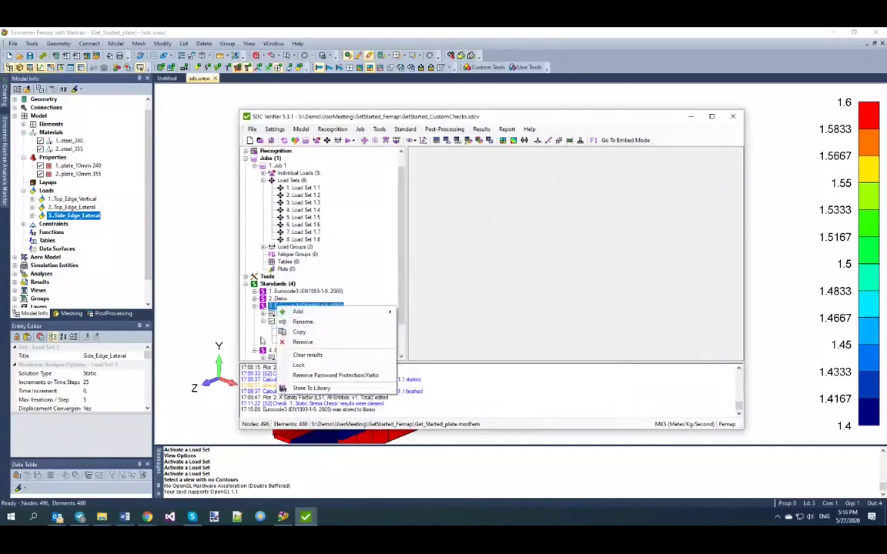
pyautogui.press('Escape')
pyautogui.rightClick(289, 321)
pyautogui.rightClick(284, 329)
pyautogui.click(293, 344)
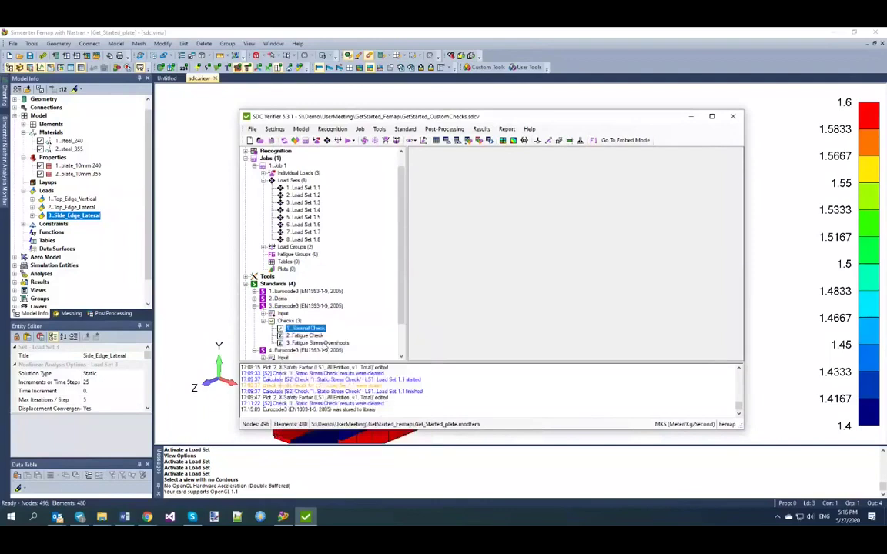
pyautogui.moveTo(442, 143); pyautogui.dragTo(571, 136)
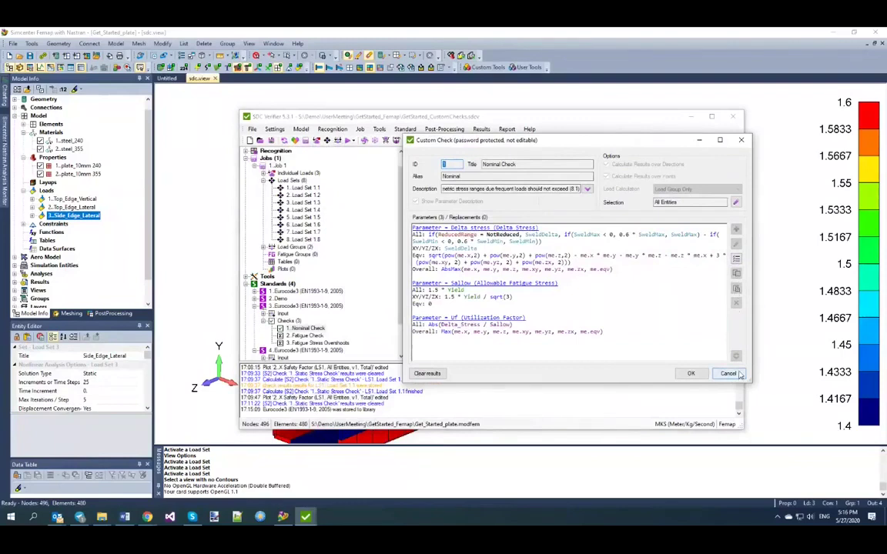
pyautogui.click(729, 373)
# Copy the third Eurocode3 standard, accepting the suggested title 'Eurocode3 (EN1993-1-9, 2005) (Copy)'
pyautogui.rightClick(300, 306)
pyautogui.click(308, 341)
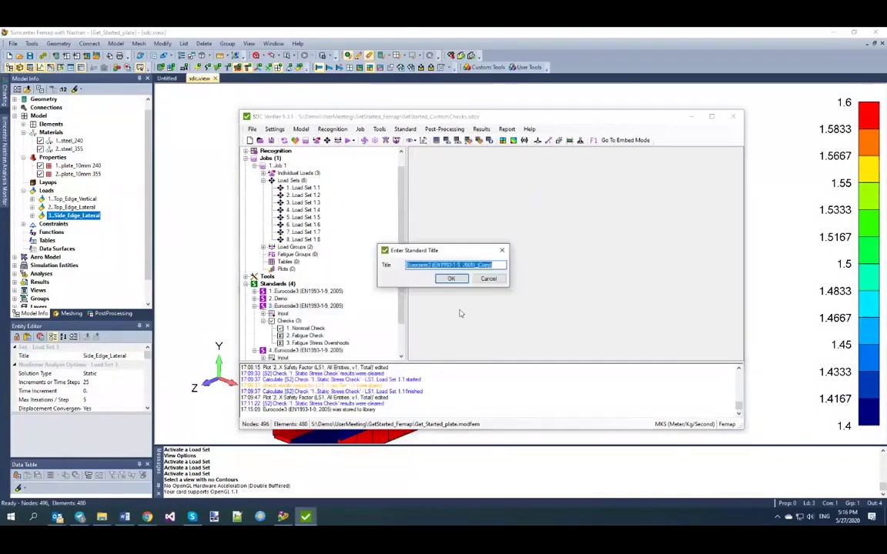
pyautogui.click(452, 279)
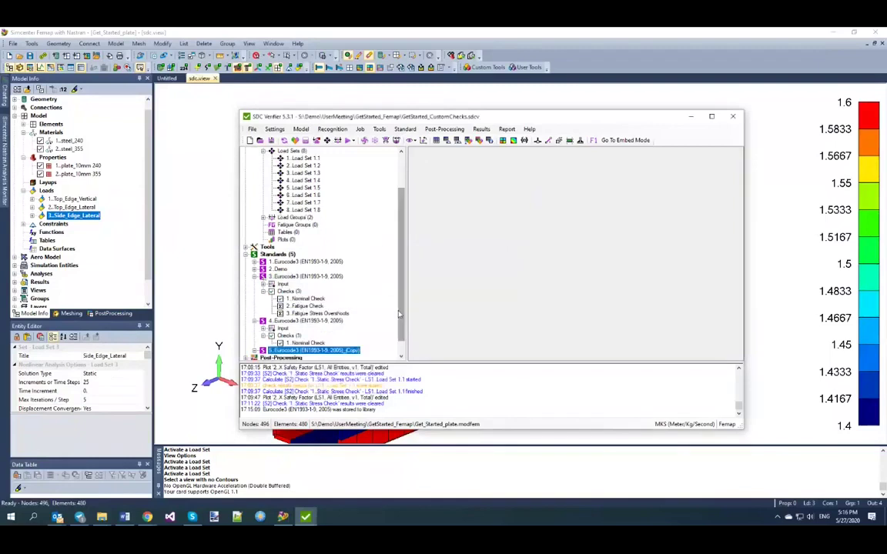